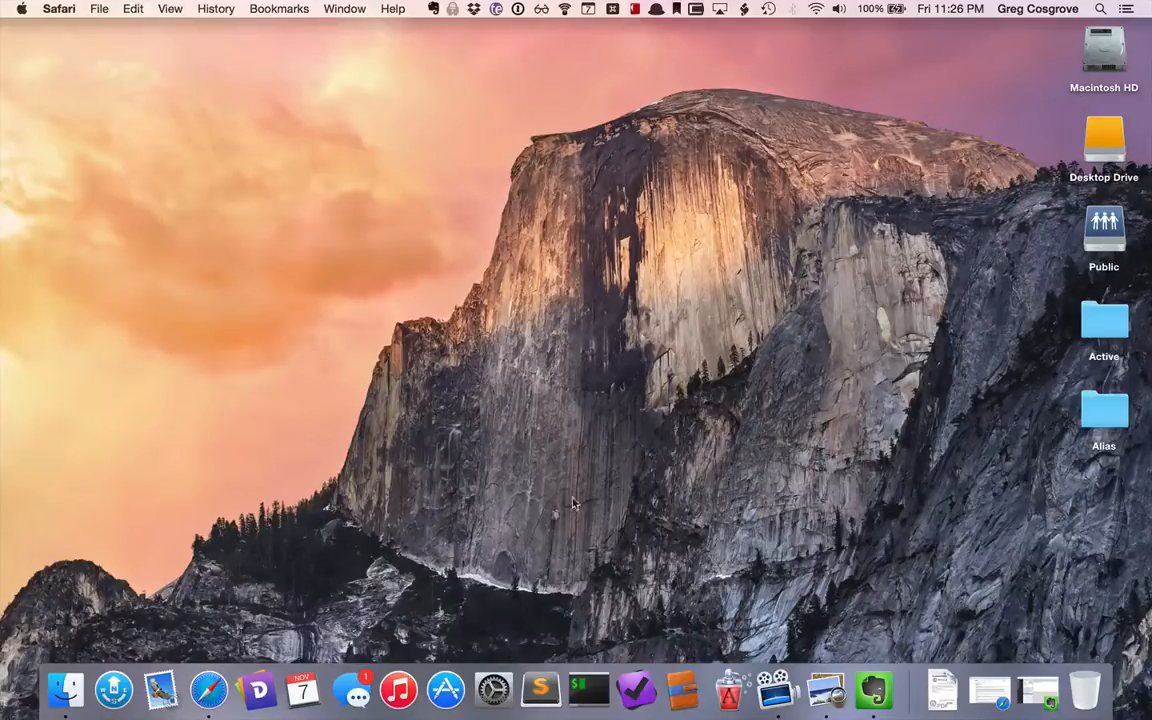
Bring up the Kindle highlights page and copy the first four highlighted passages of Make It Stick.
click(990, 690)
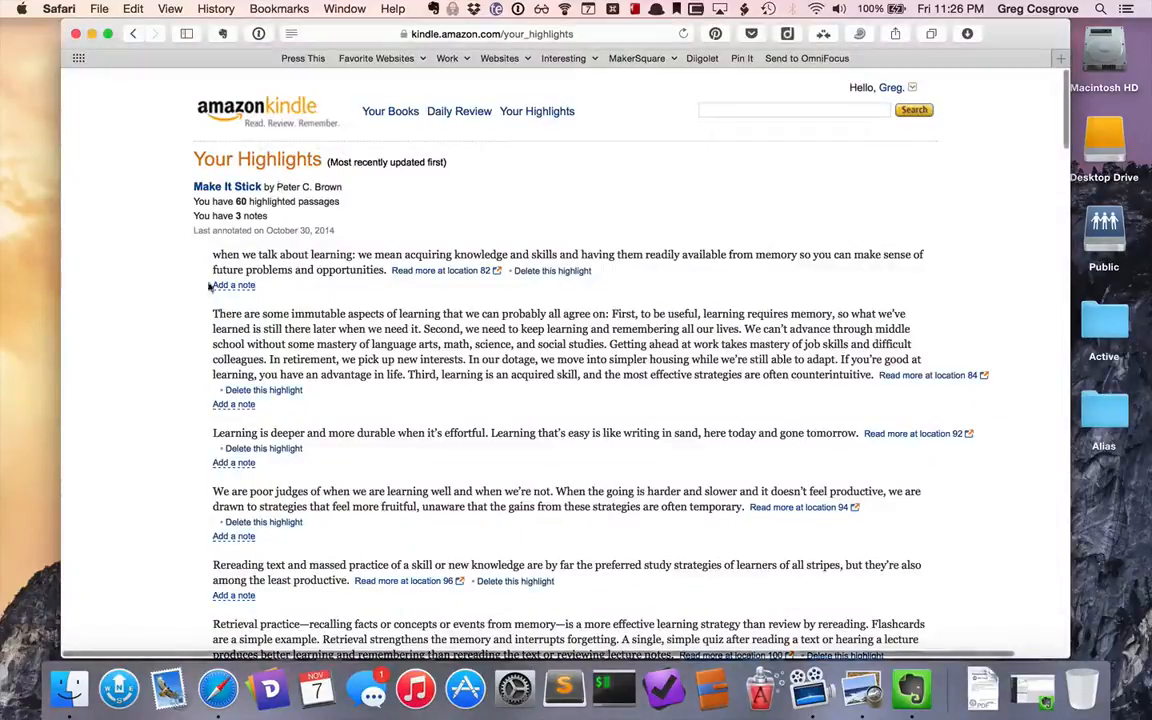
drag(211, 257, 326, 534)
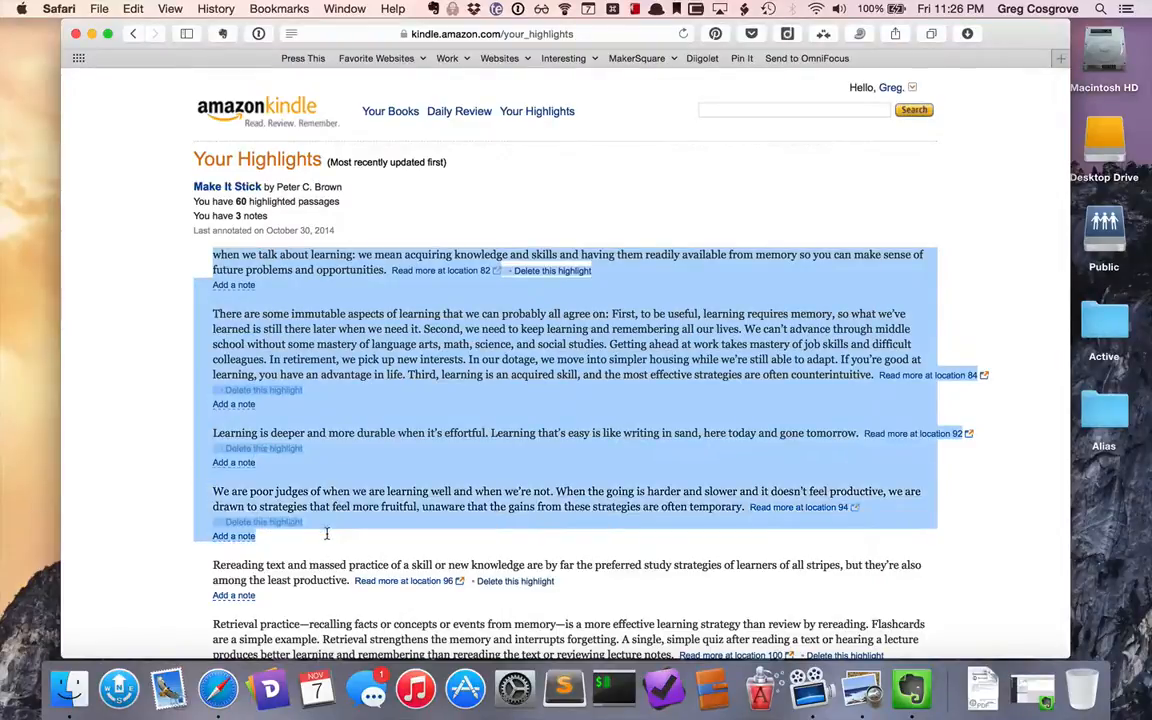
key(super+c)
Try pasting the raw highlights into the Make it Stick note in Evernote and remove them again.
click(927, 711)
key(super+v)
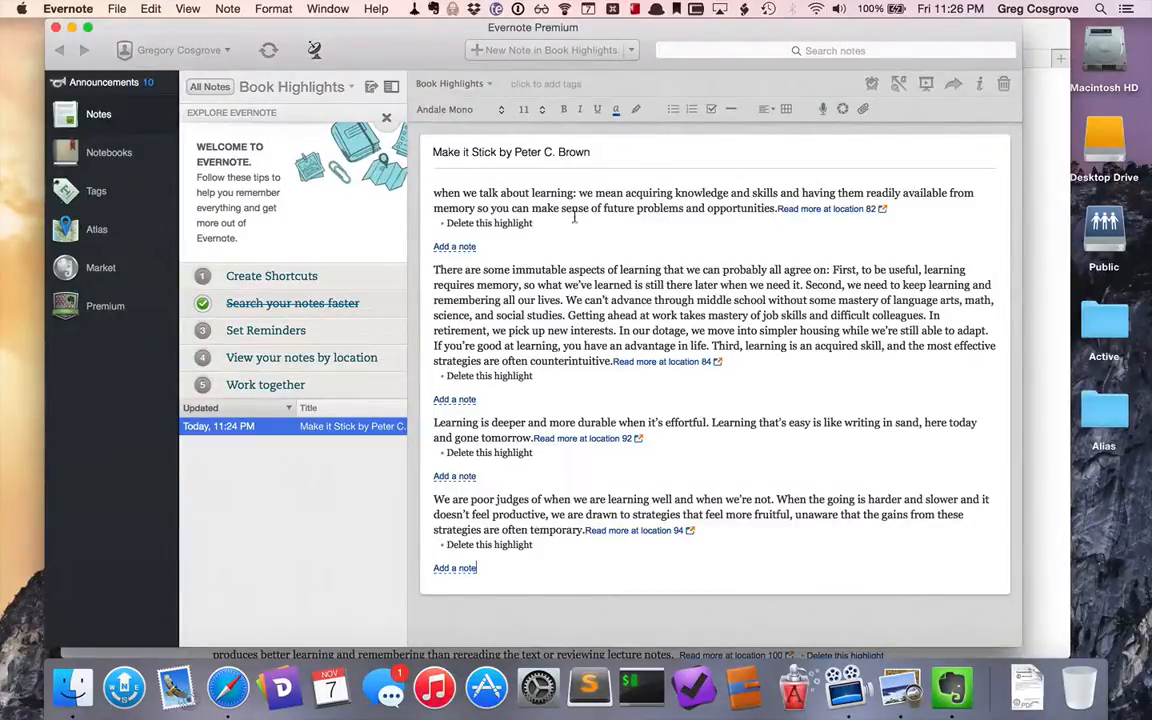
click(775, 209)
click(497, 570)
drag(497, 570, 375, 188)
key(BackSpace)
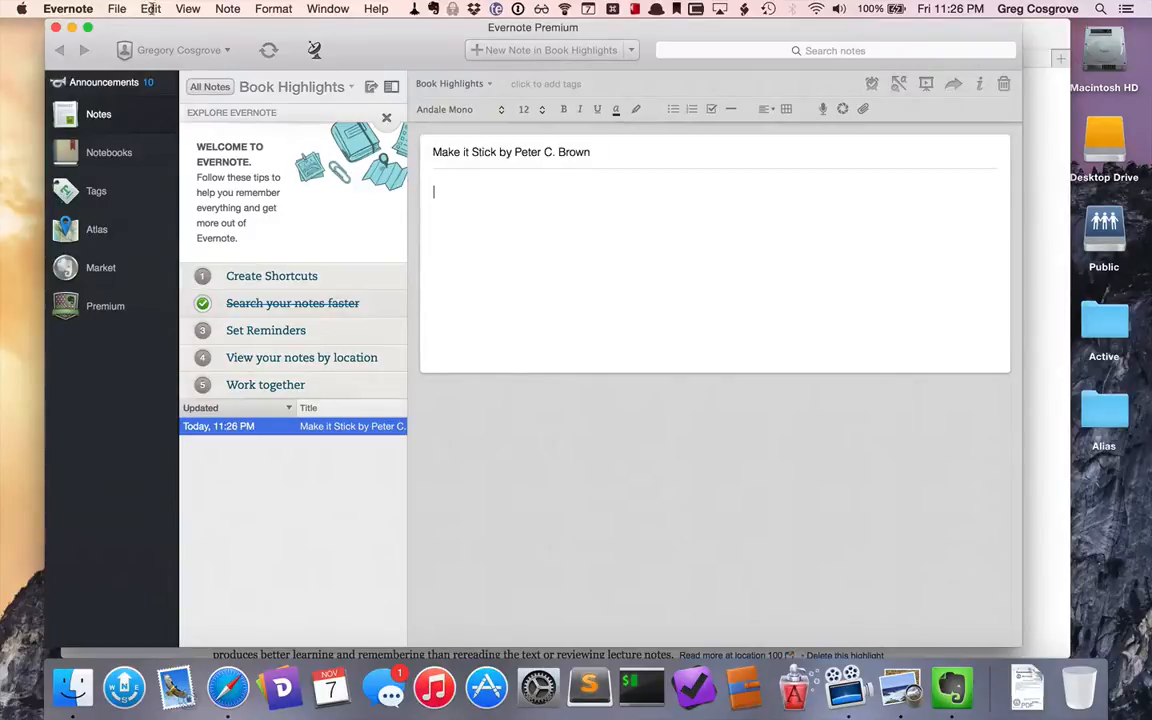
click(72, 27)
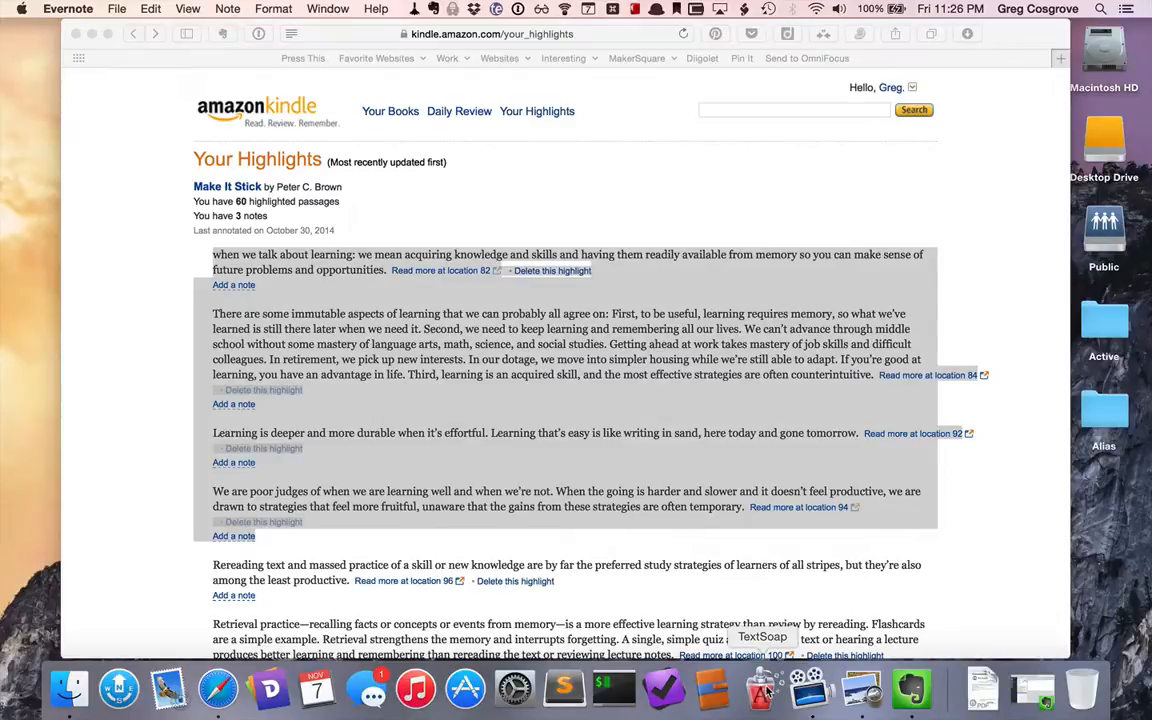
Switch to TextSoap with the copied highlights and show the Custom group of cleaners.
click(762, 688)
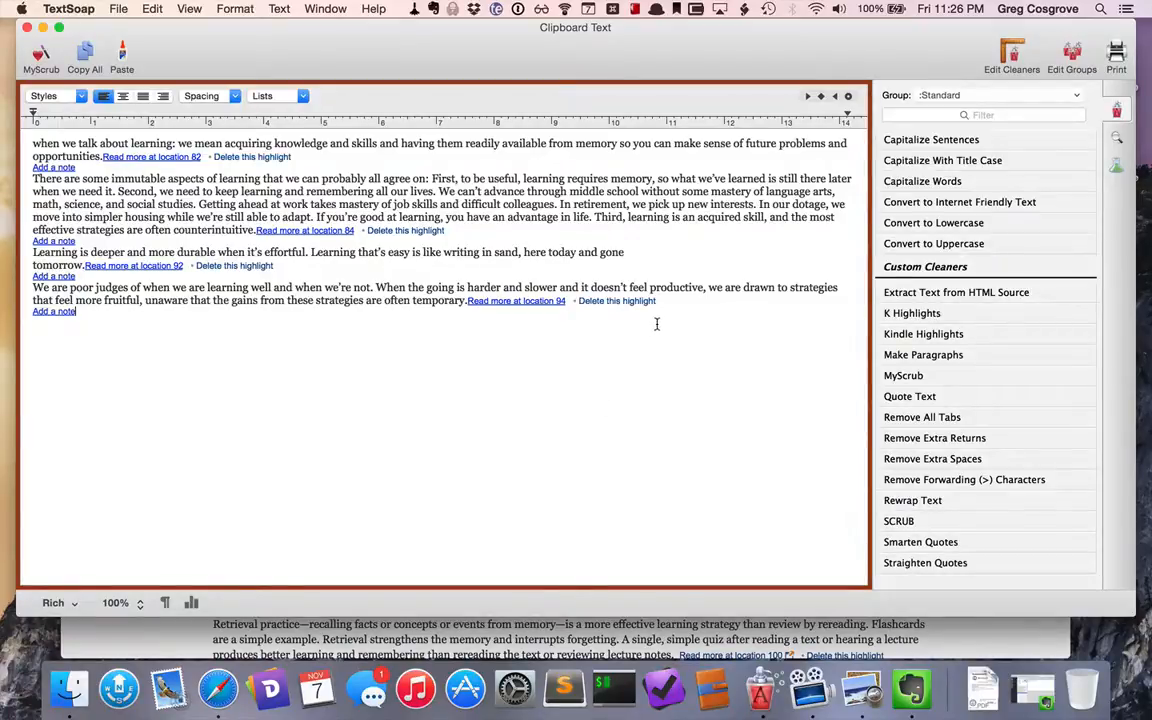
click(1005, 479)
scroll(1003, 477, down, 1)
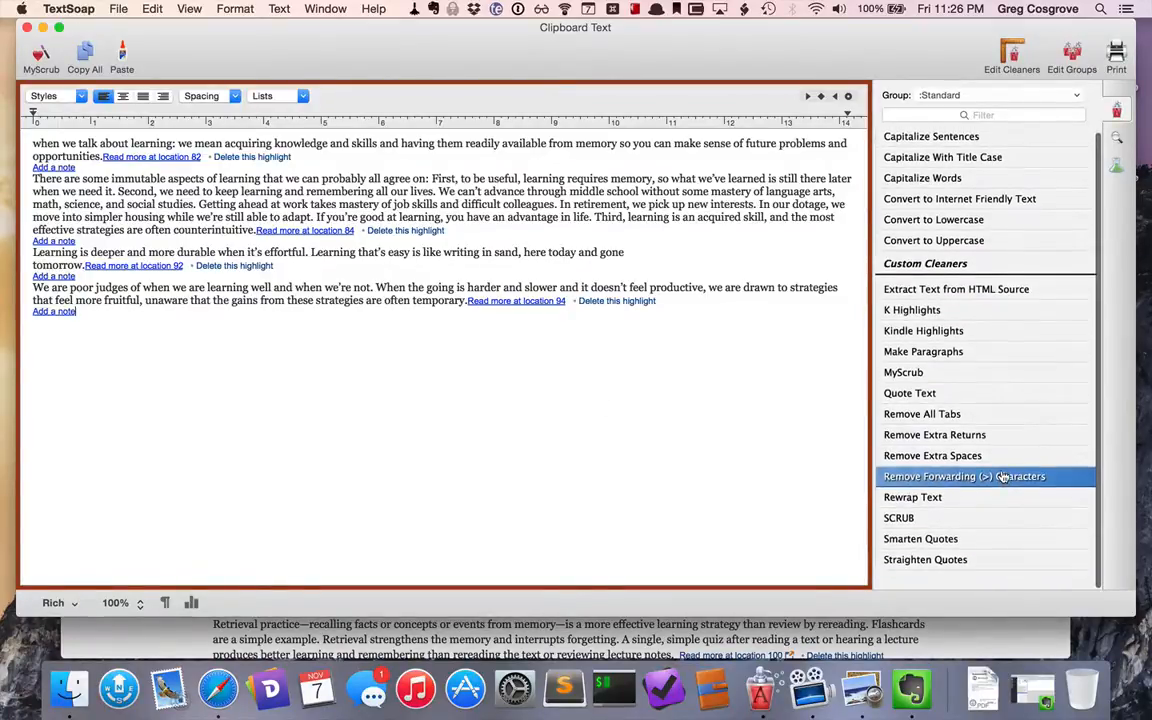
scroll(1003, 478, up, 1)
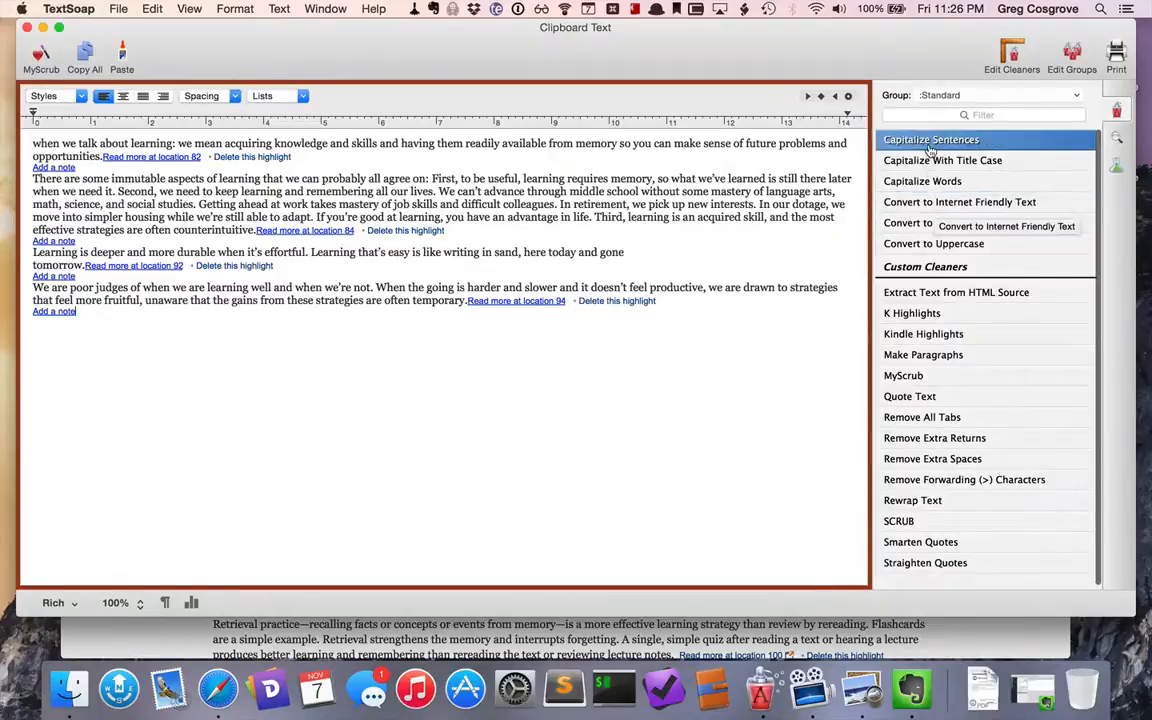
click(1068, 100)
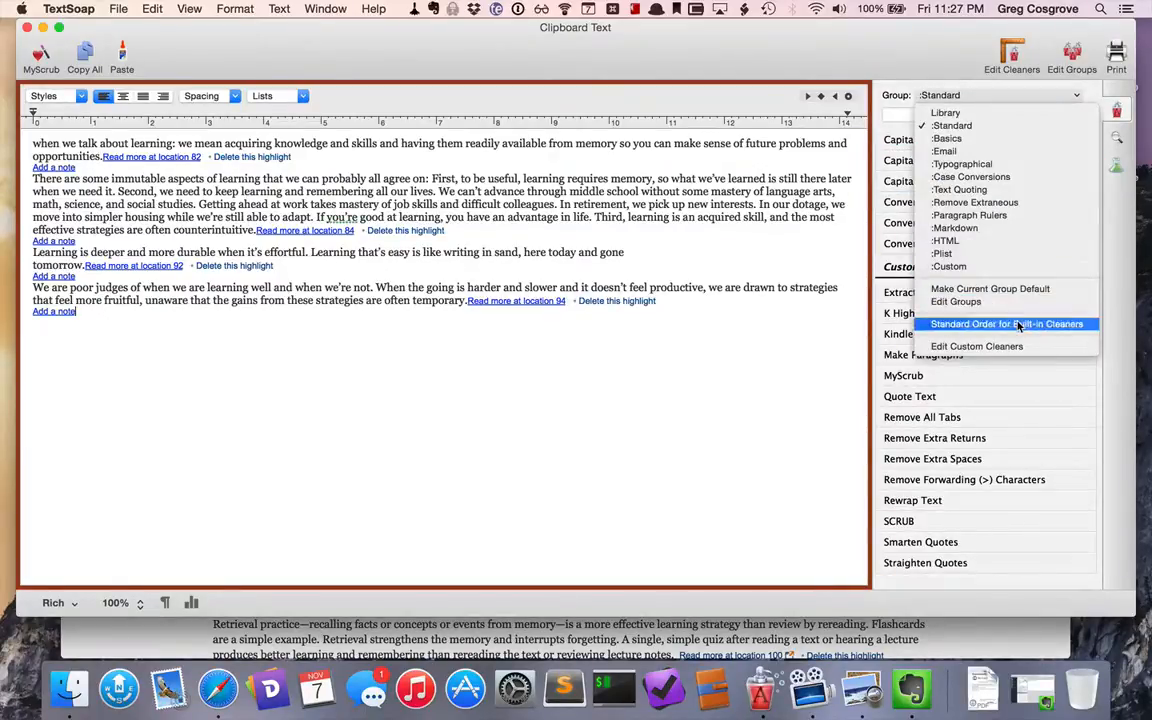
click(1012, 266)
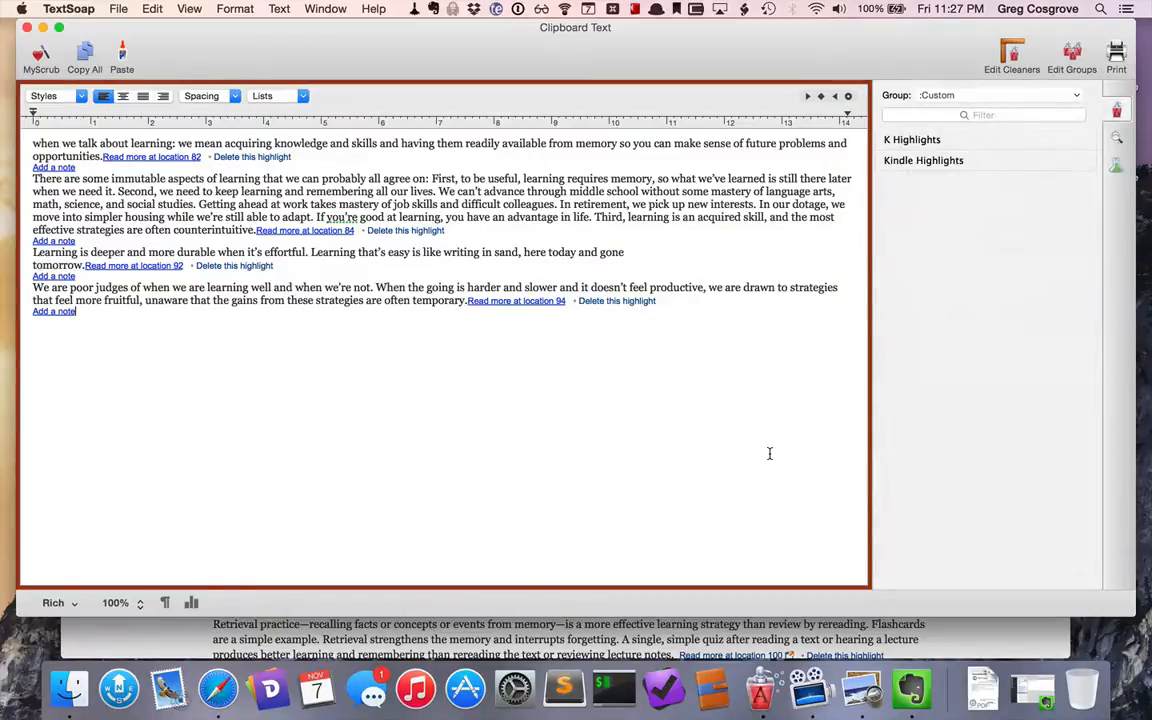
Run the Kindle Highlights cleaner on the clipboard text.
click(910, 140)
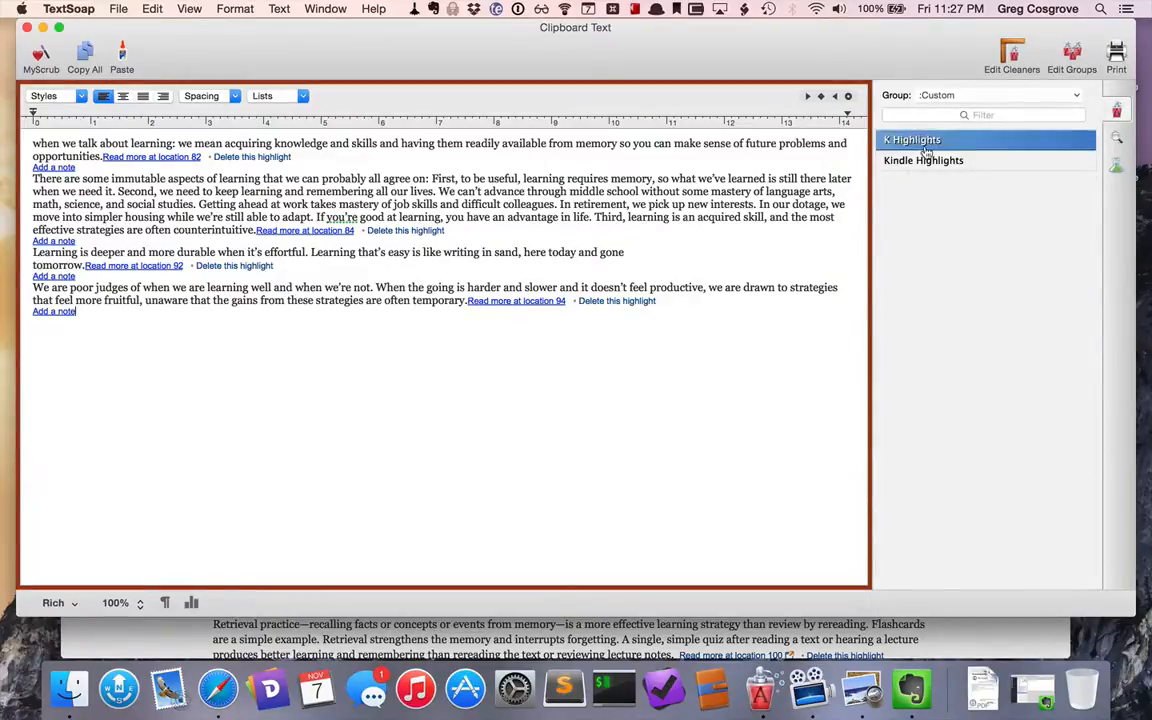
click(927, 161)
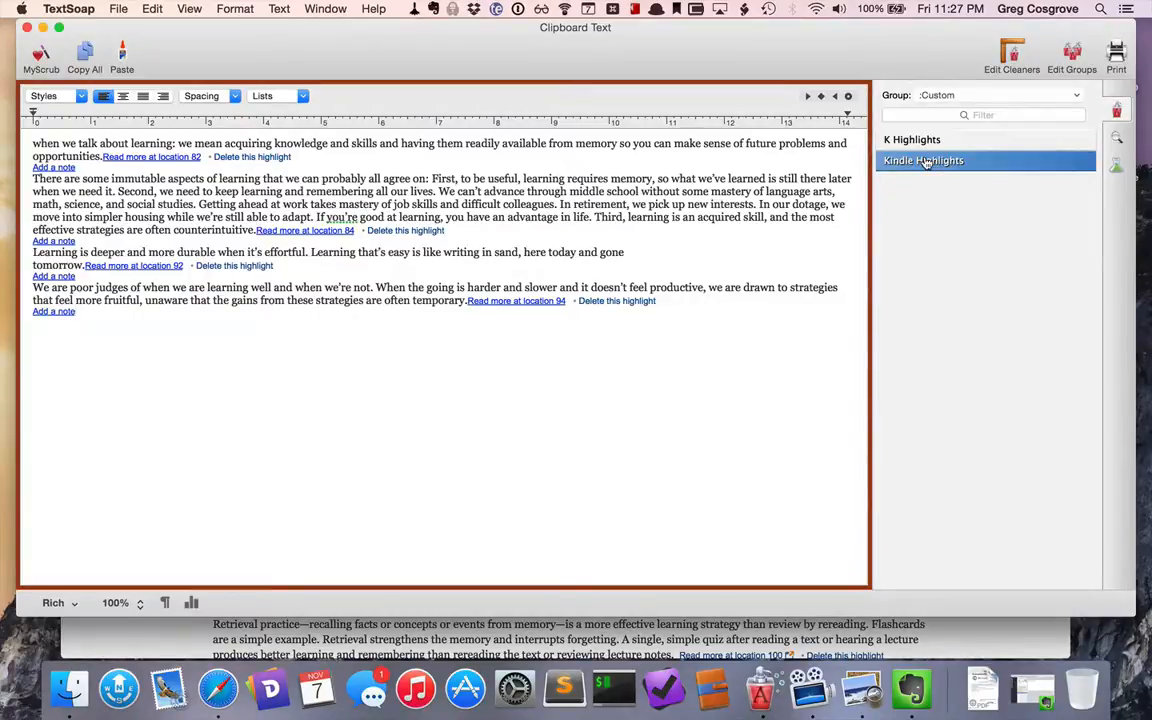
click(926, 185)
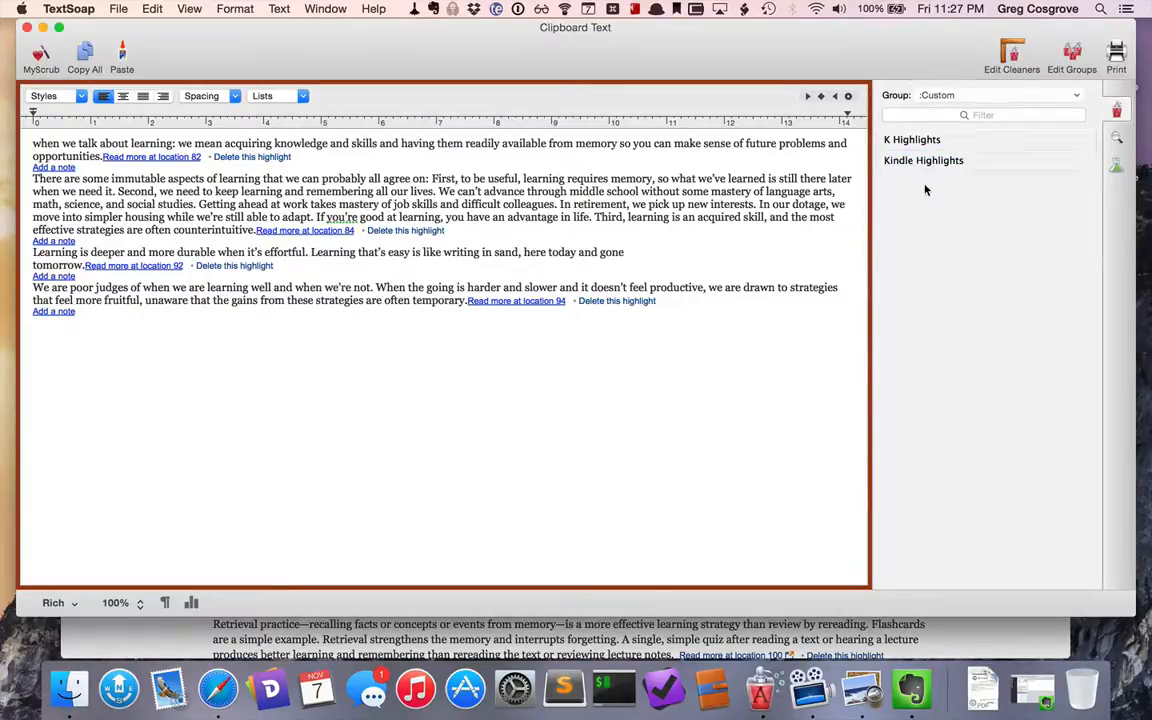
click(933, 163)
double_click(934, 163)
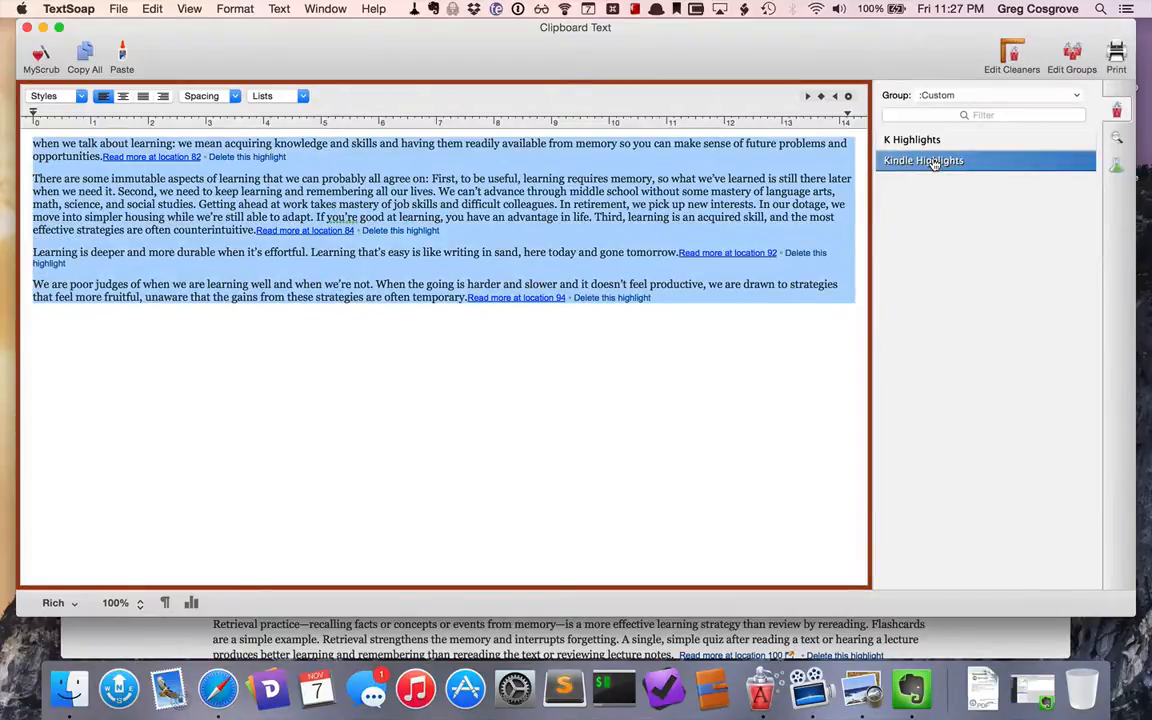
click(649, 366)
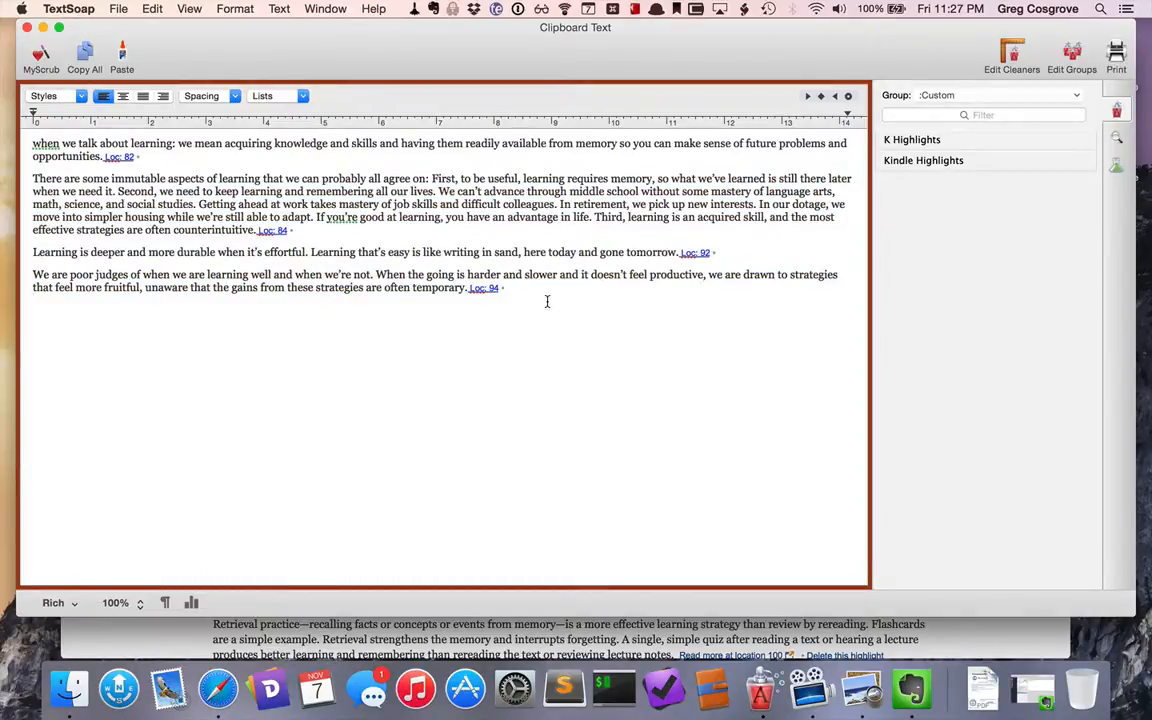
Copy all the cleaned highlights and paste them into the Make it Stick note in Evernote.
drag(545, 301, 25, 145)
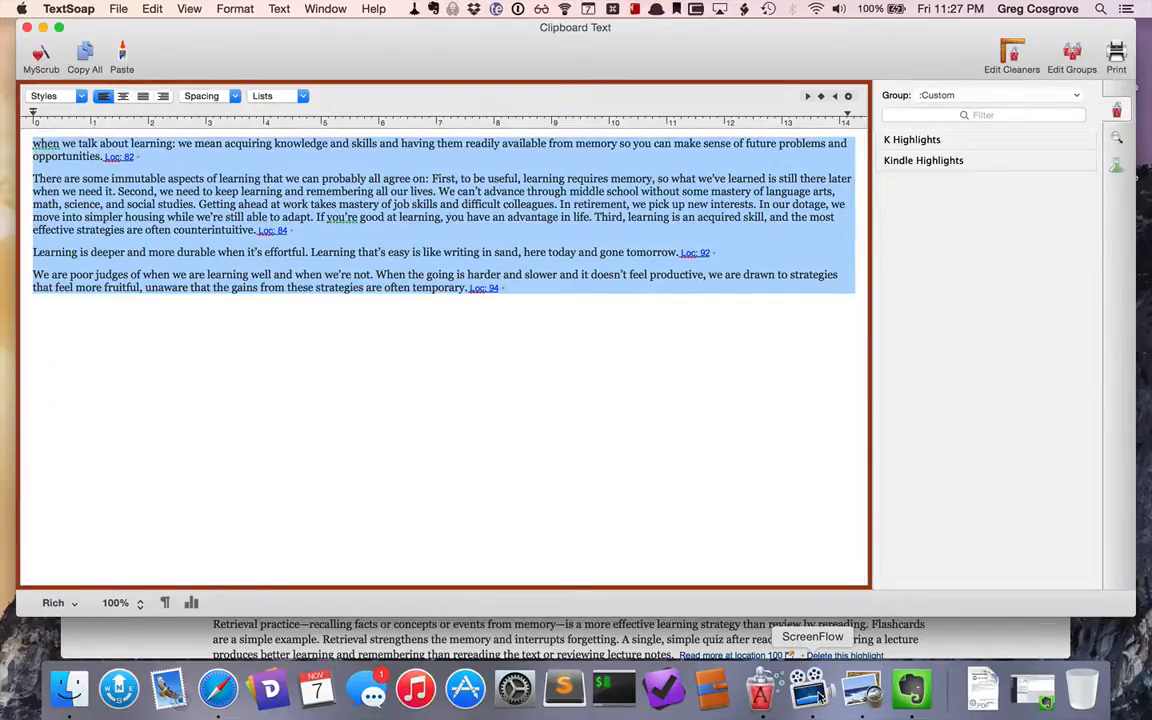
click(911, 688)
key(super+v)
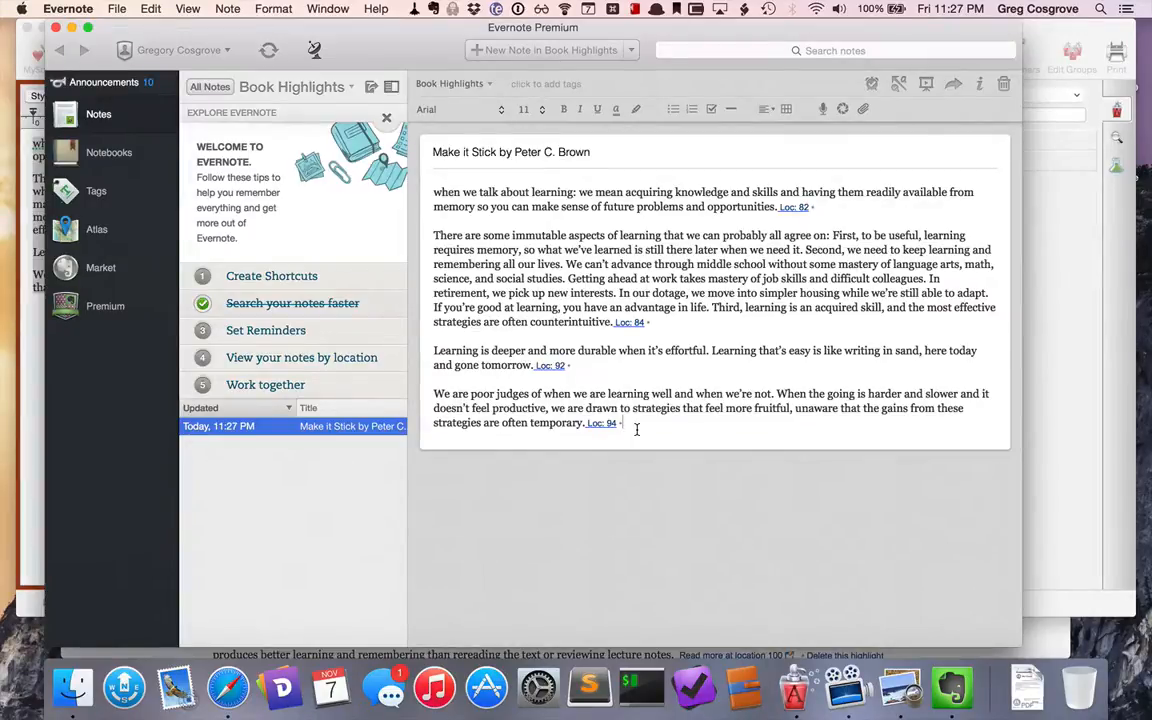
Cut the cleaned highlights out of the Evernote note and minimize its window.
drag(636, 428, 383, 183)
key(super+x)
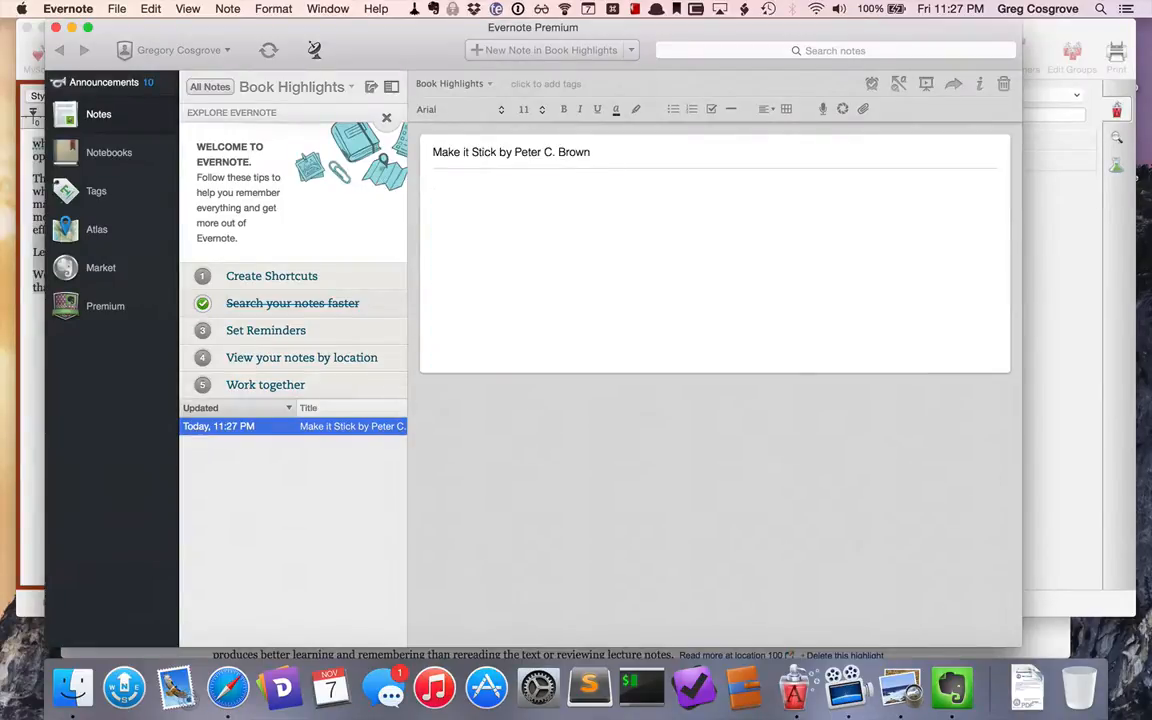
click(56, 27)
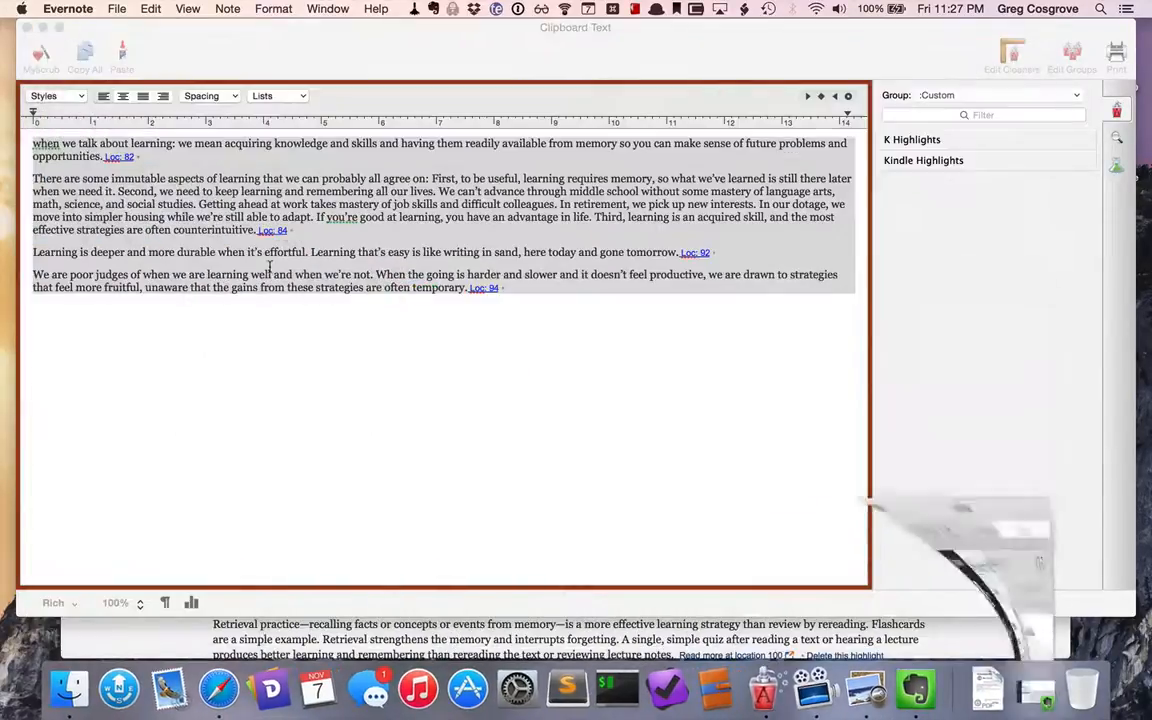
Delete all the cleaned text from the TextSoap clipboard document.
click(497, 306)
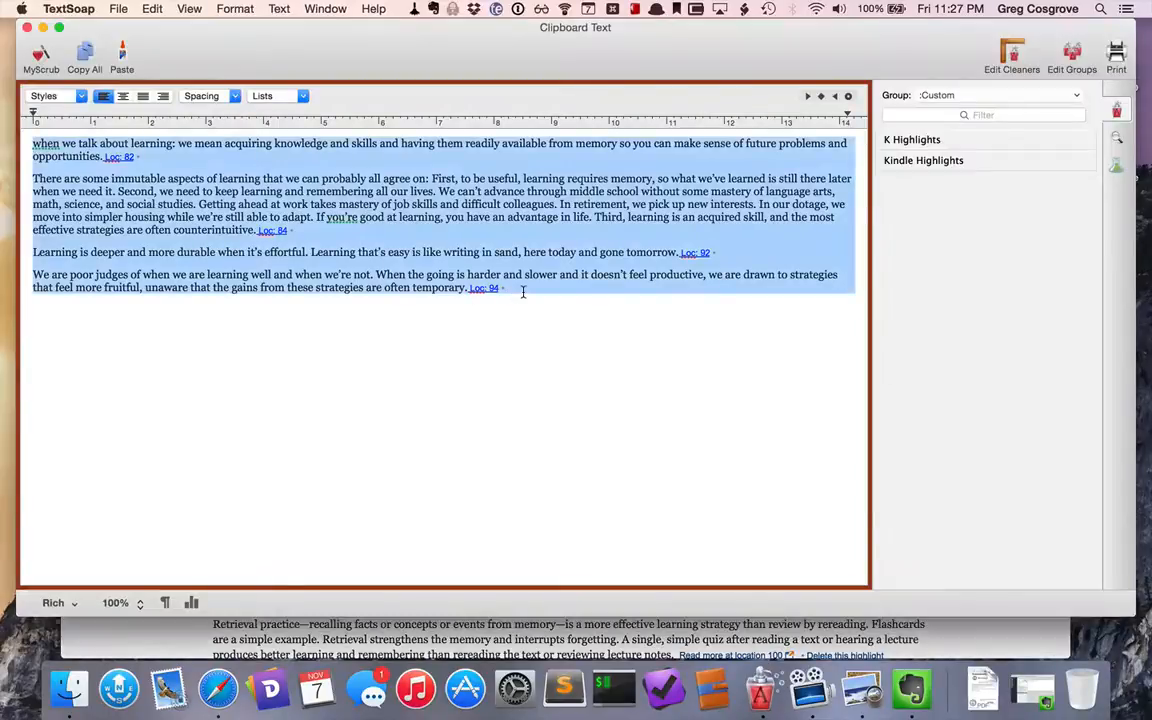
drag(512, 288, 18, 140)
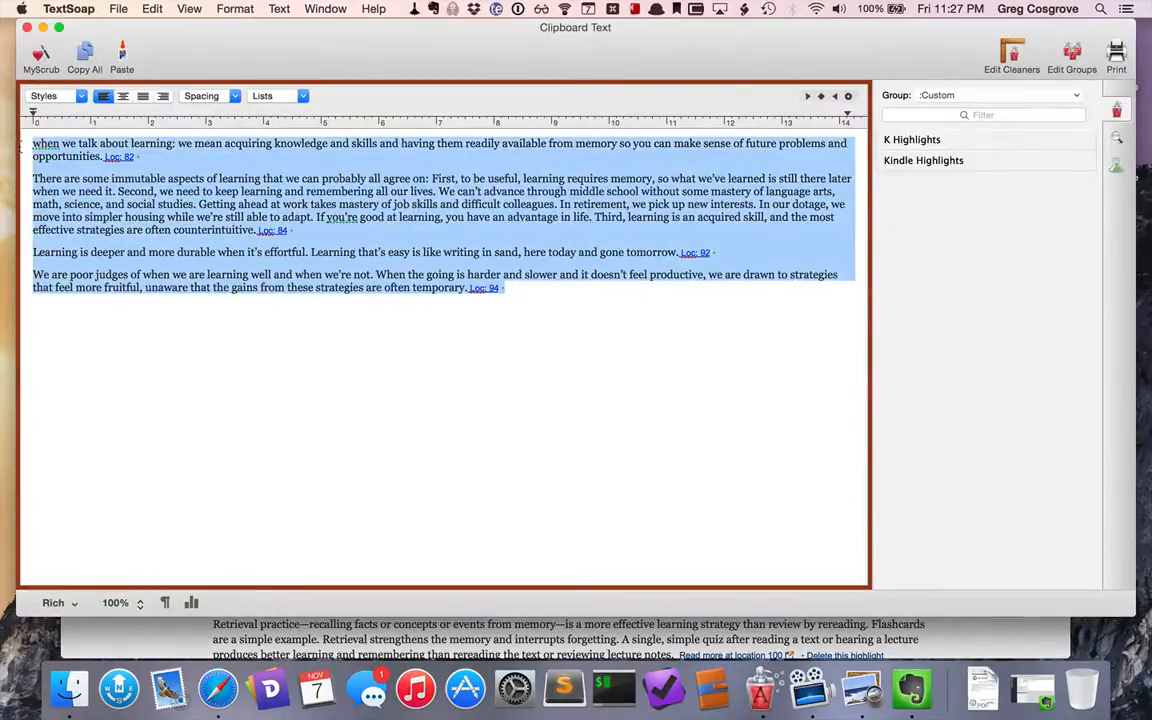
key(BackSpace)
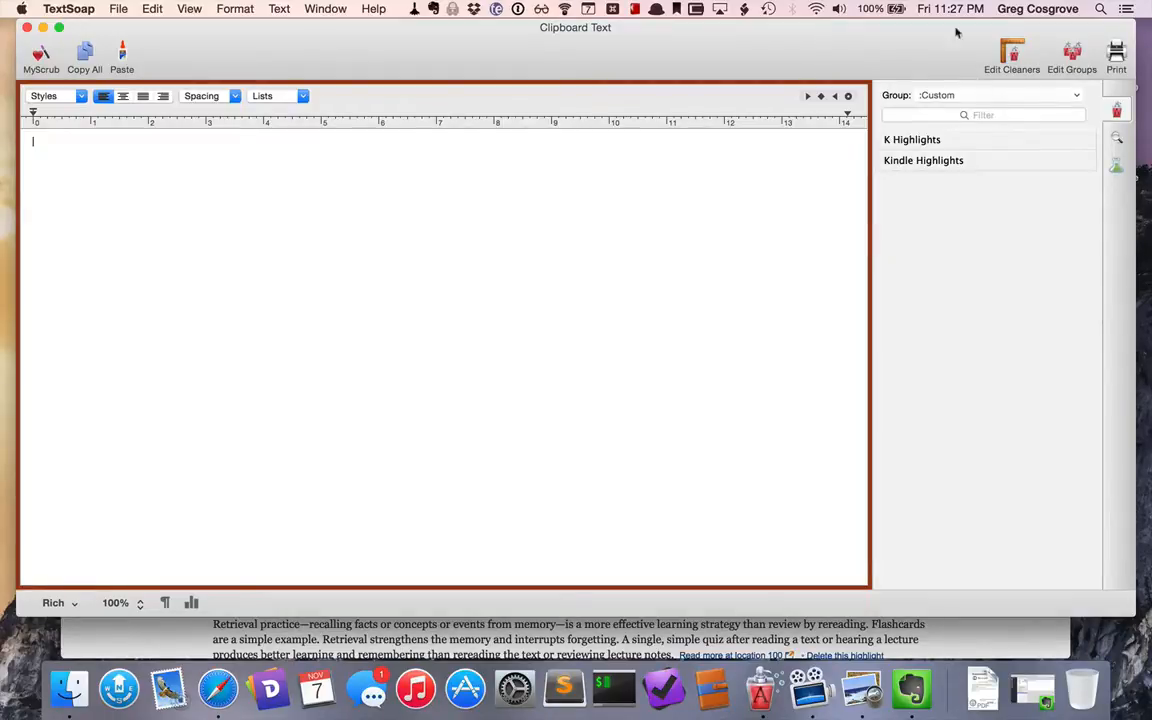
Create a new custom cleaner in the cleaner editor and name it Kindle2 Highlights.
click(1010, 53)
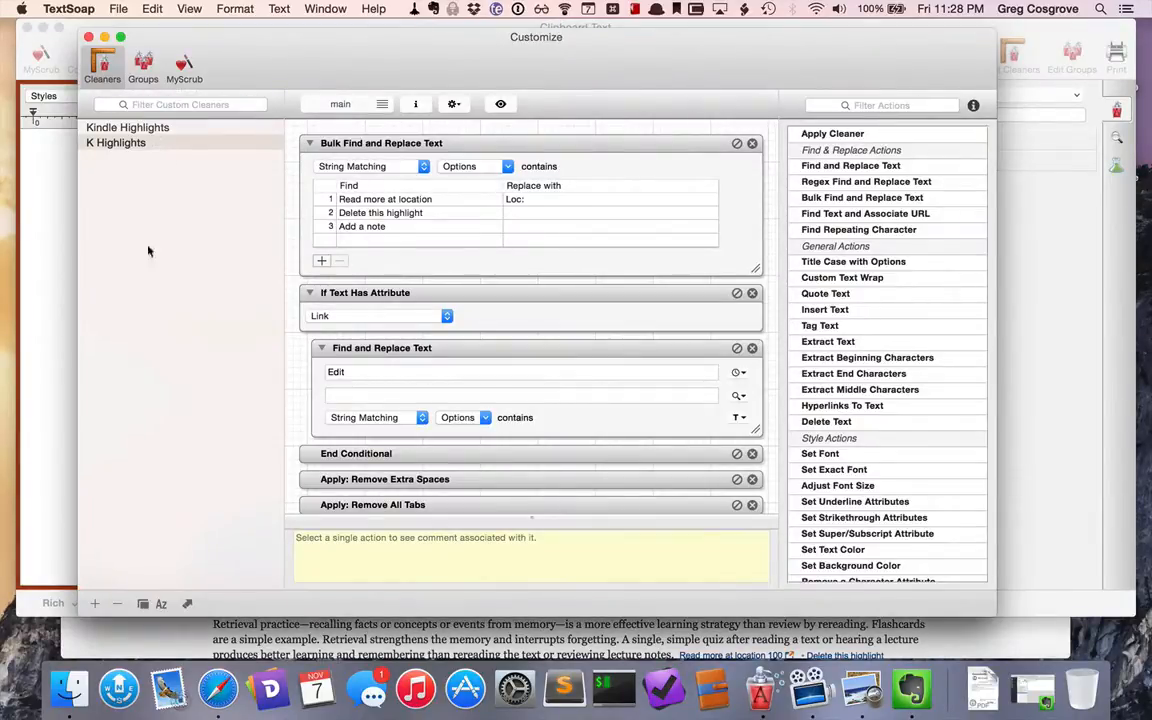
click(94, 603)
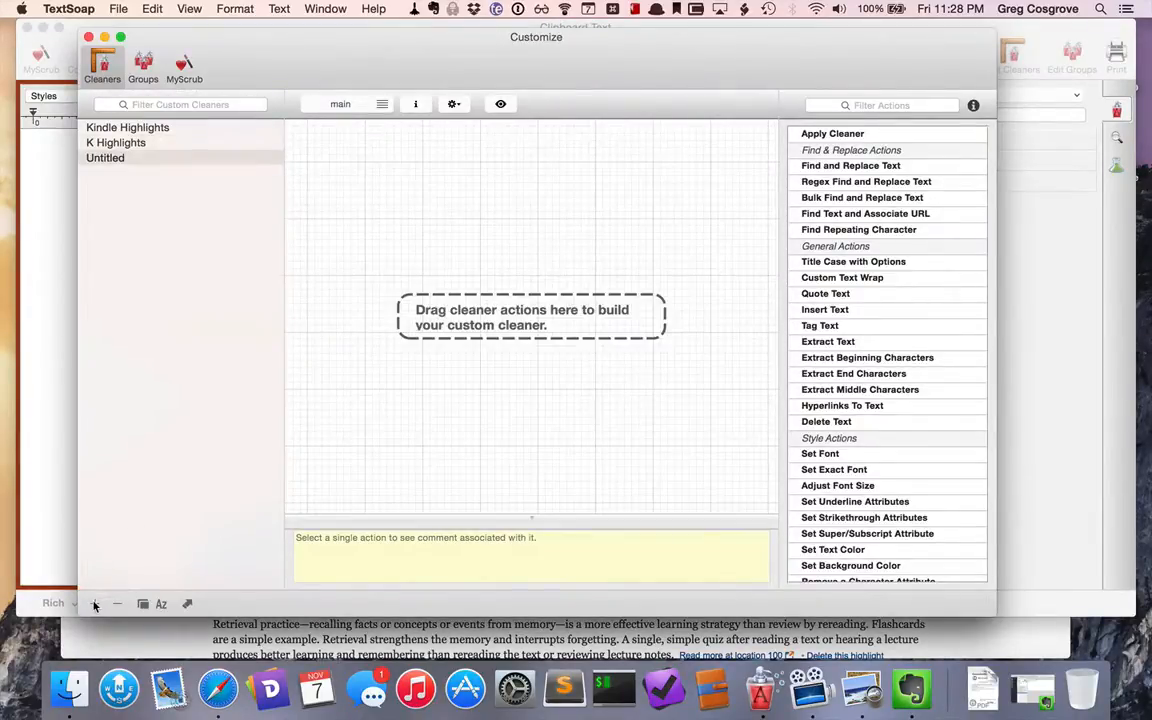
click(116, 160)
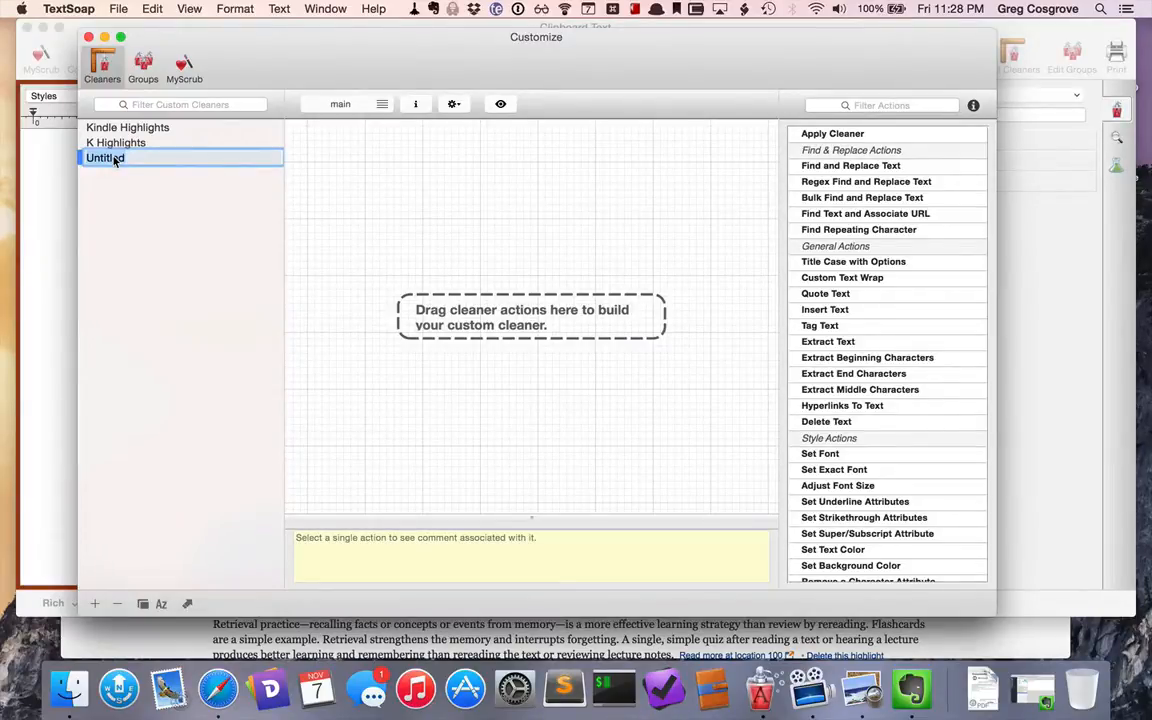
text(Kindle2 Highlights)
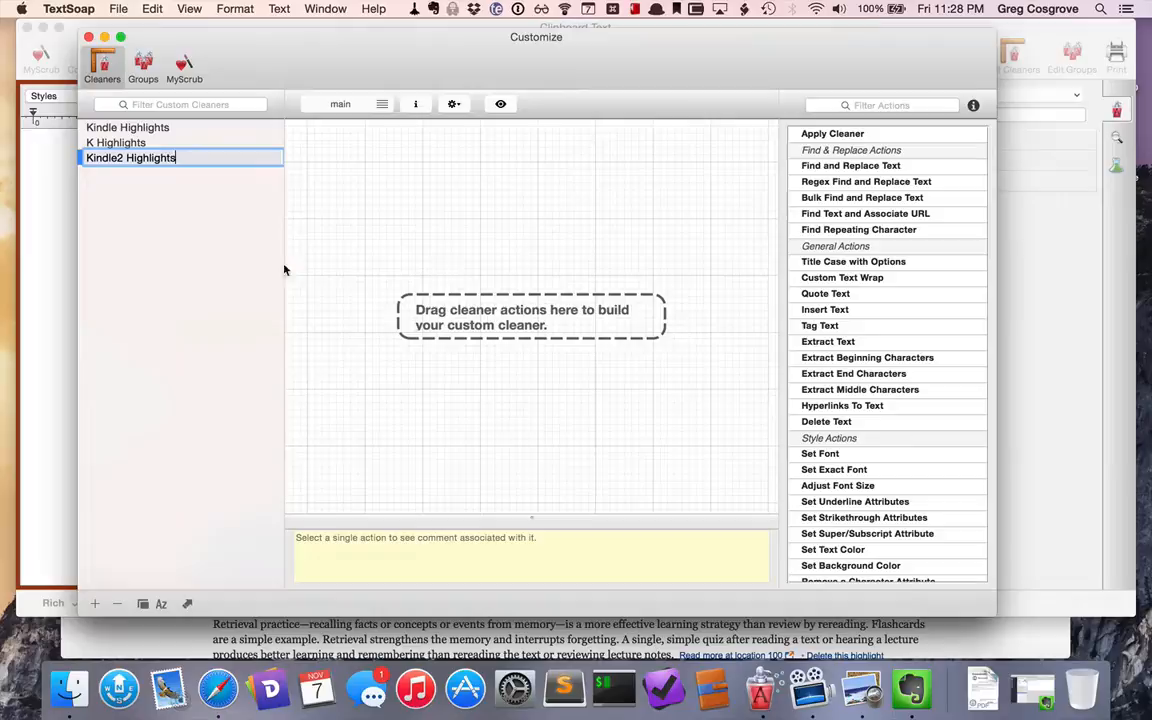
click(525, 268)
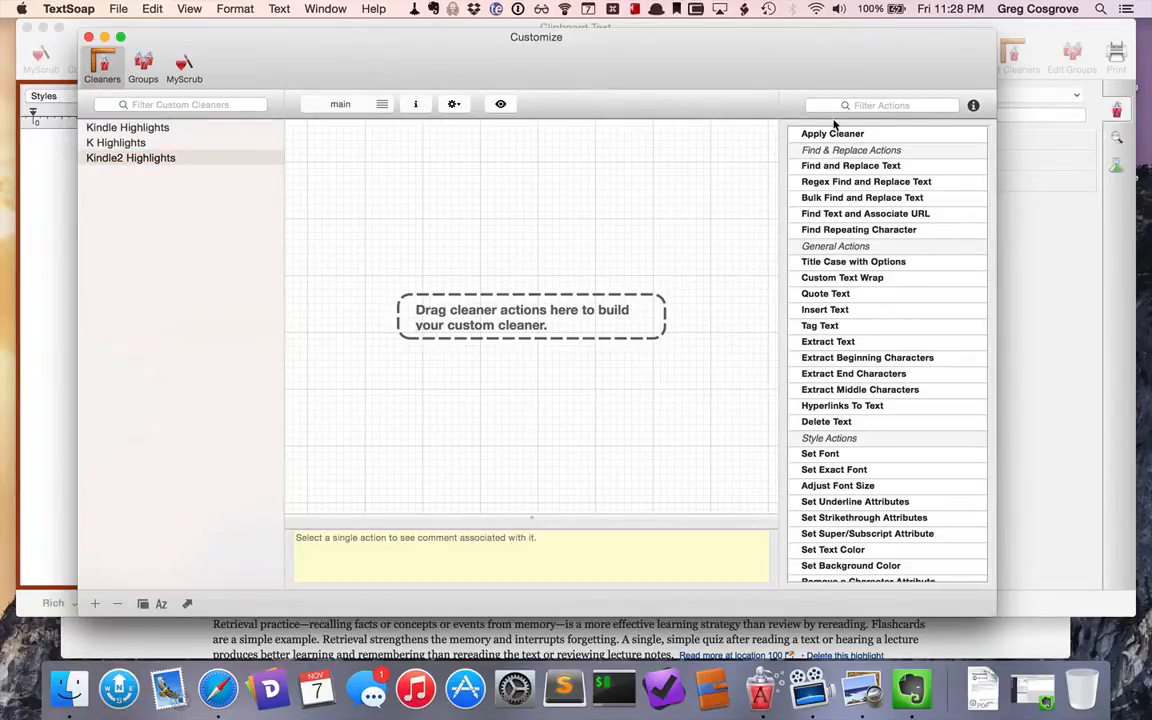
Filter the available actions by "bulk" and add Bulk Find and Replace Text to the Kindle2 Highlights cleaner.
scroll(838, 157, down, 10)
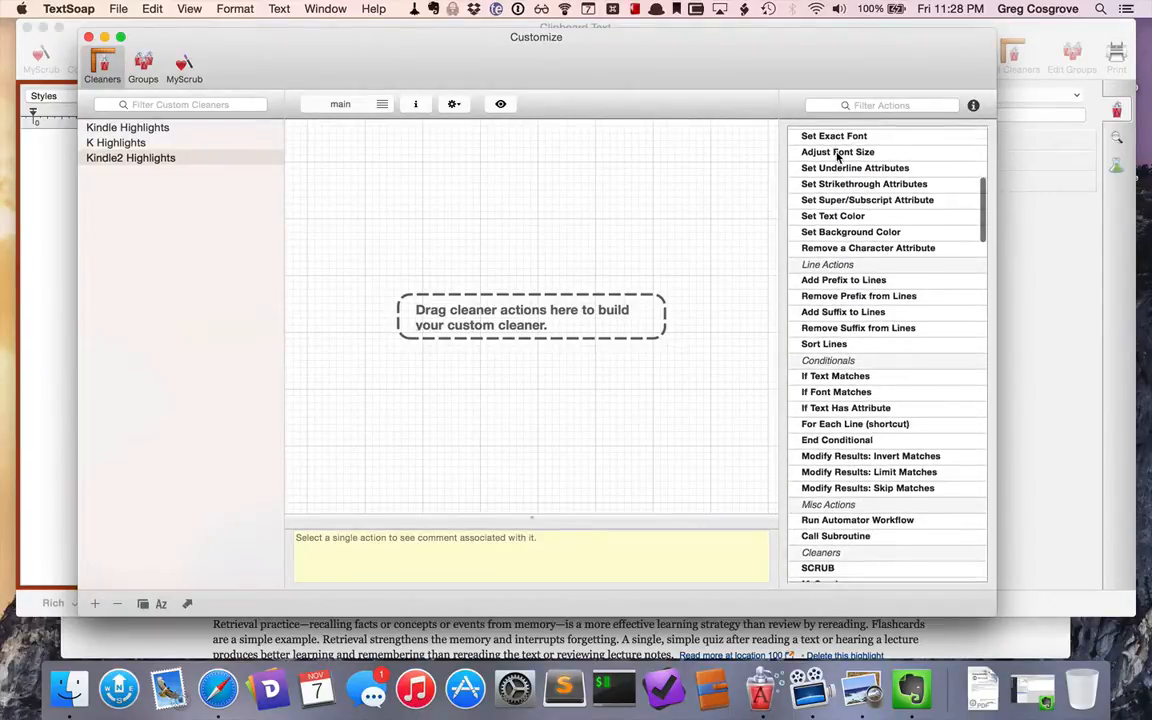
scroll(838, 157, down, 10)
scroll(838, 155, down, 15)
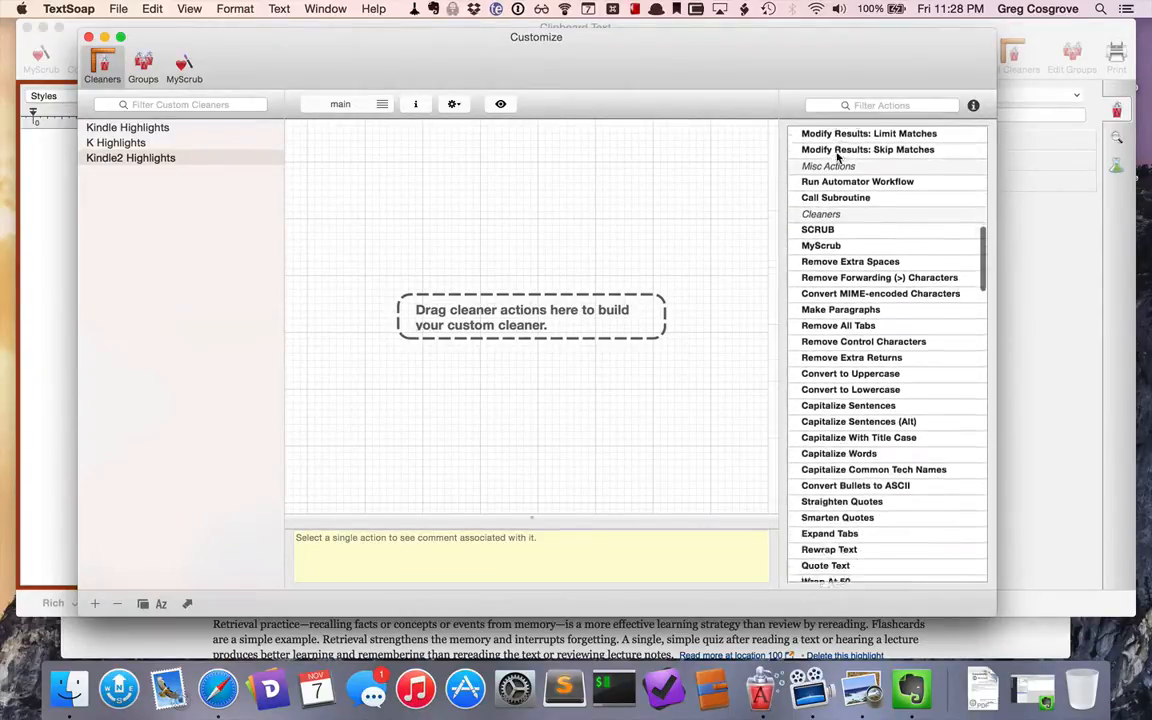
scroll(838, 157, down, 15)
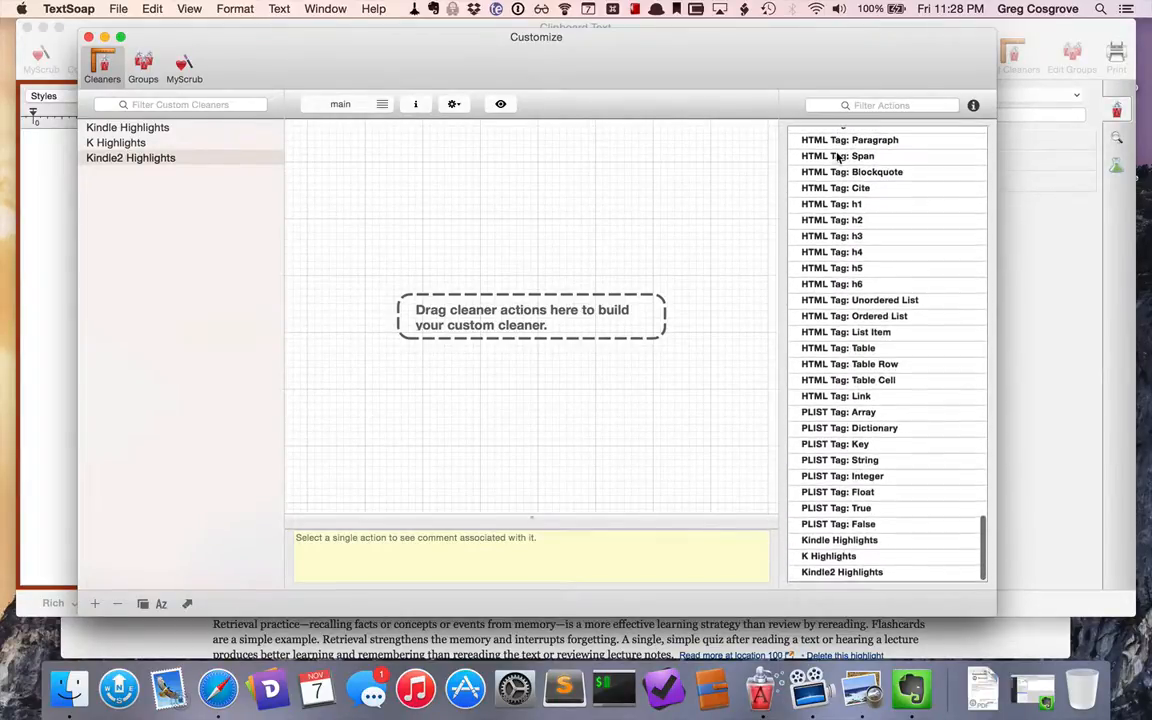
scroll(838, 159, up, 20)
click(868, 105)
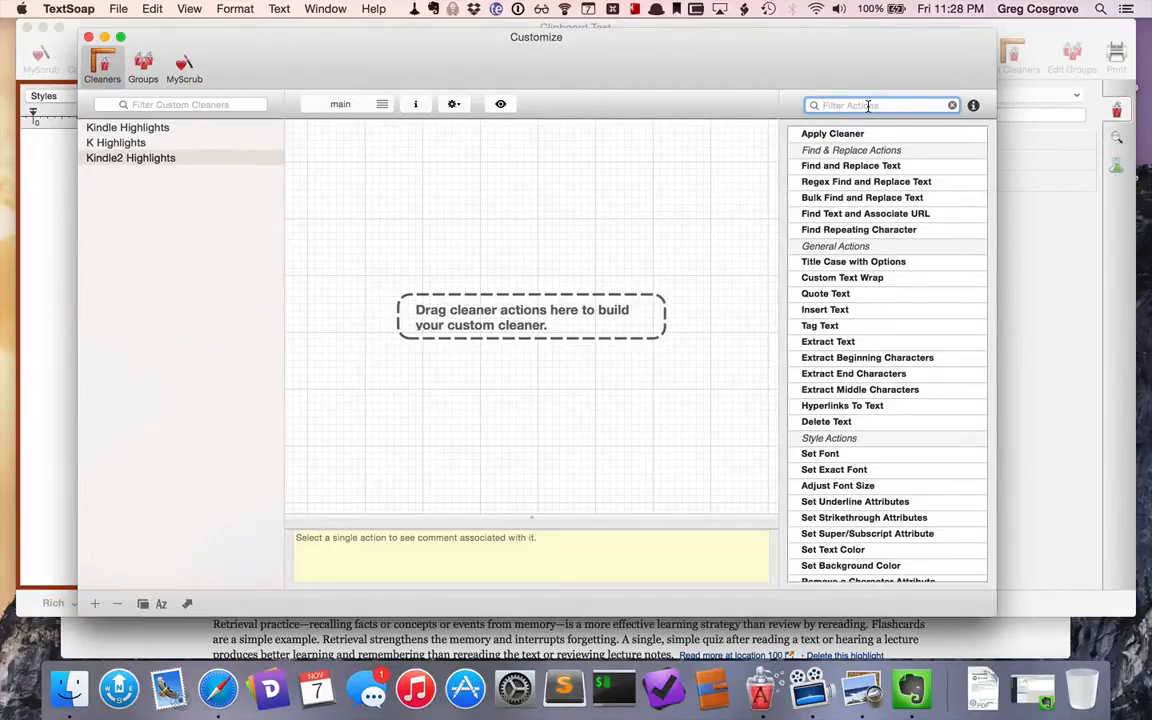
text(bulk)
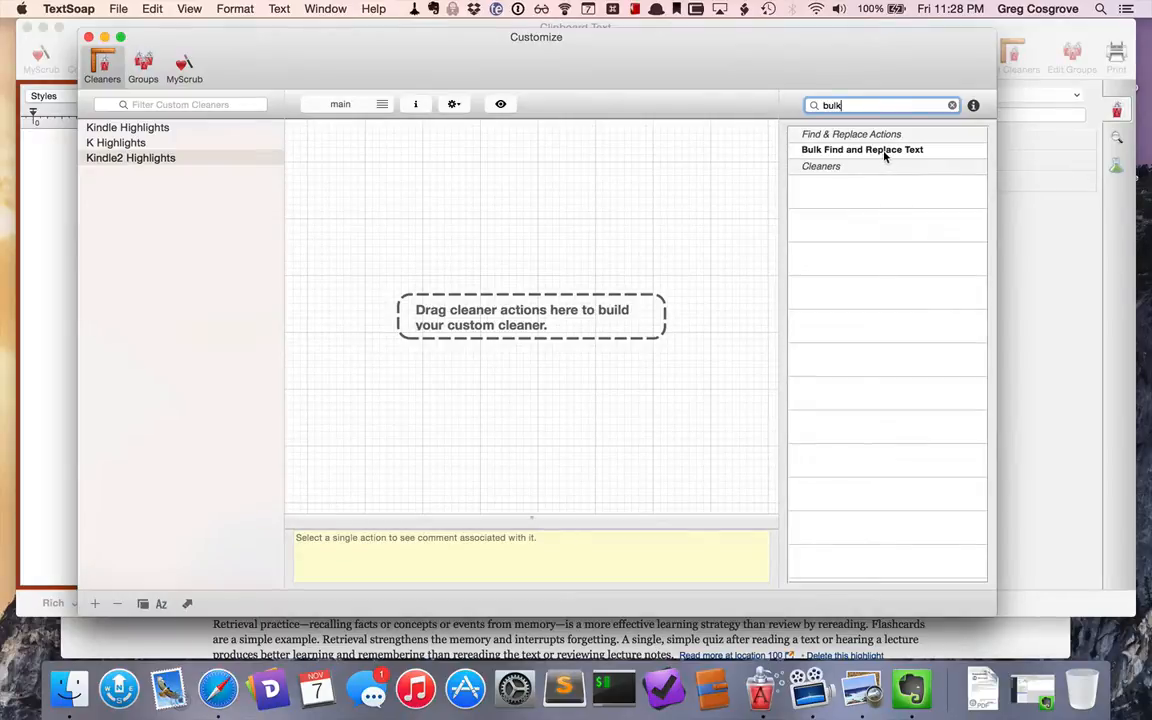
drag(884, 152, 468, 220)
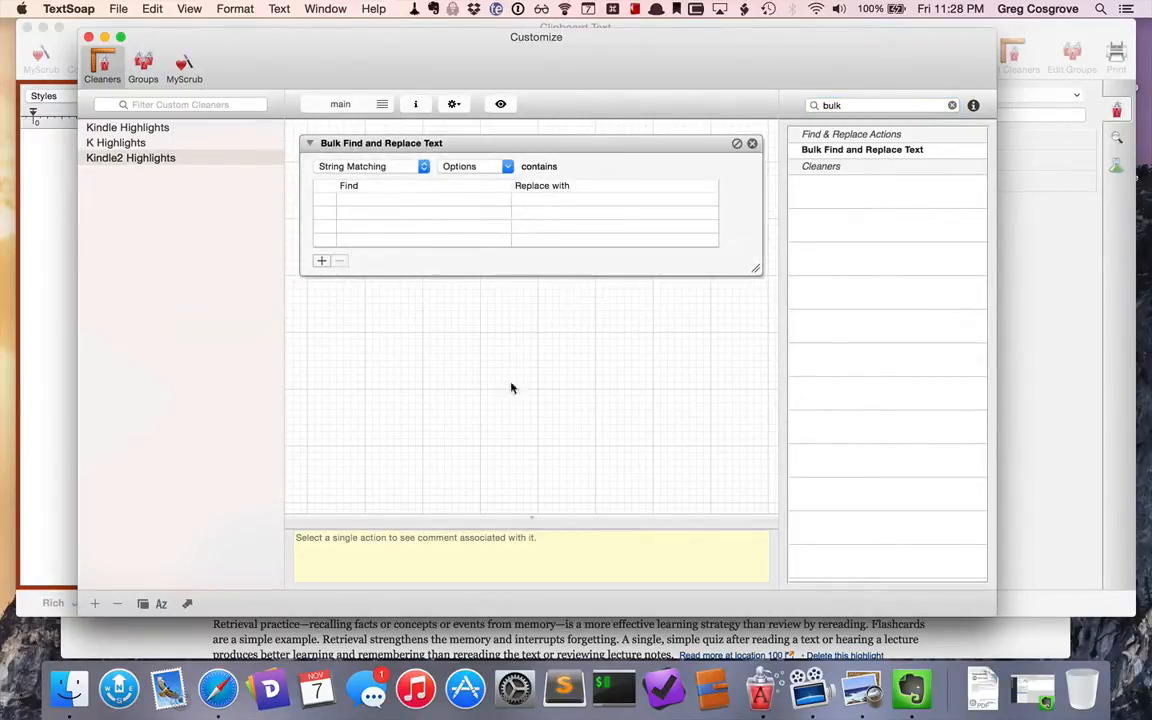
Add a first replacement row that finds "Read more at location" and replaces it with "Loc: ", checking the wording on the Kindle highlights page.
click(323, 261)
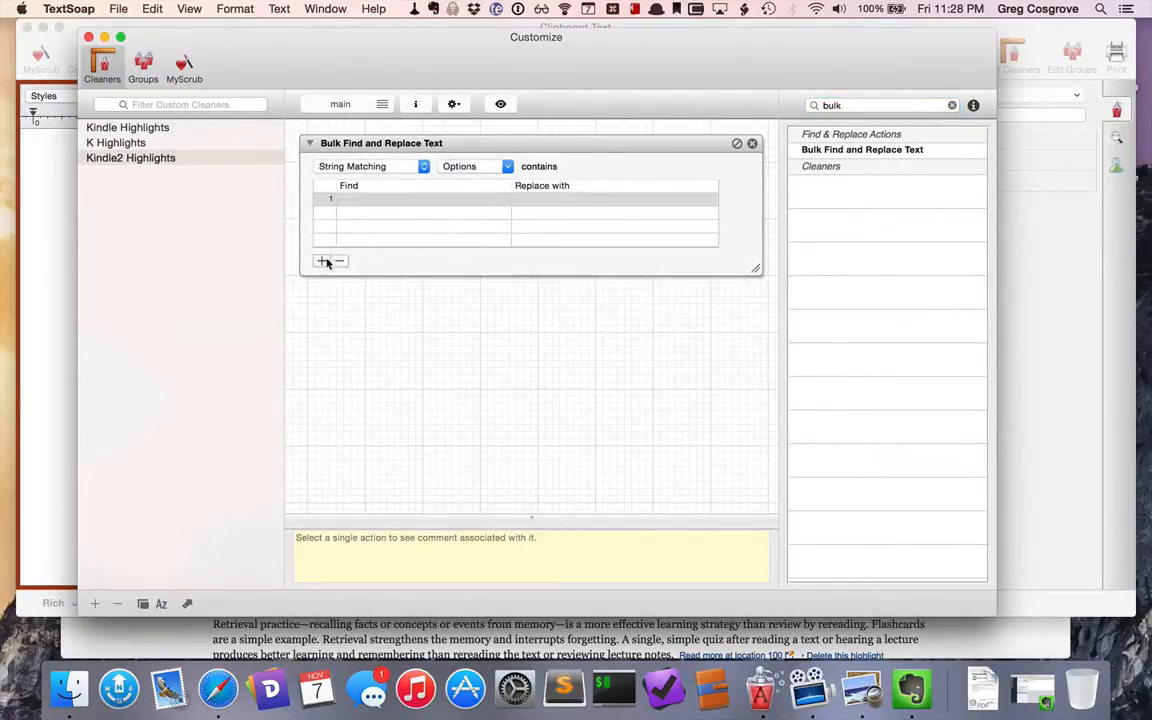
click(364, 203)
click(370, 199)
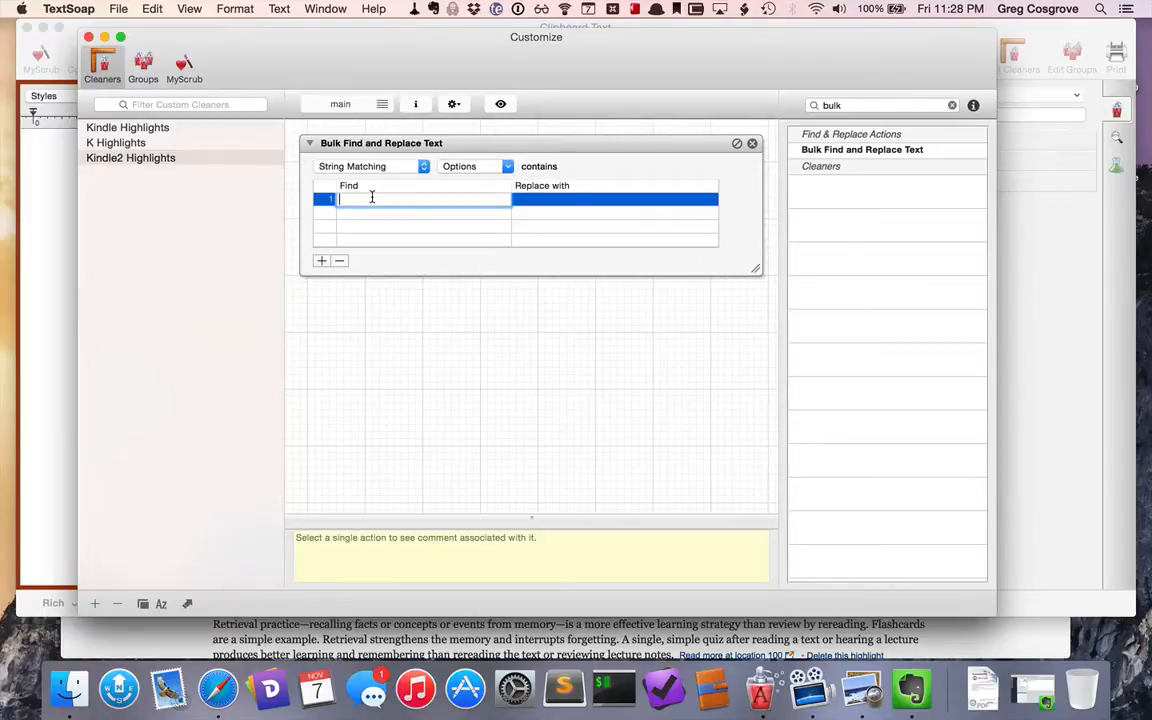
click(212, 688)
click(537, 298)
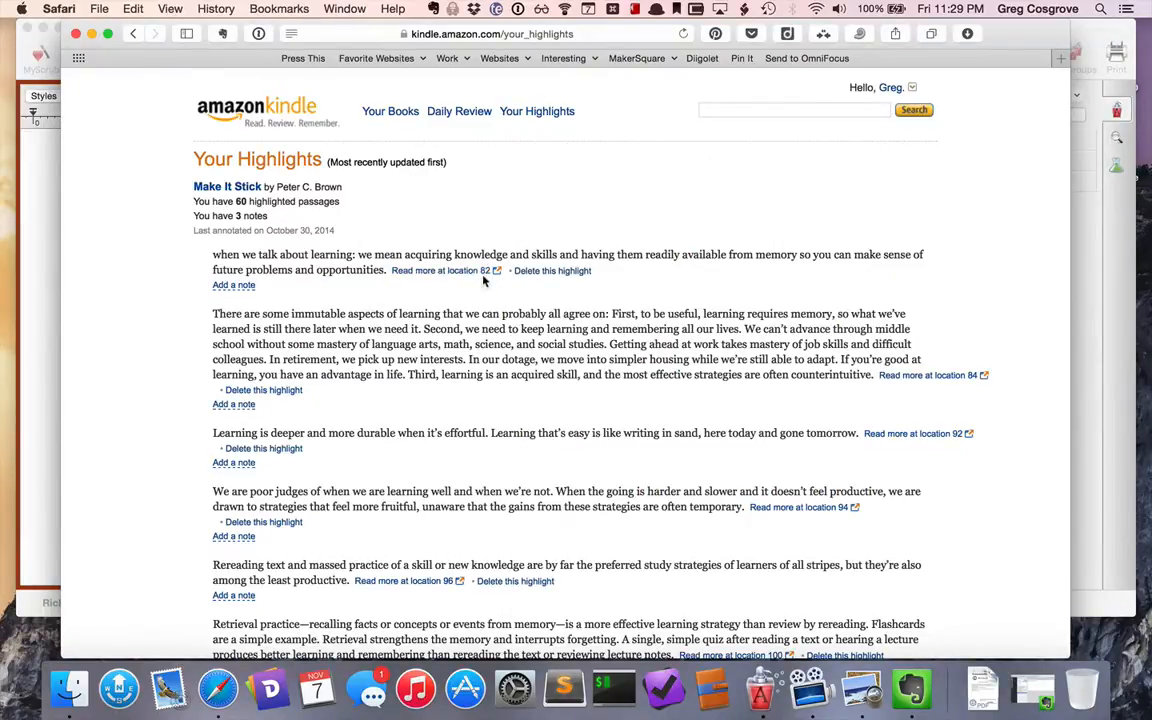
click(91, 34)
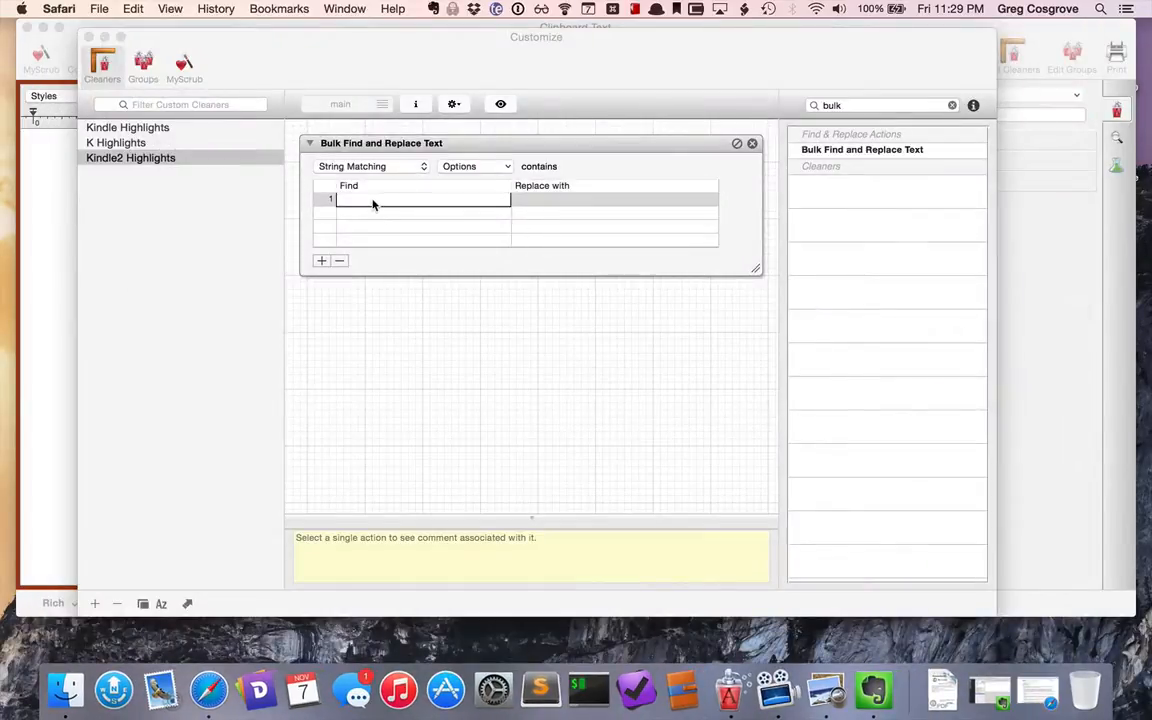
click(373, 204)
text(Re)
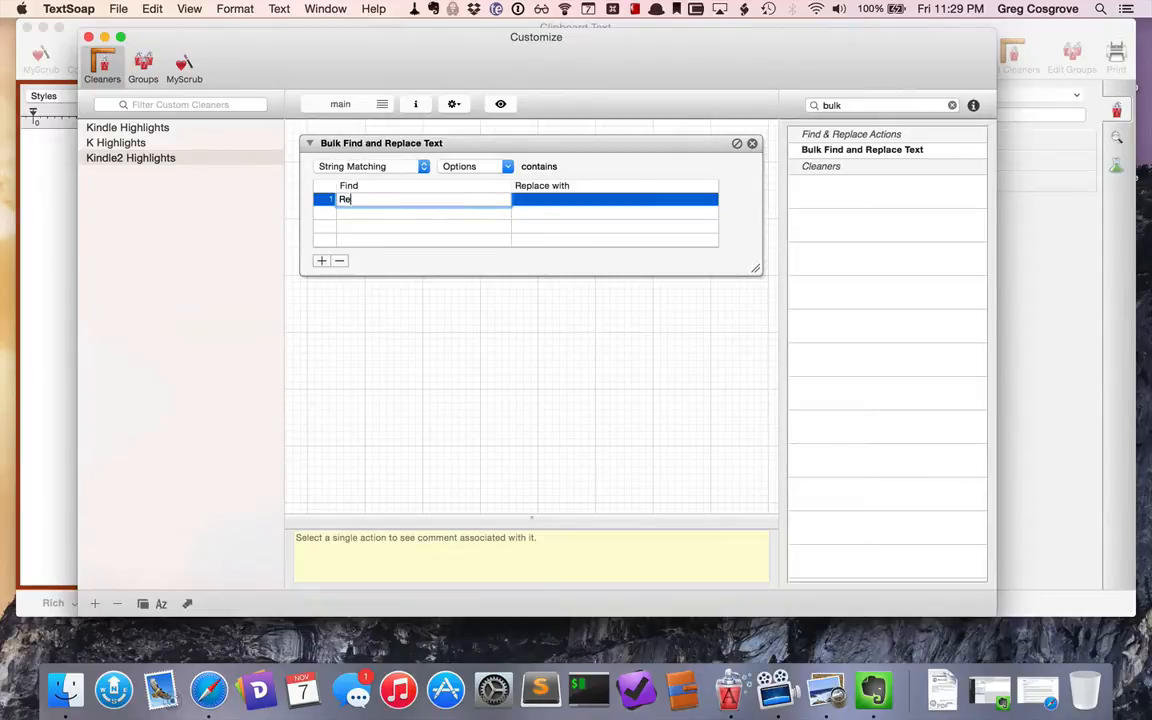
text(ad more at location)
key(Return)
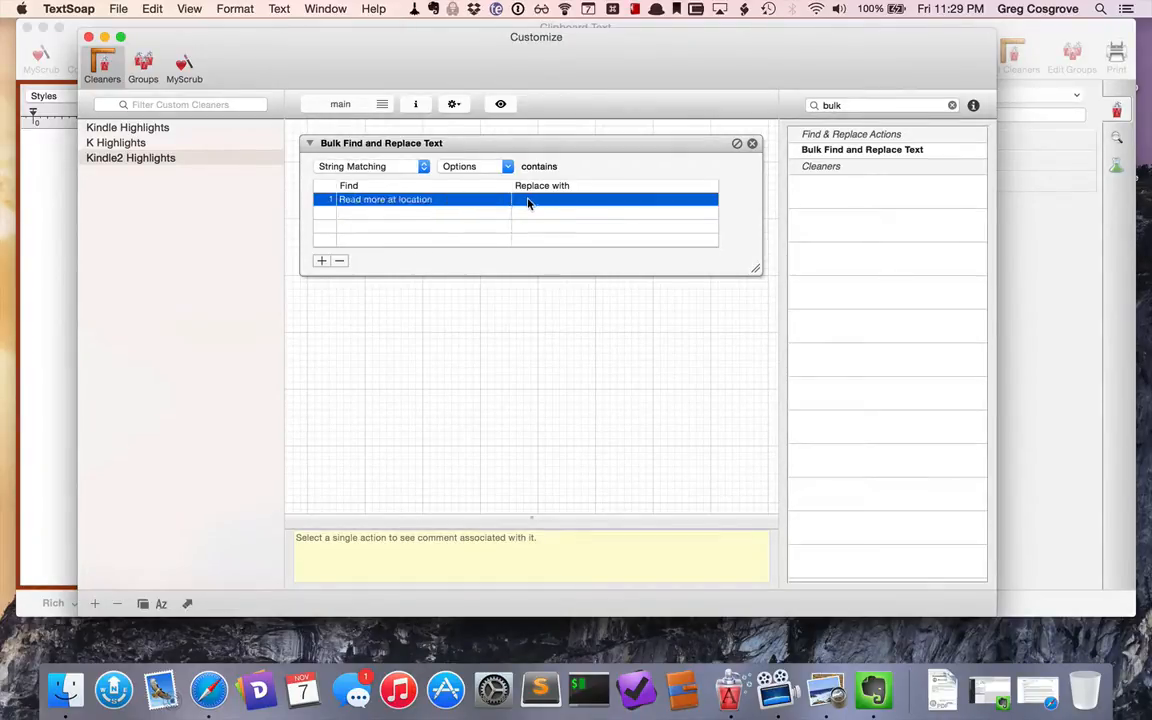
double_click(521, 200)
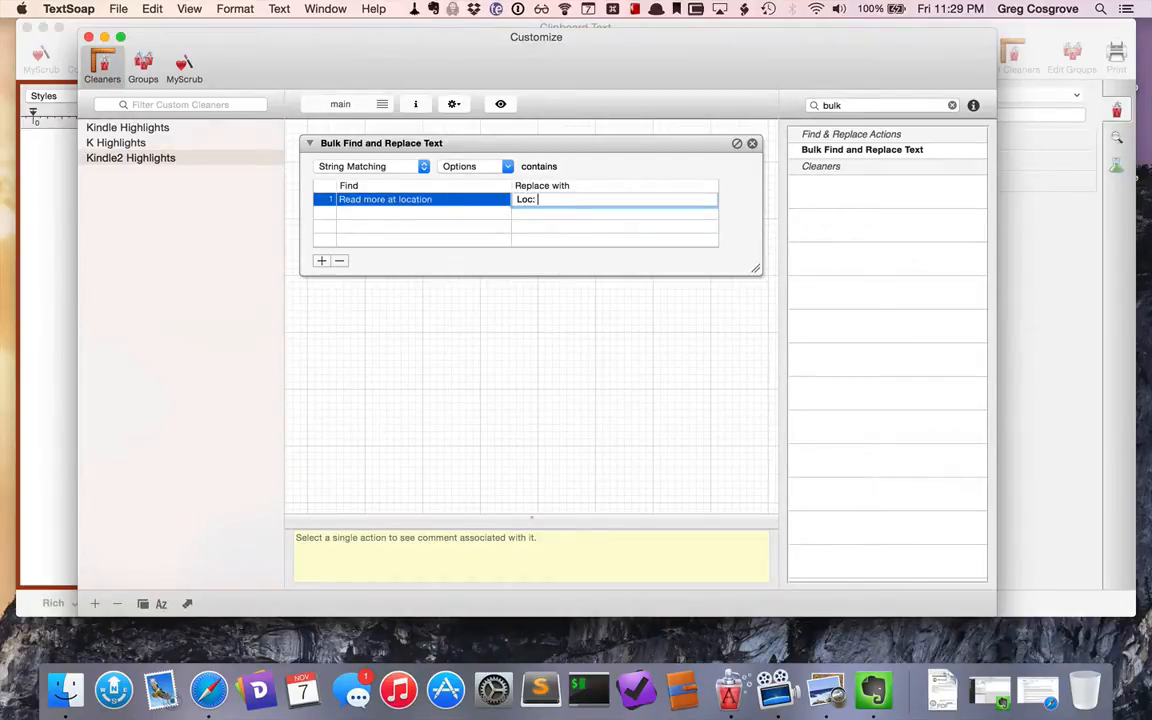
click(357, 216)
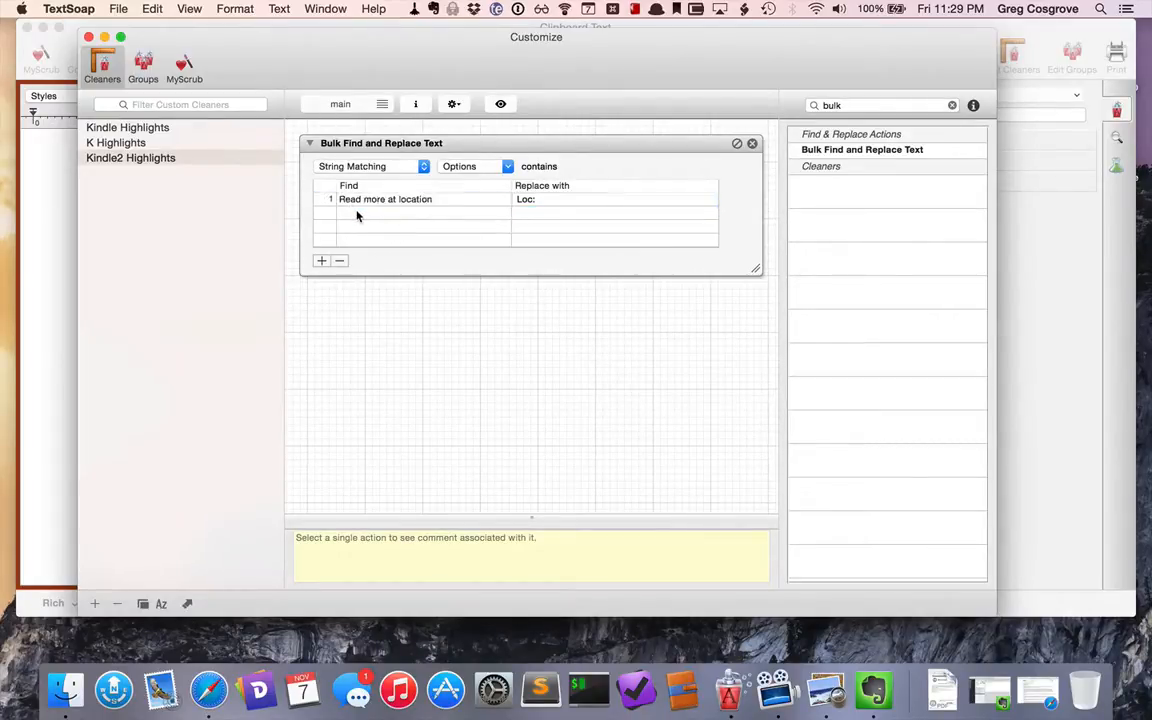
Check the delete link's wording on the Kindle page and add a second row finding "Delete this highlight" with an empty replacement.
click(1038, 690)
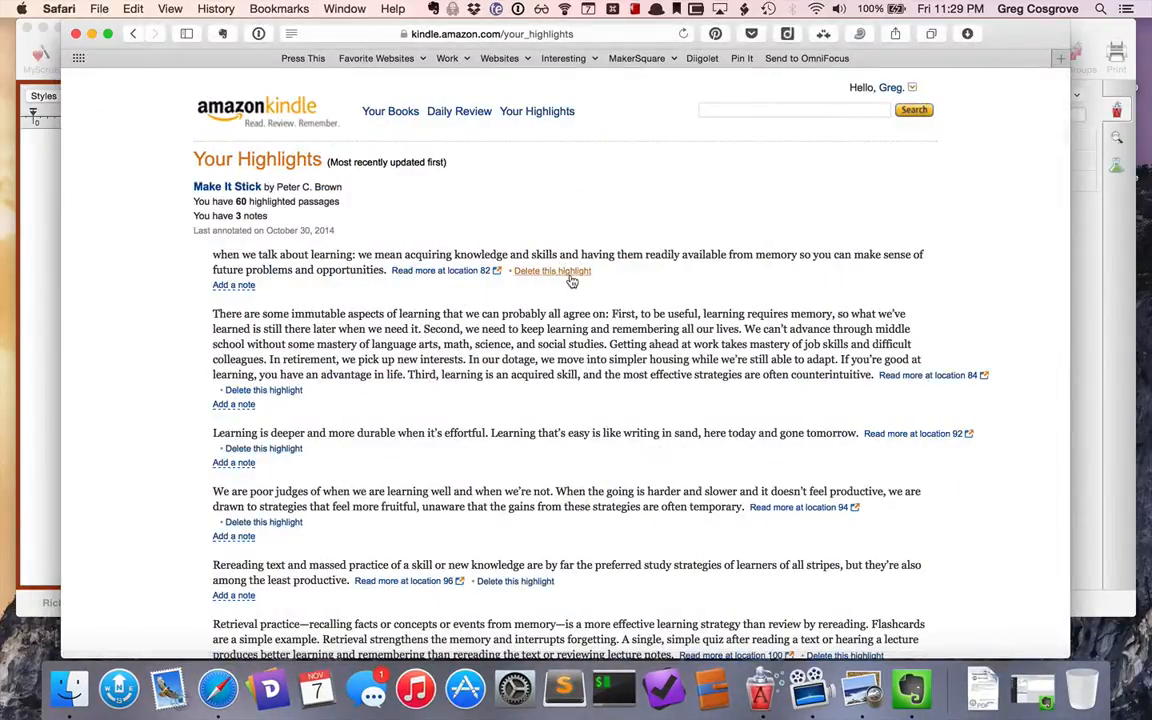
click(91, 33)
click(321, 260)
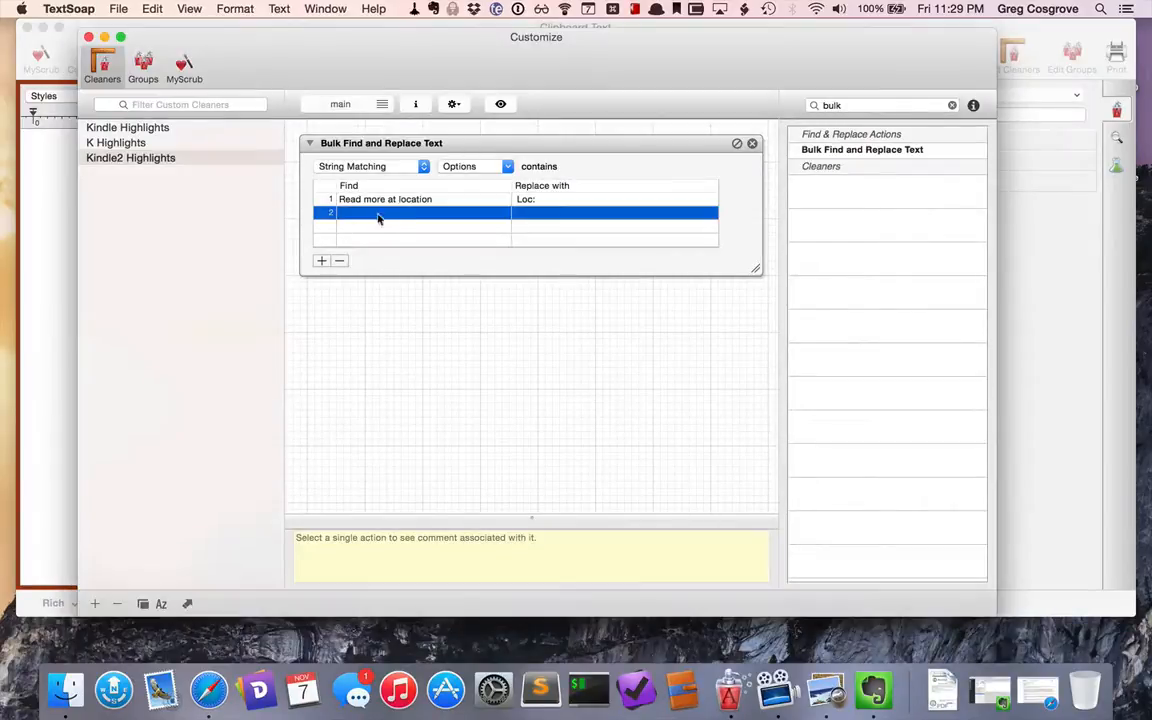
click(366, 212)
text(Delete this highlight)
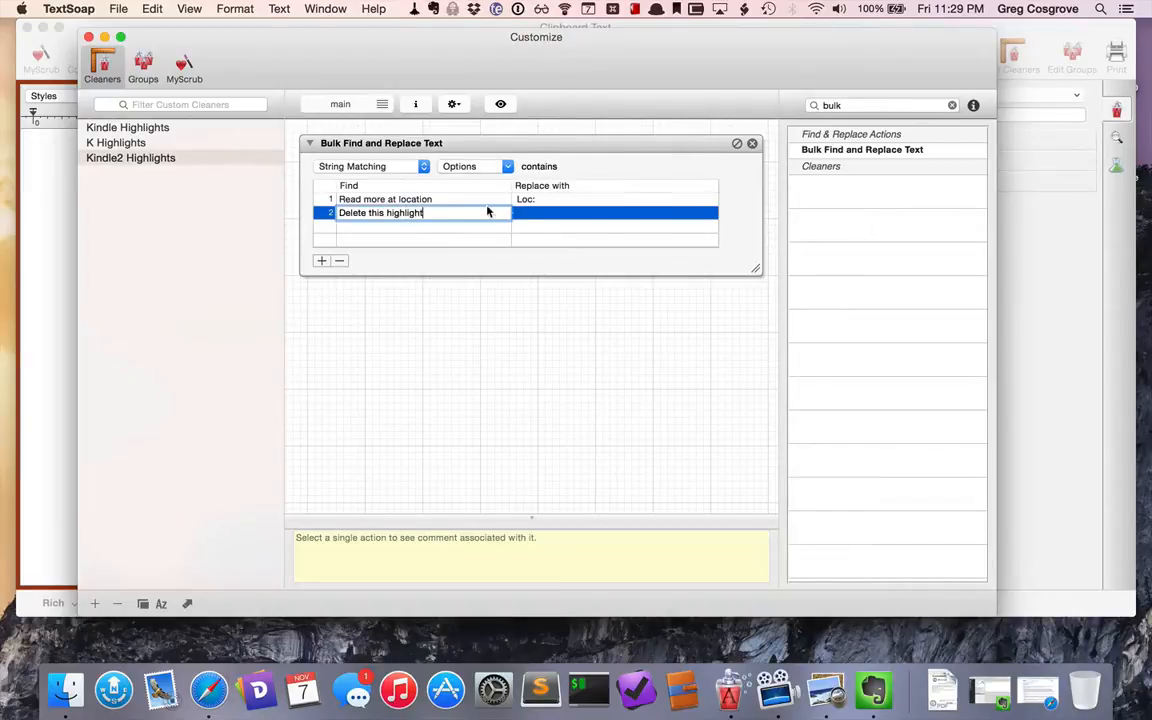
click(522, 212)
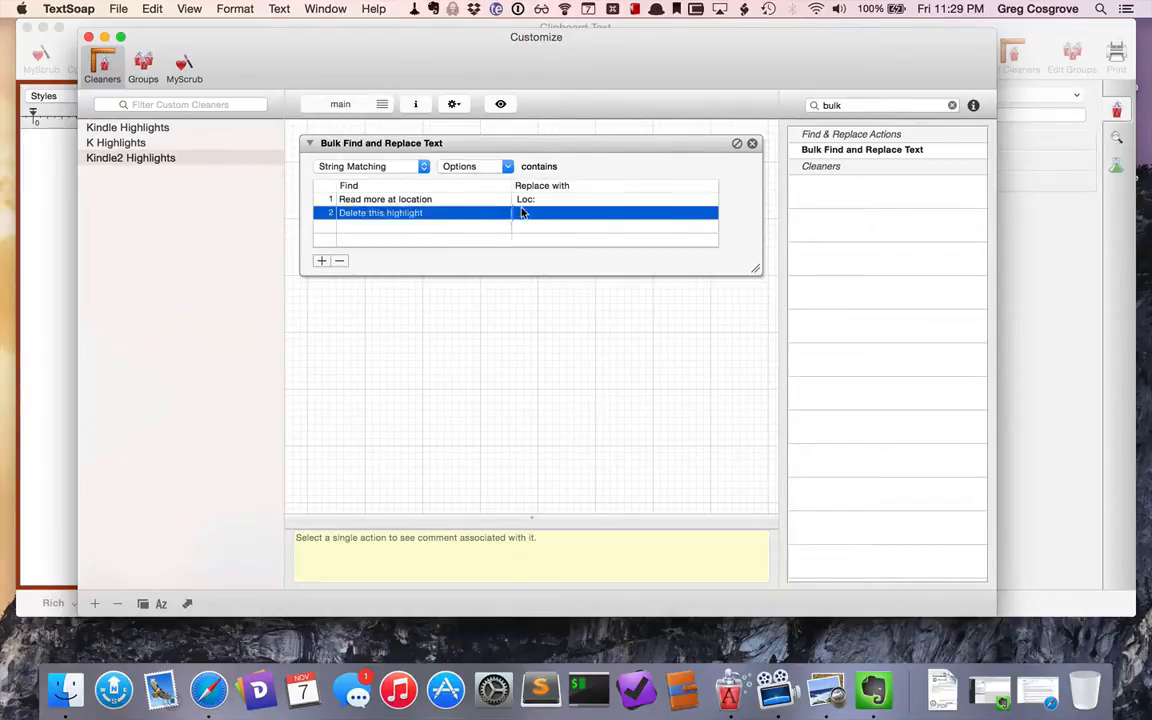
double_click(522, 213)
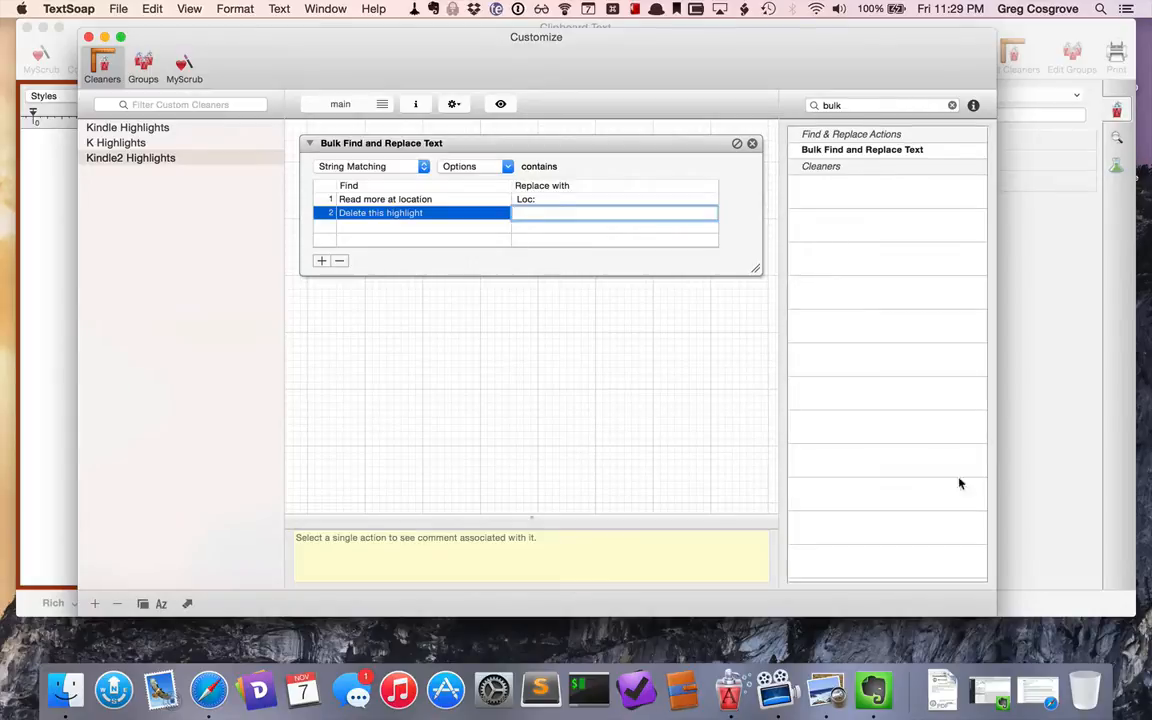
Check the note link's wording on the Kindle page and add a third row finding "Add a note" with an empty replacement.
click(1038, 690)
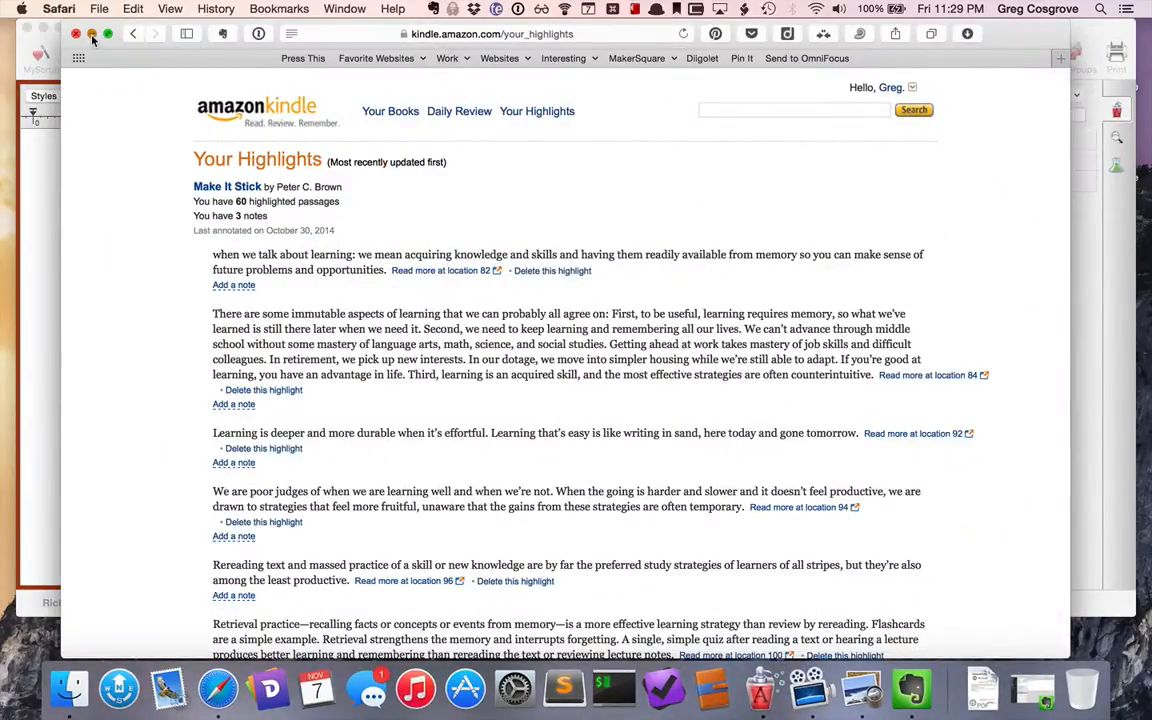
click(91, 34)
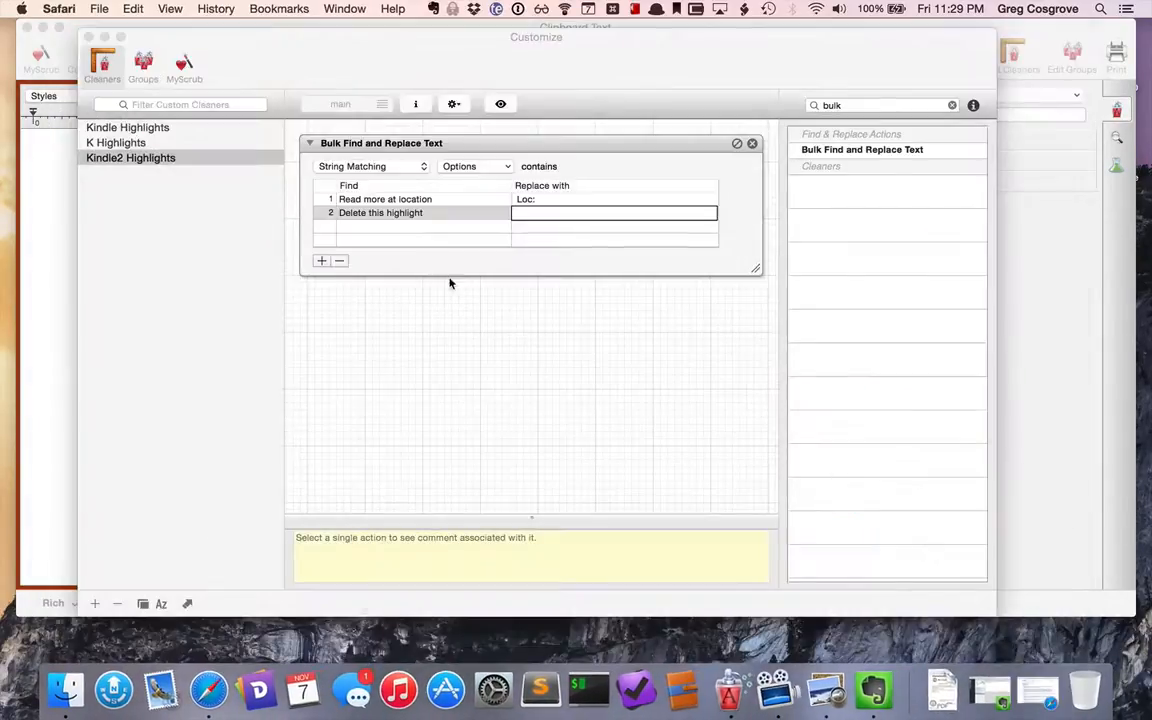
click(322, 262)
click(363, 226)
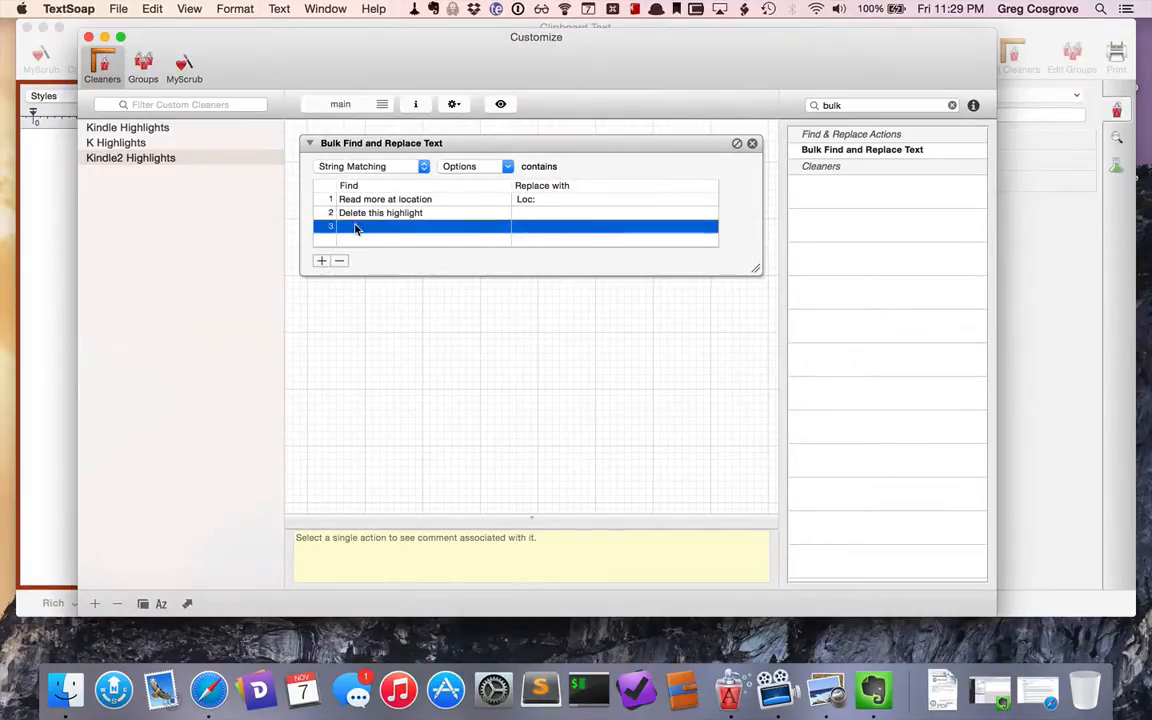
click(355, 227)
text(Add a note)
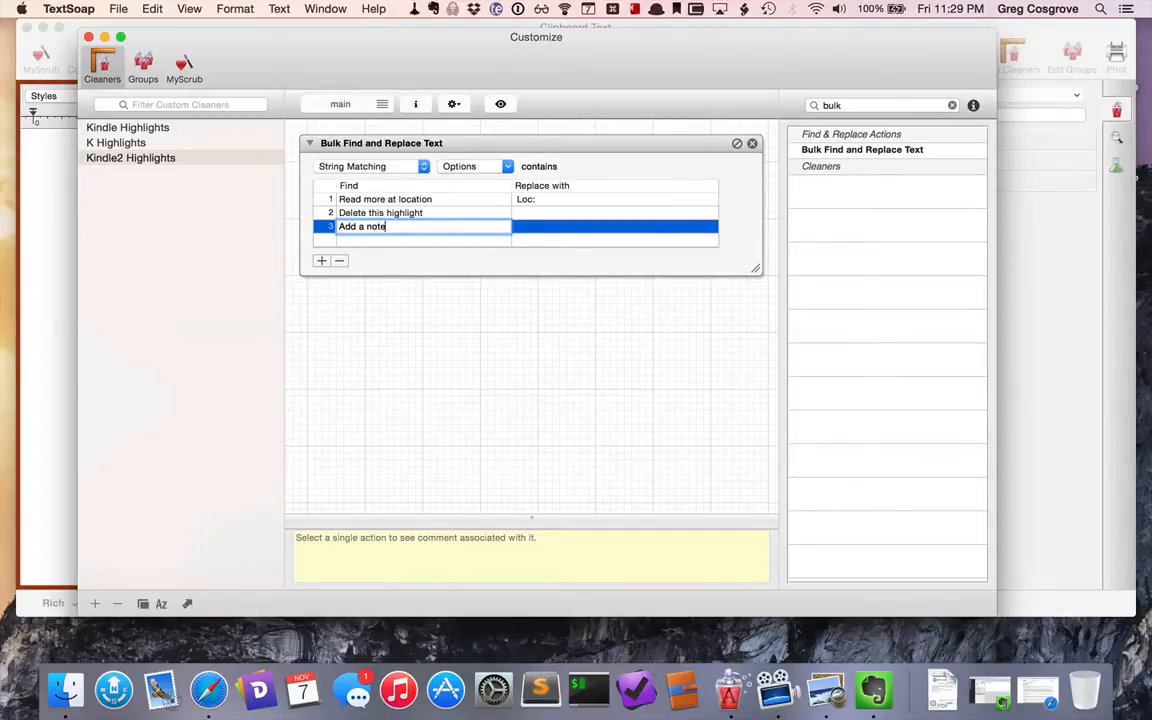
key(Return)
click(409, 329)
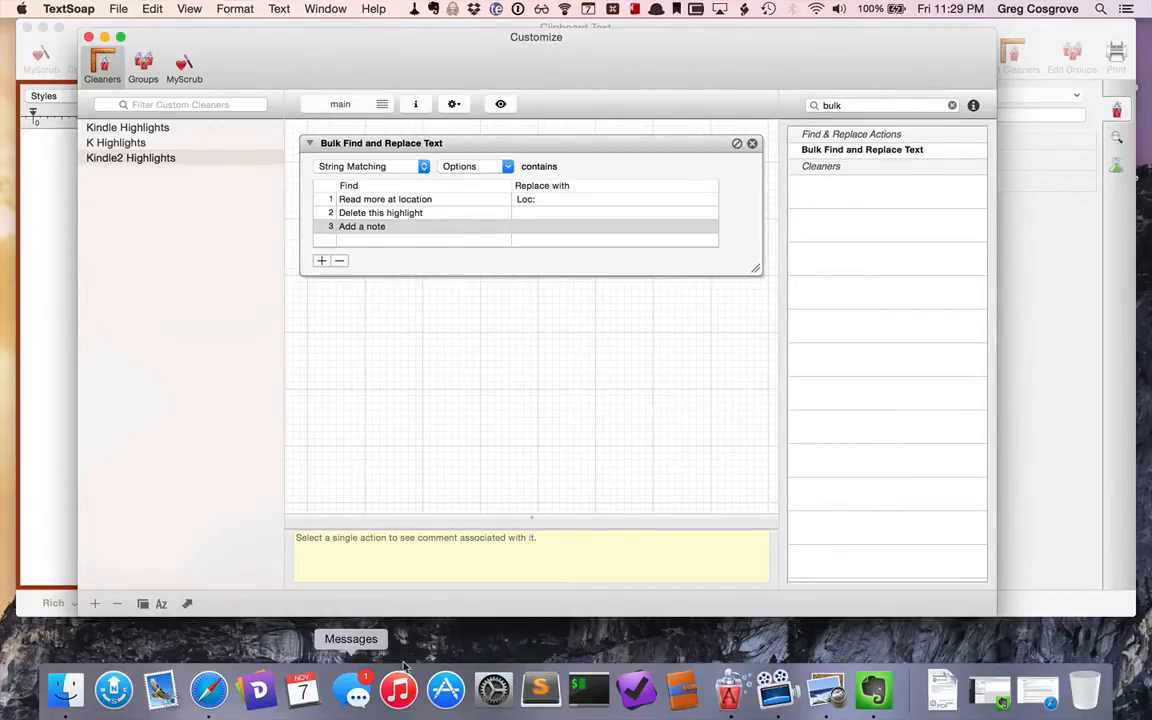
Copy the annotated "write to learn" highlight at location 1247 from the Kindle page in Safari into the TextSoap clipboard document.
click(209, 690)
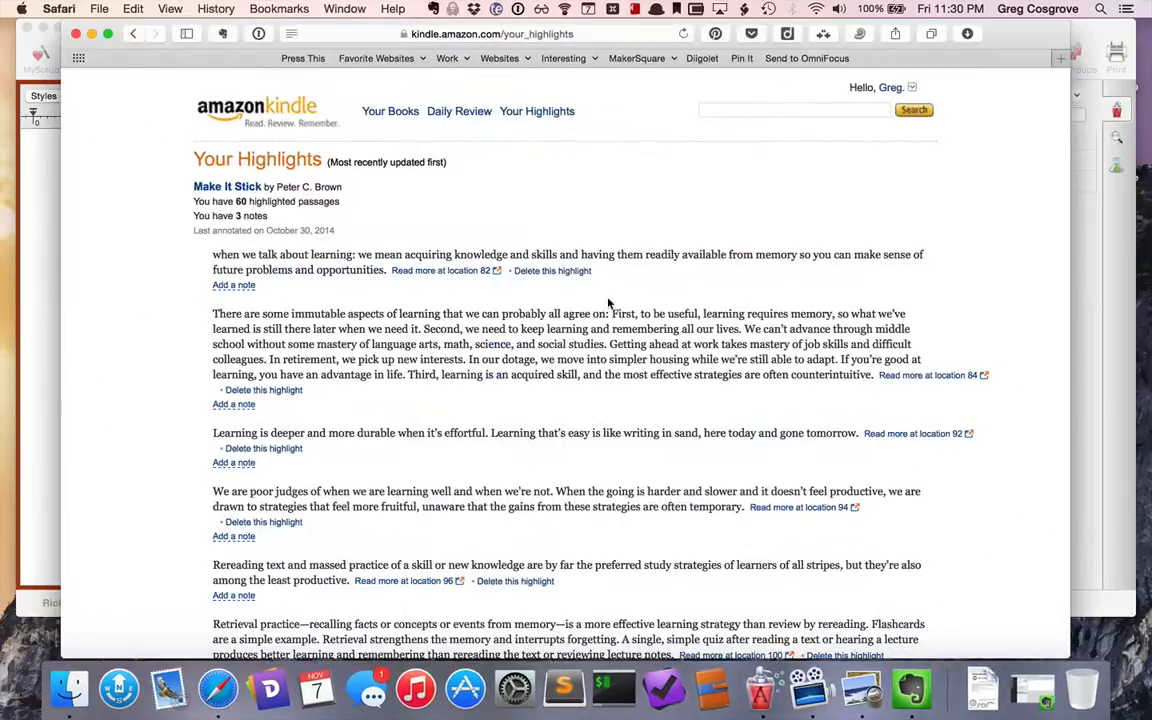
scroll(609, 303, down, 5)
scroll(608, 303, down, 3)
scroll(608, 303, down, 16)
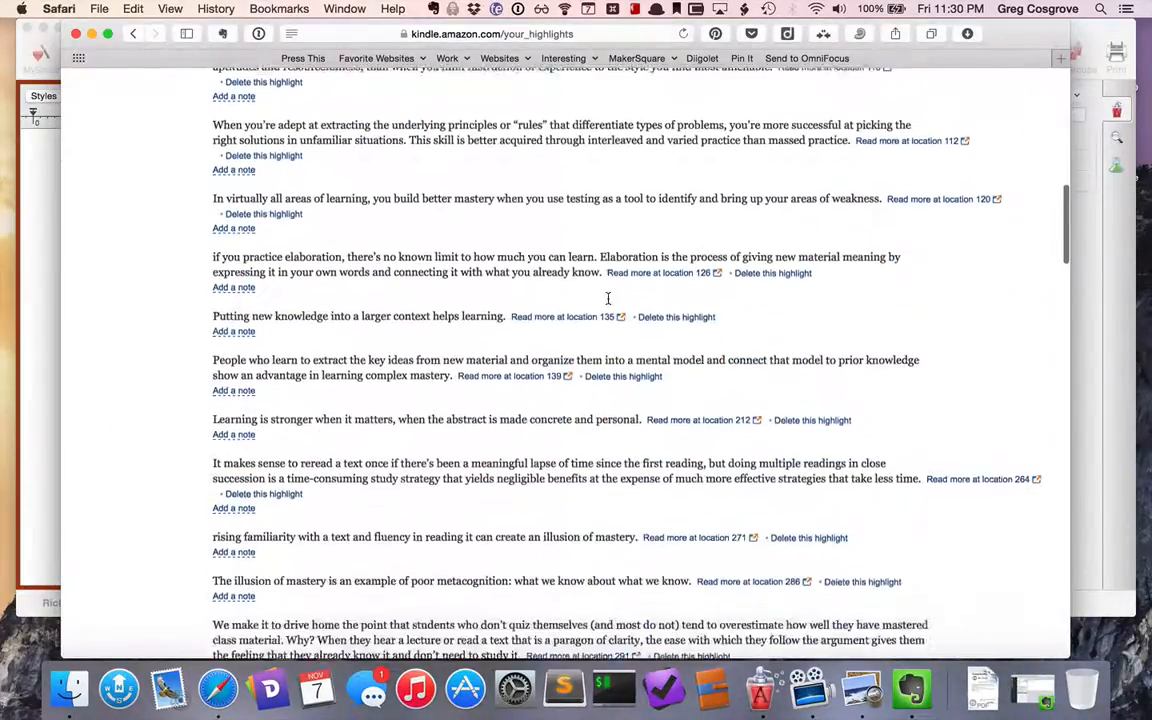
scroll(609, 303, down, 20)
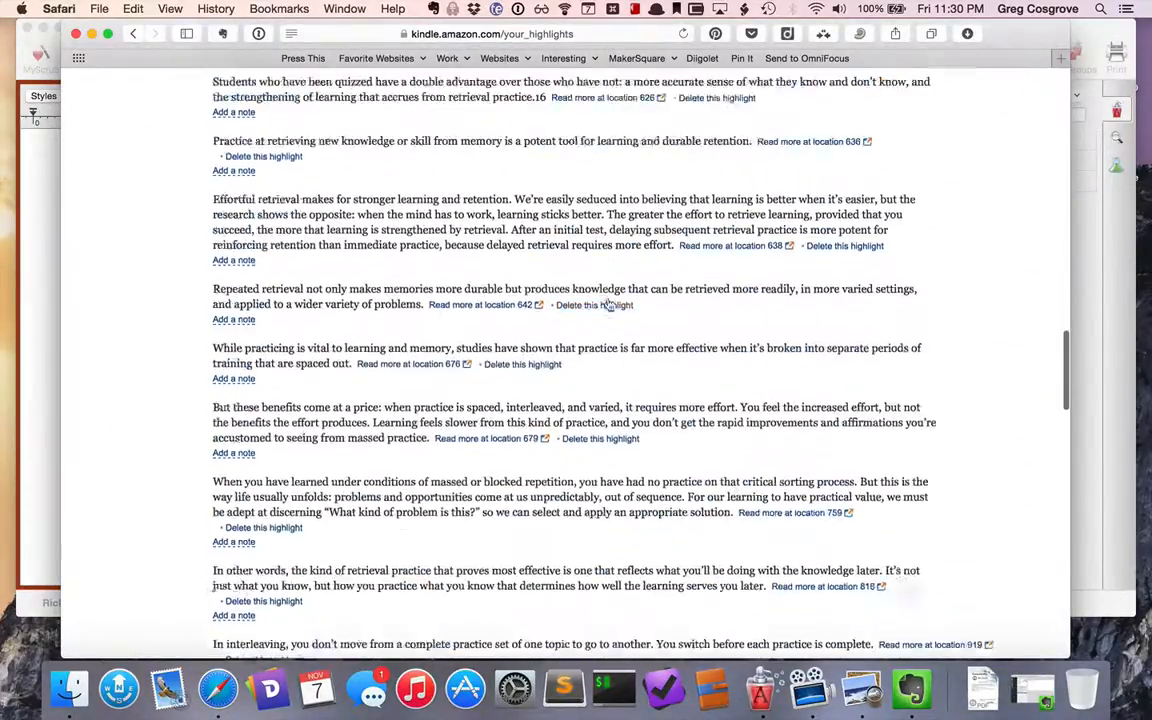
scroll(607, 298, down, 6)
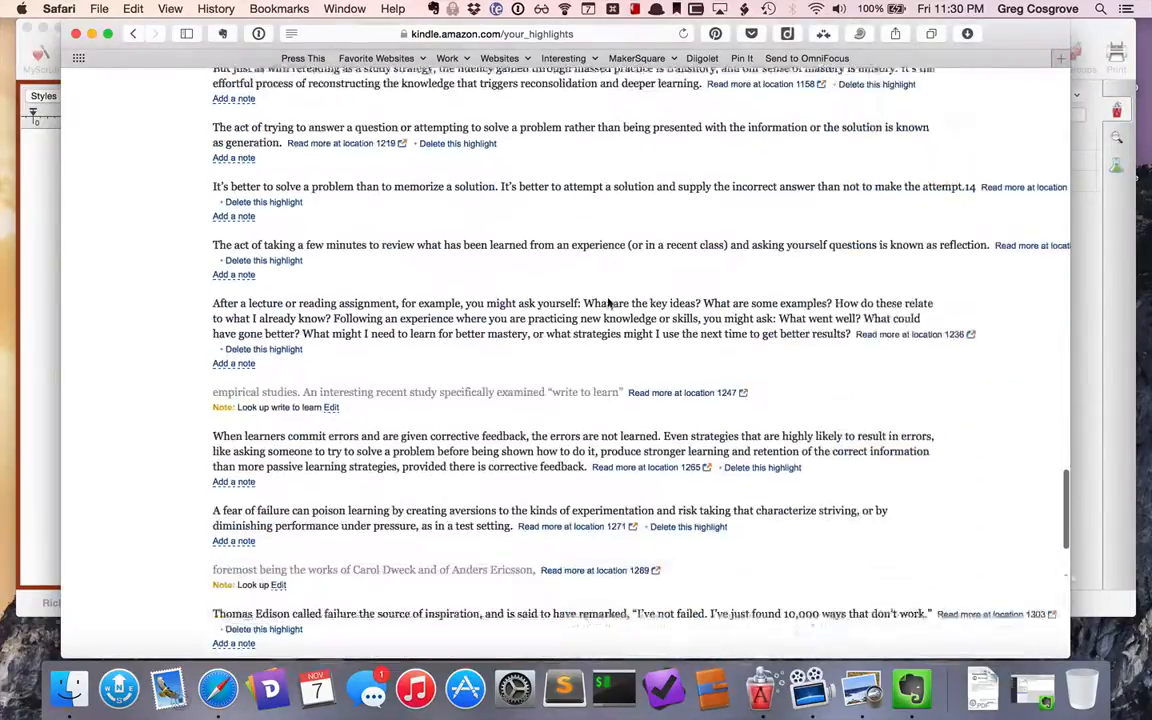
drag(212, 300, 353, 313)
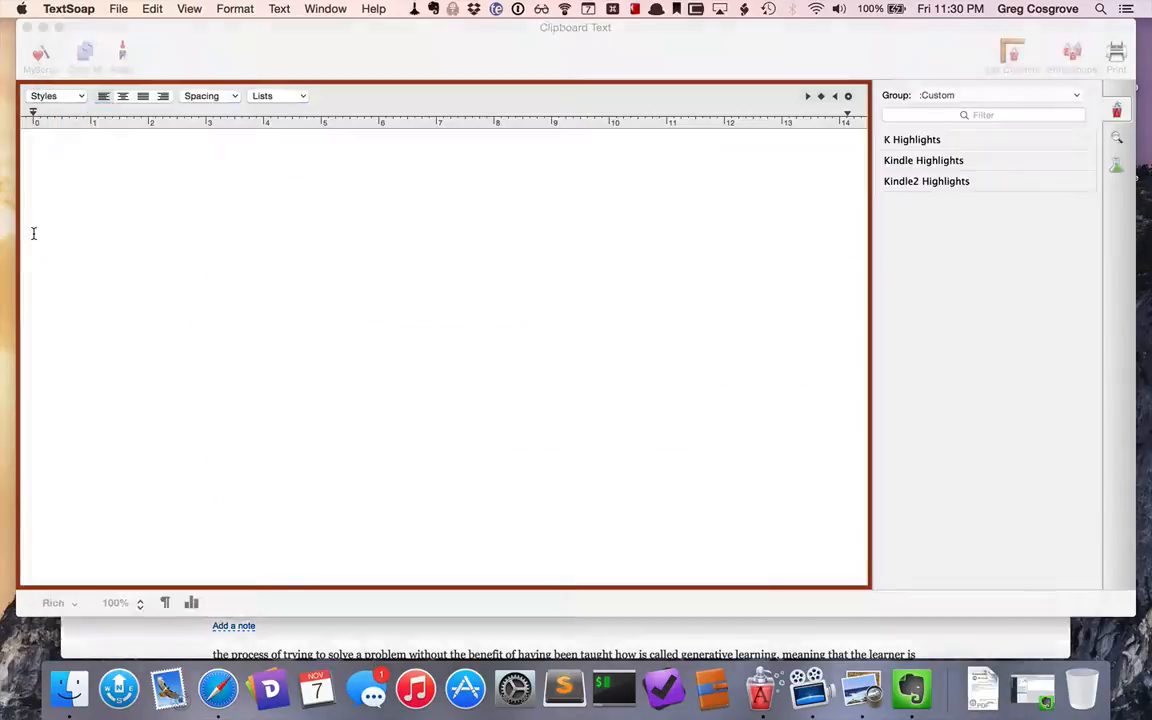
click(30, 216)
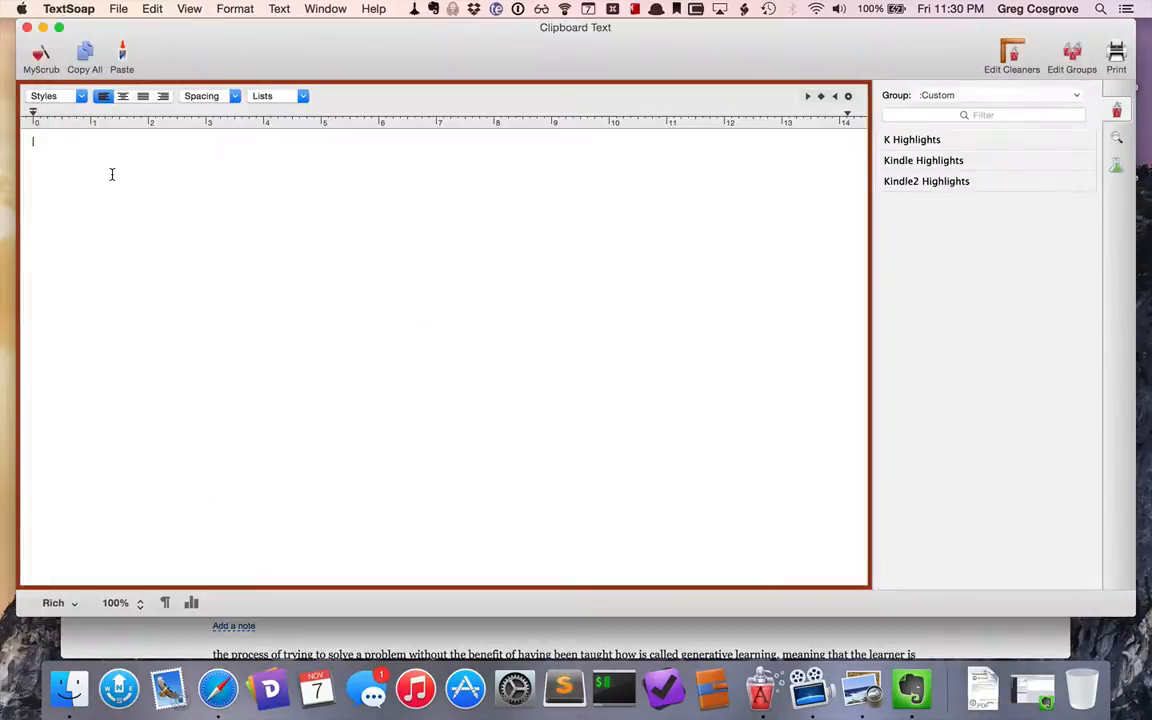
text(empirical studies. An interesting recent study specifically examined "write to learn"Read more at location 1247 Note: Look up write to learn Edit)
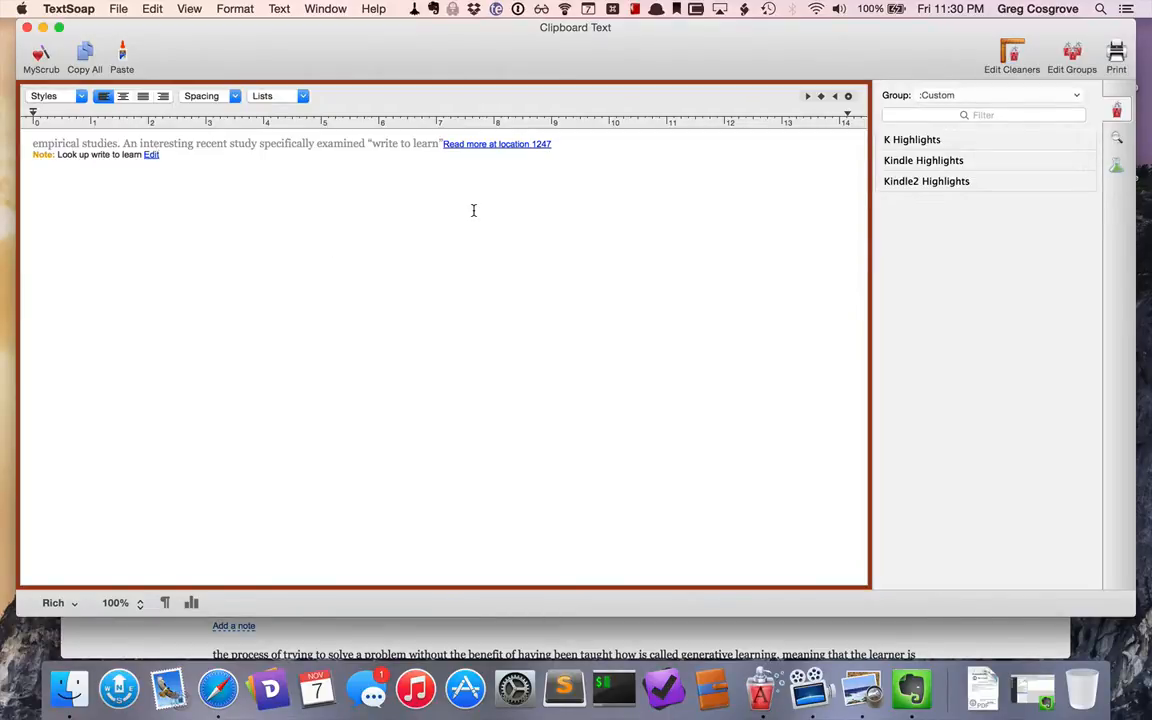
Shift the clipboard document window slightly and bring the custom cleaner editor back up.
click(900, 185)
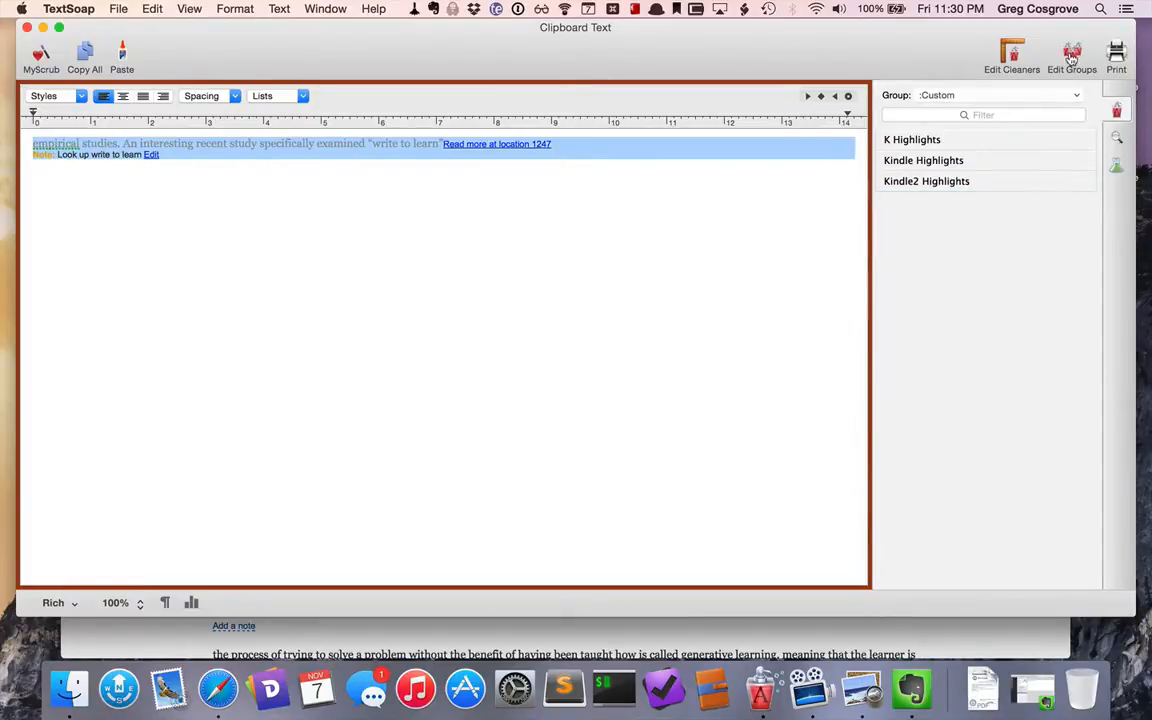
drag(916, 53, 921, 82)
click(1023, 78)
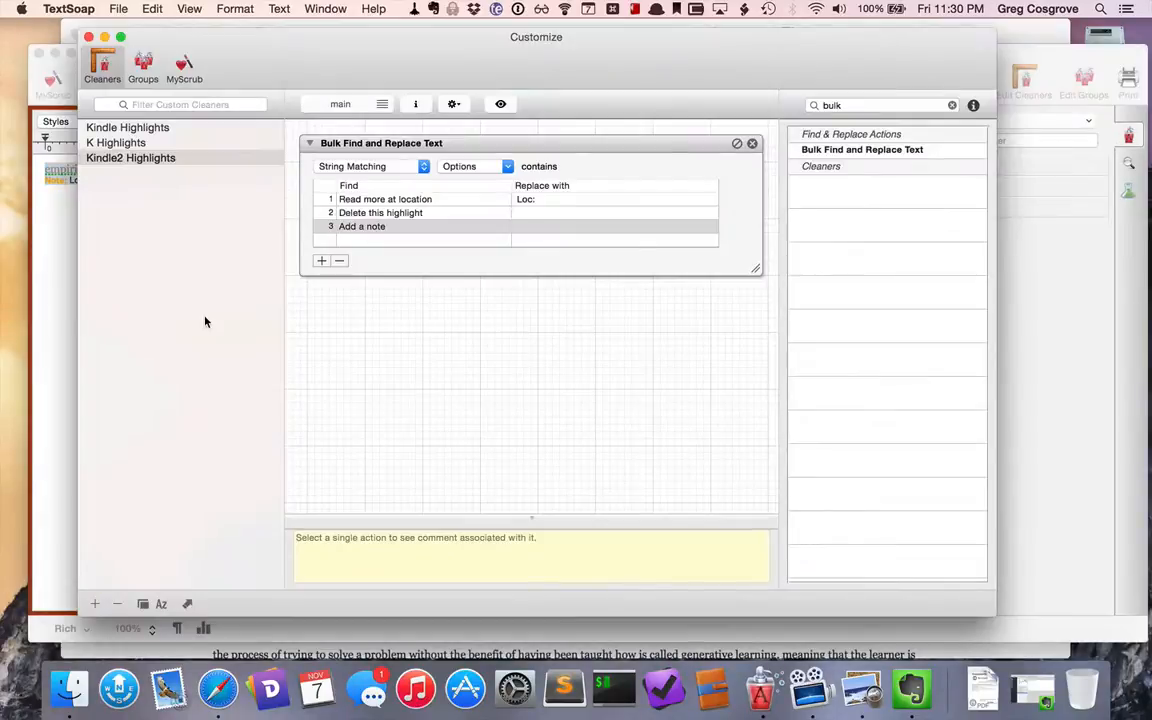
Find the If Text Has Attribute action, add it below the bulk find and replace, and set its attribute to Link.
click(949, 106)
click(951, 106)
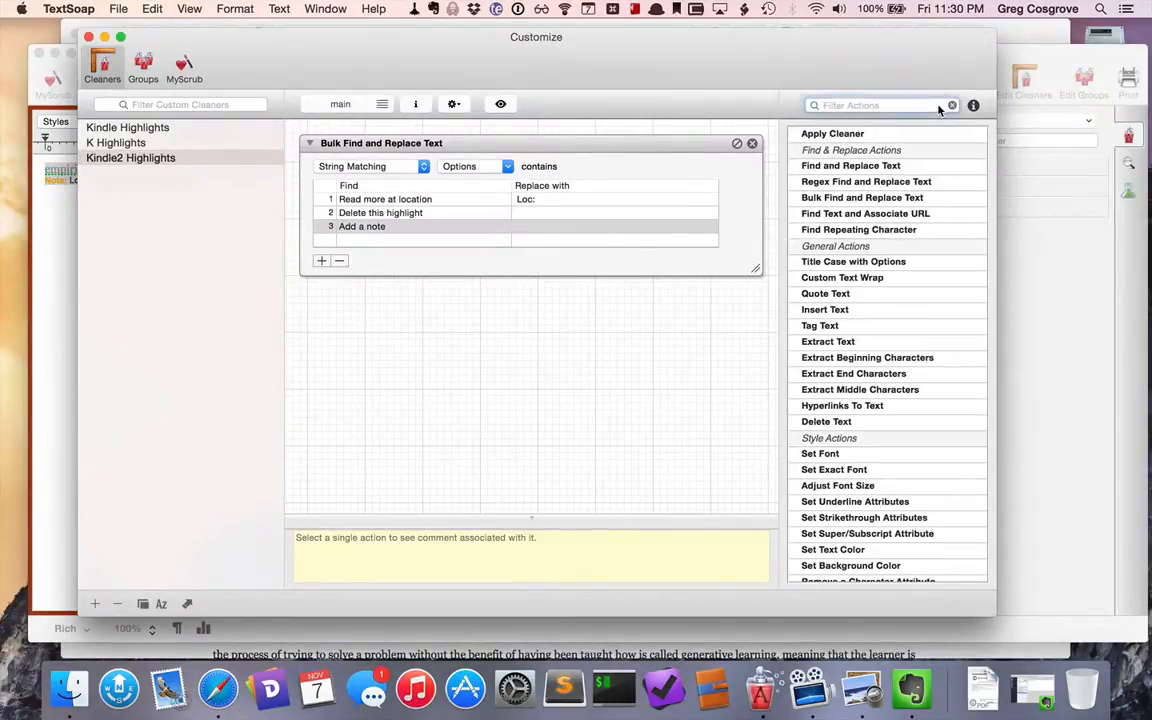
text(if t)
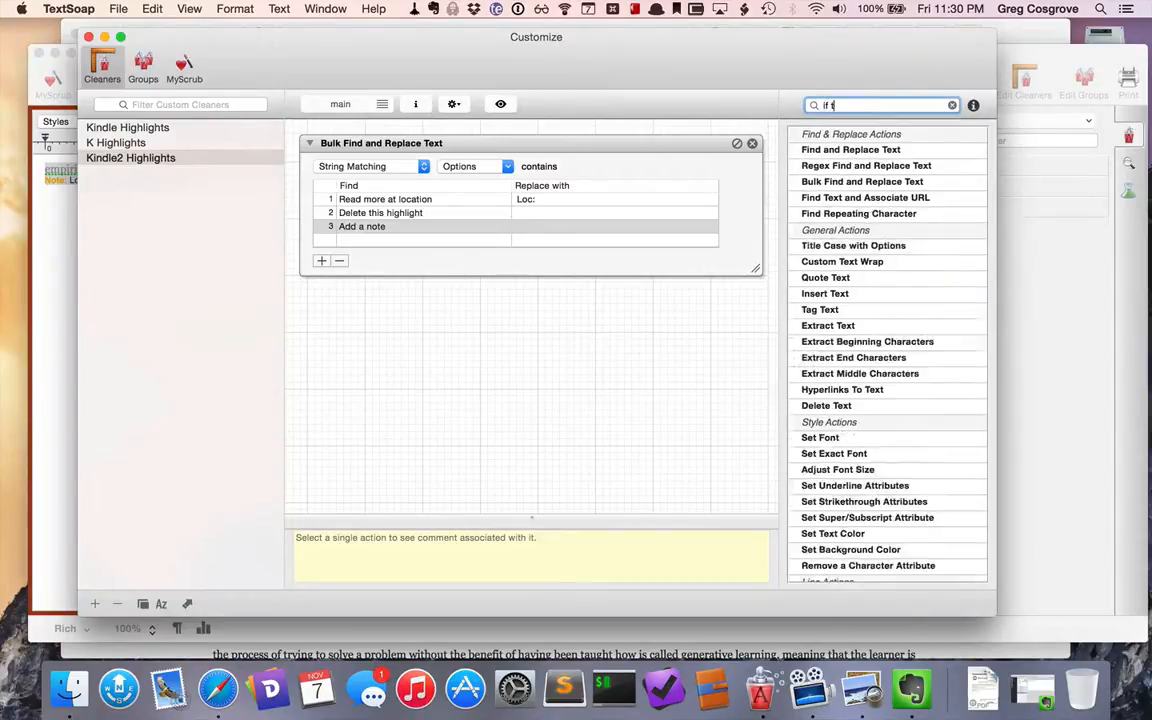
text(ext )
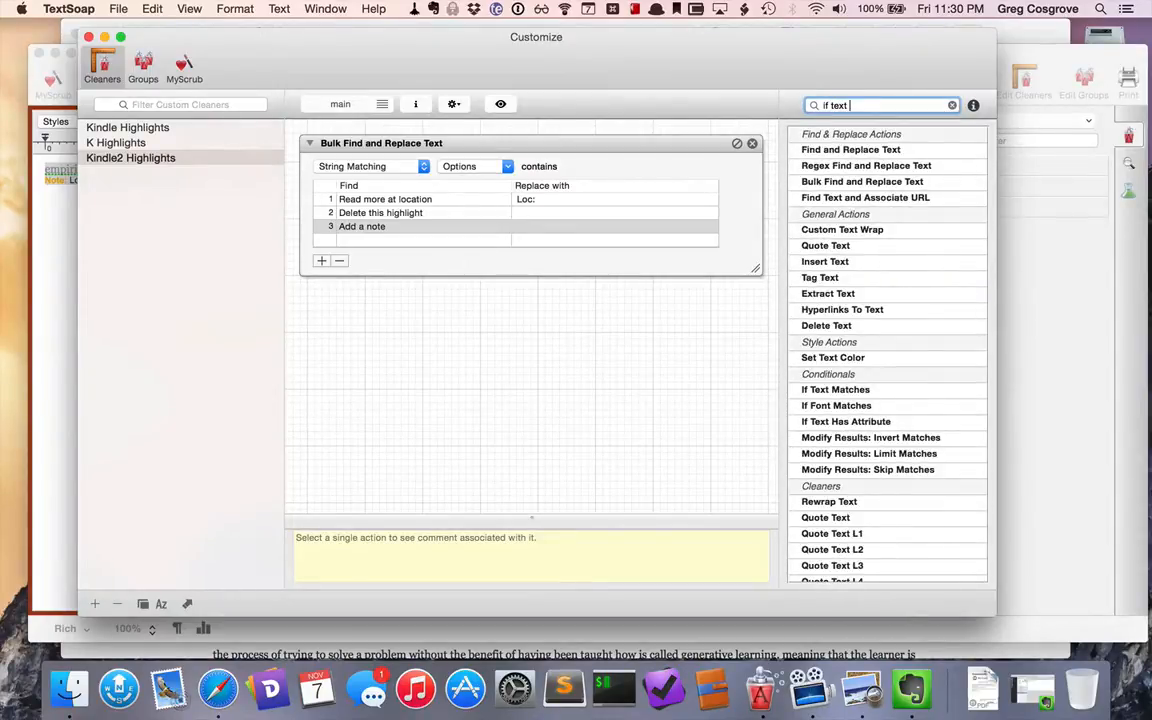
text(has at)
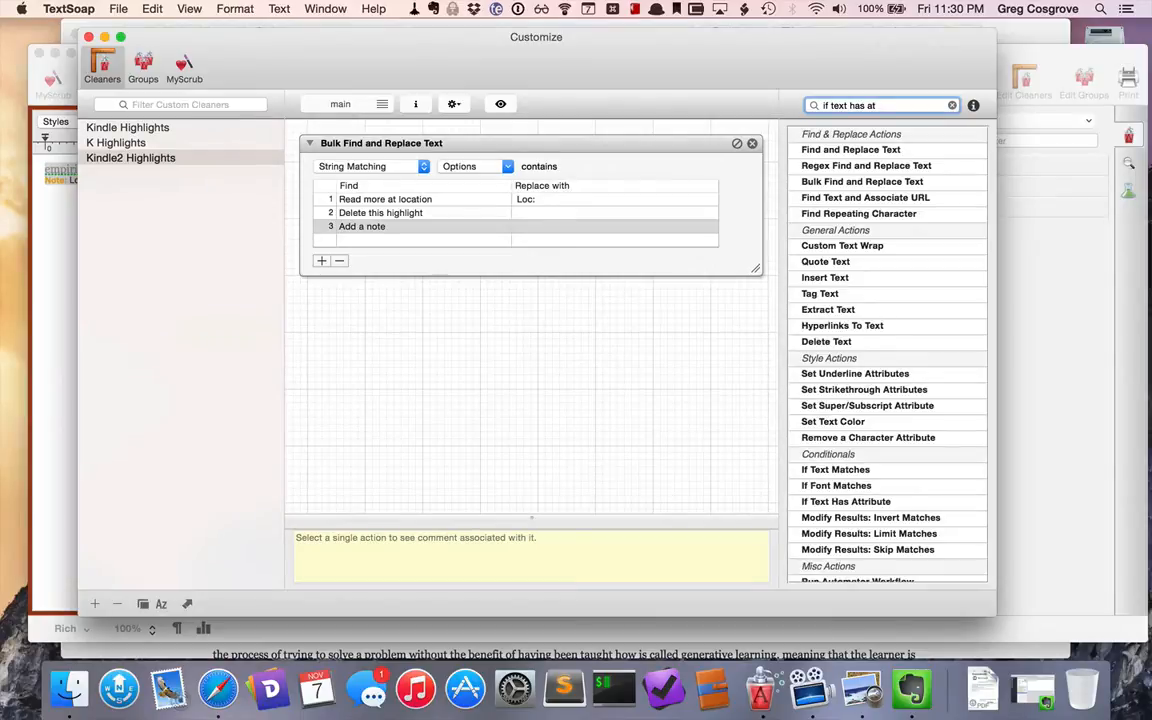
text(tribute)
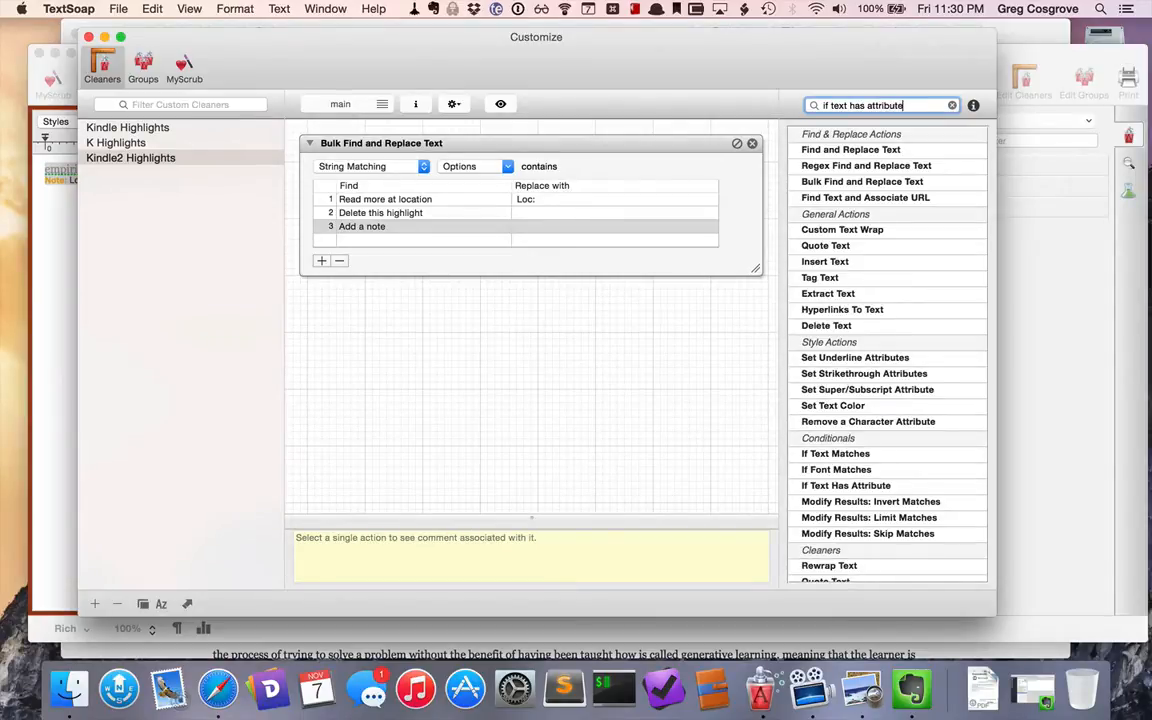
scroll(800, 356, down, 5)
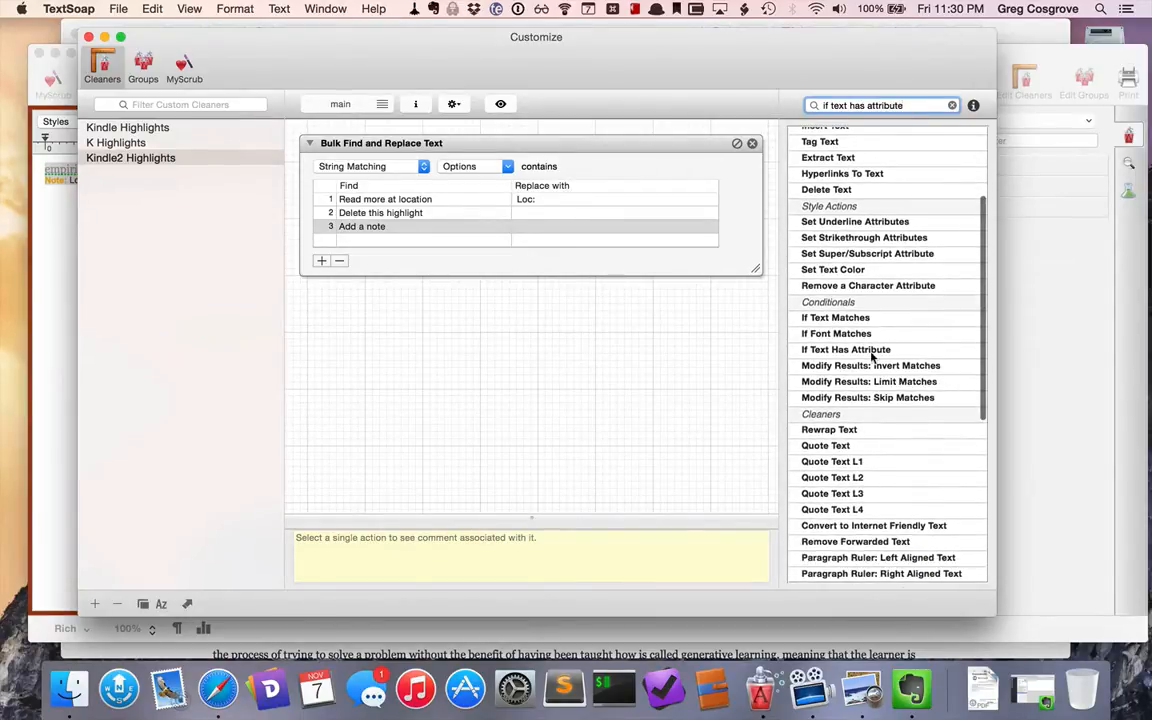
drag(872, 356, 482, 390)
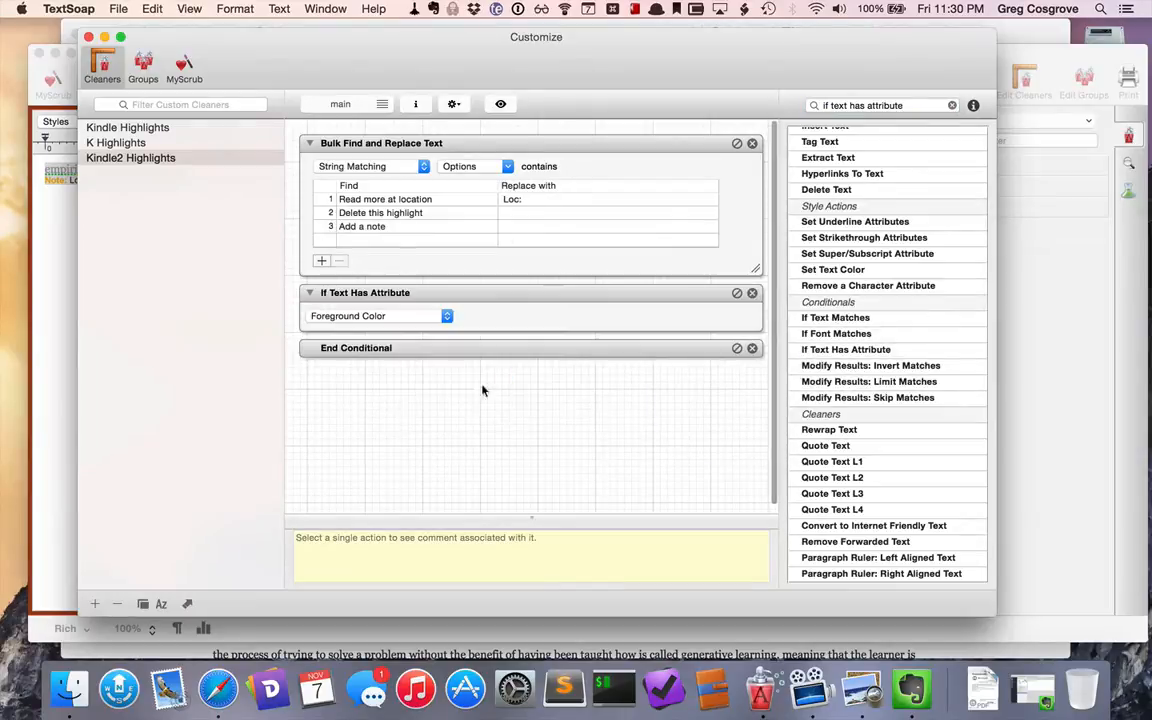
click(370, 315)
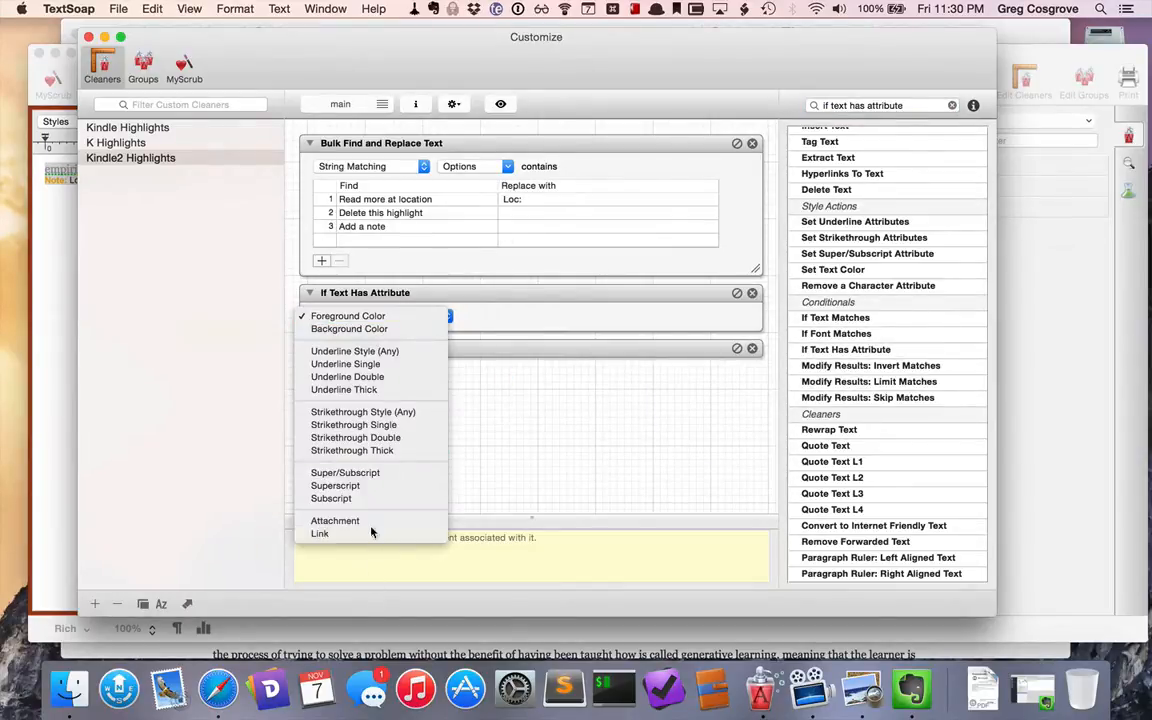
click(320, 533)
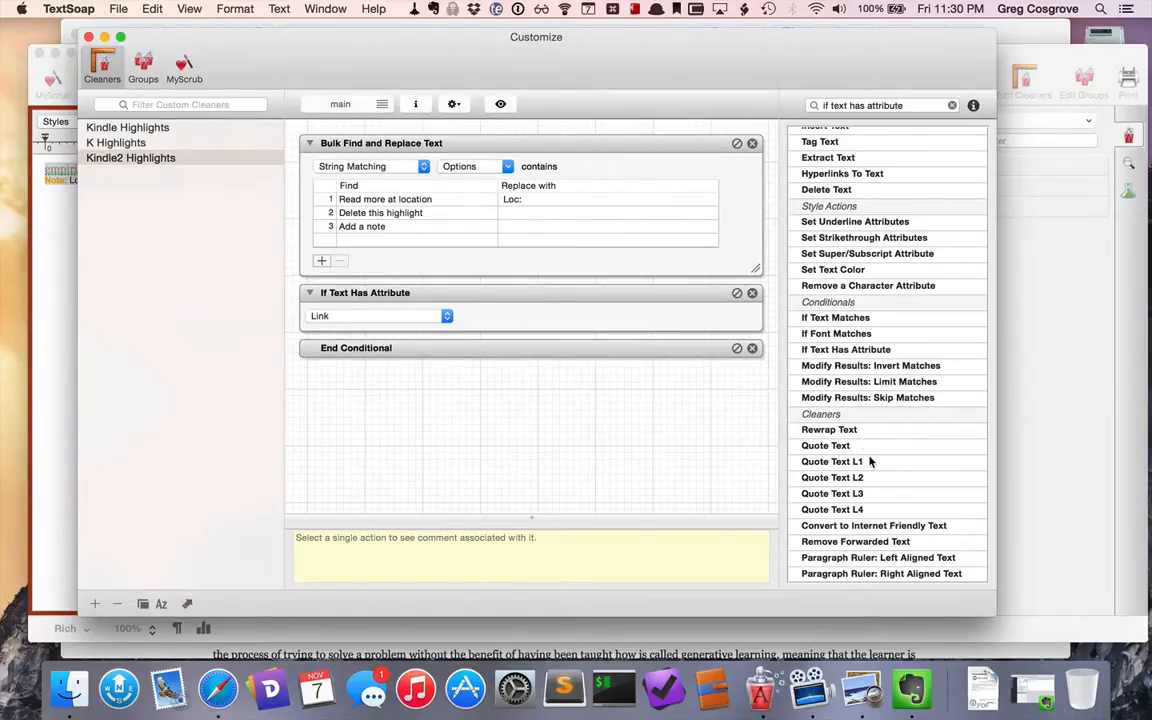
Add a Find and Replace Text action inside the link conditional that finds "Edit" and has an empty replacement.
scroll(828, 395, down, 5)
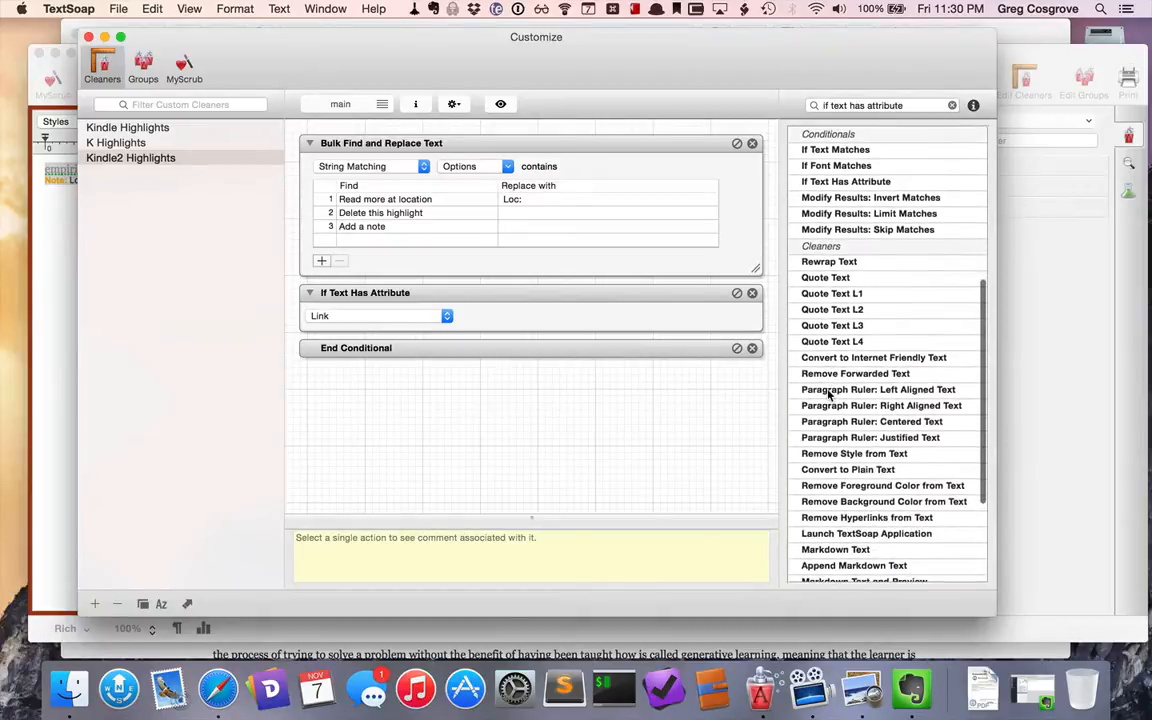
scroll(828, 395, up, 3)
scroll(828, 395, up, 4)
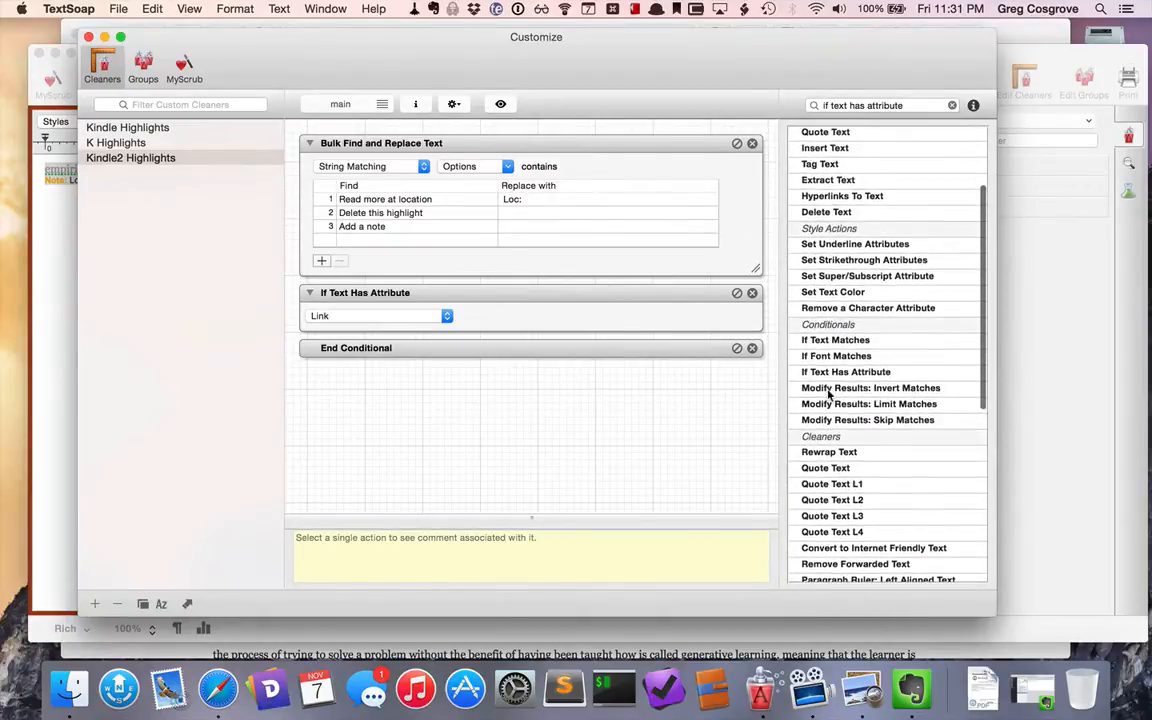
scroll(828, 395, up, 4)
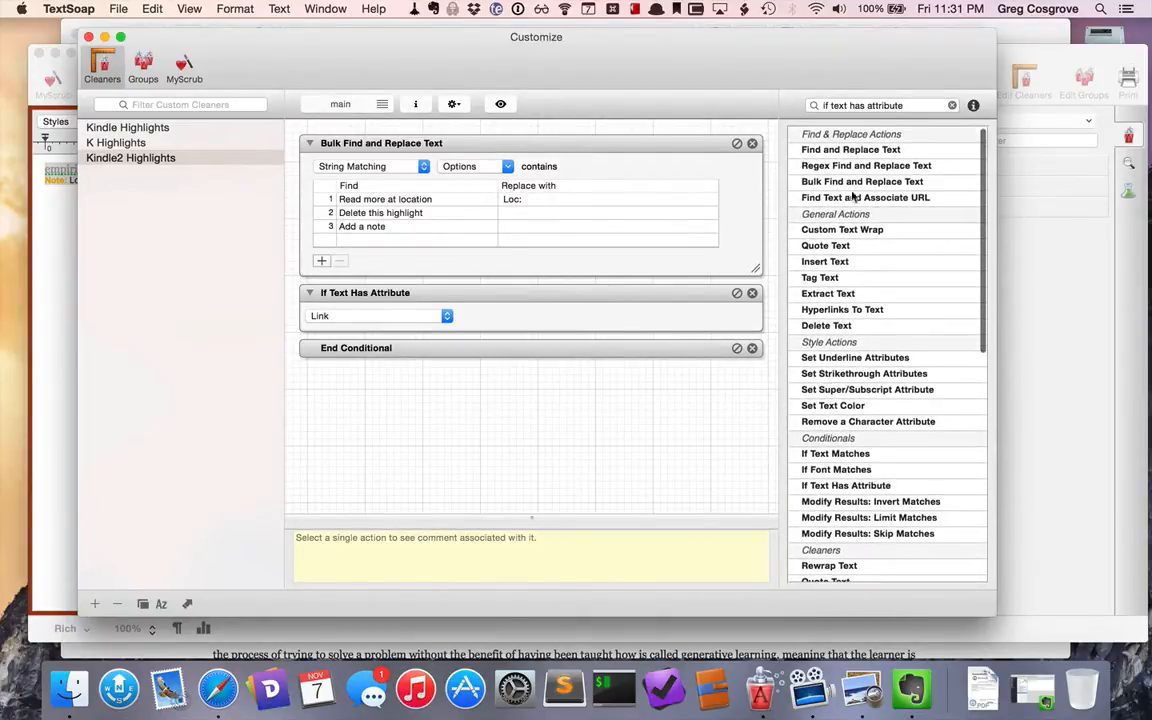
drag(849, 149, 620, 396)
click(410, 372)
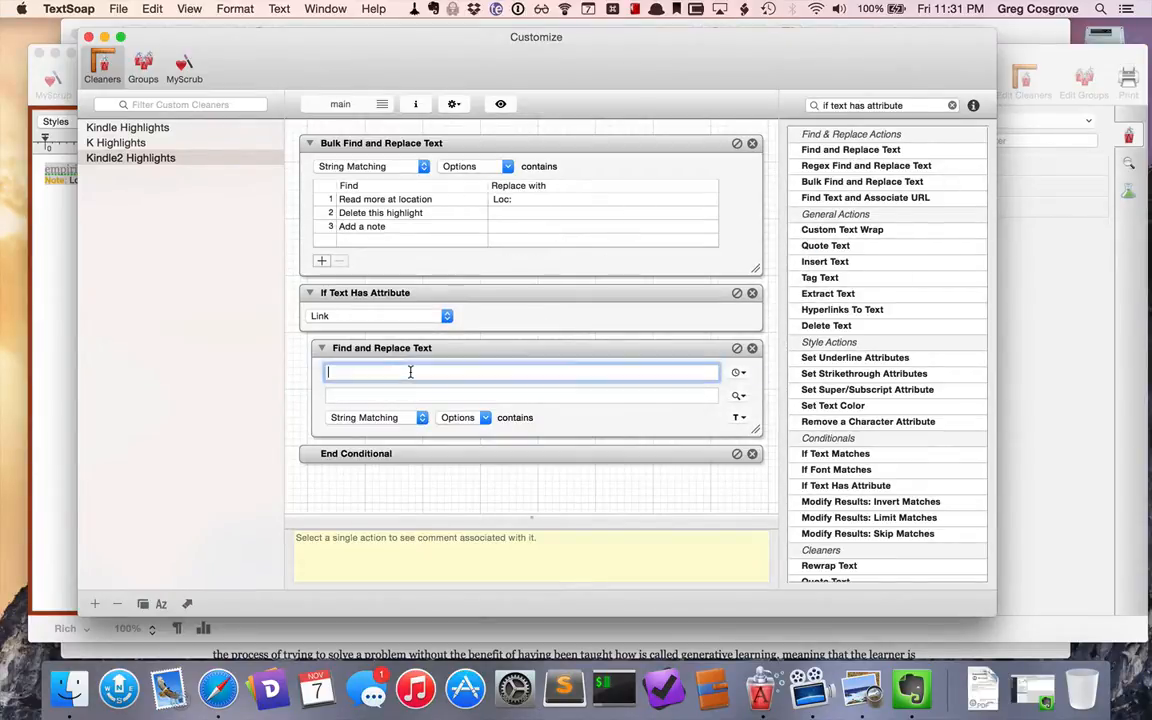
text(Edit)
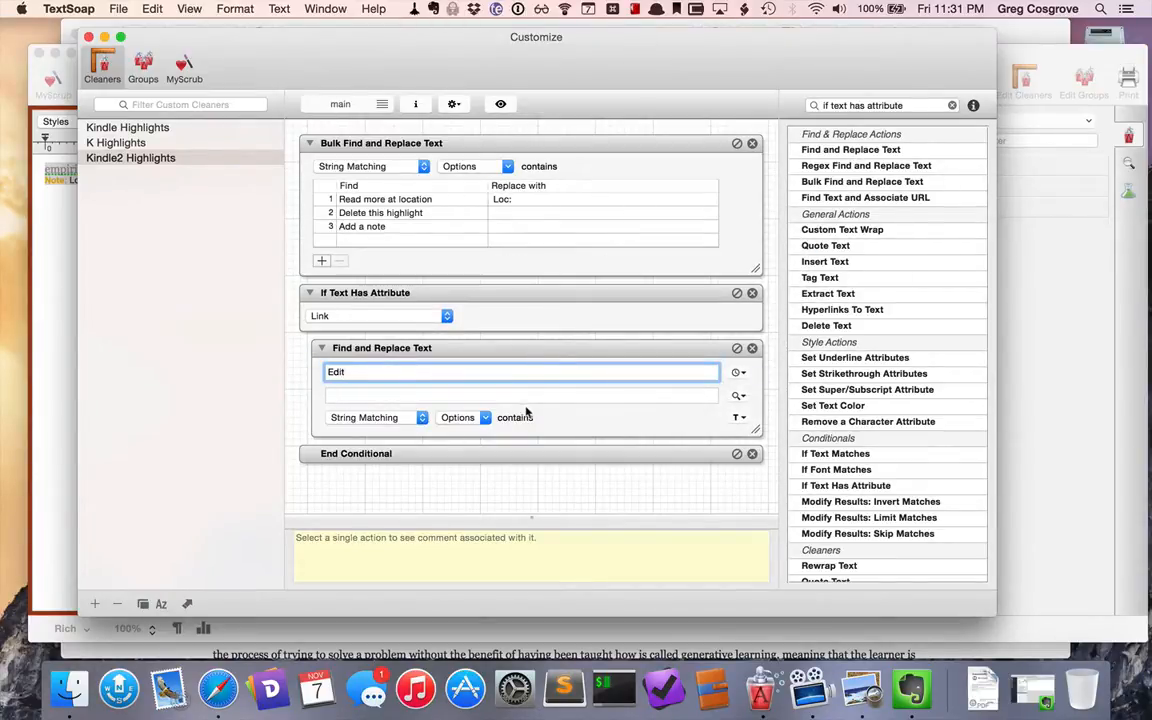
Review the "Edit" replacement's recent searches, matching types, matching options and special text characters without changing them.
click(738, 373)
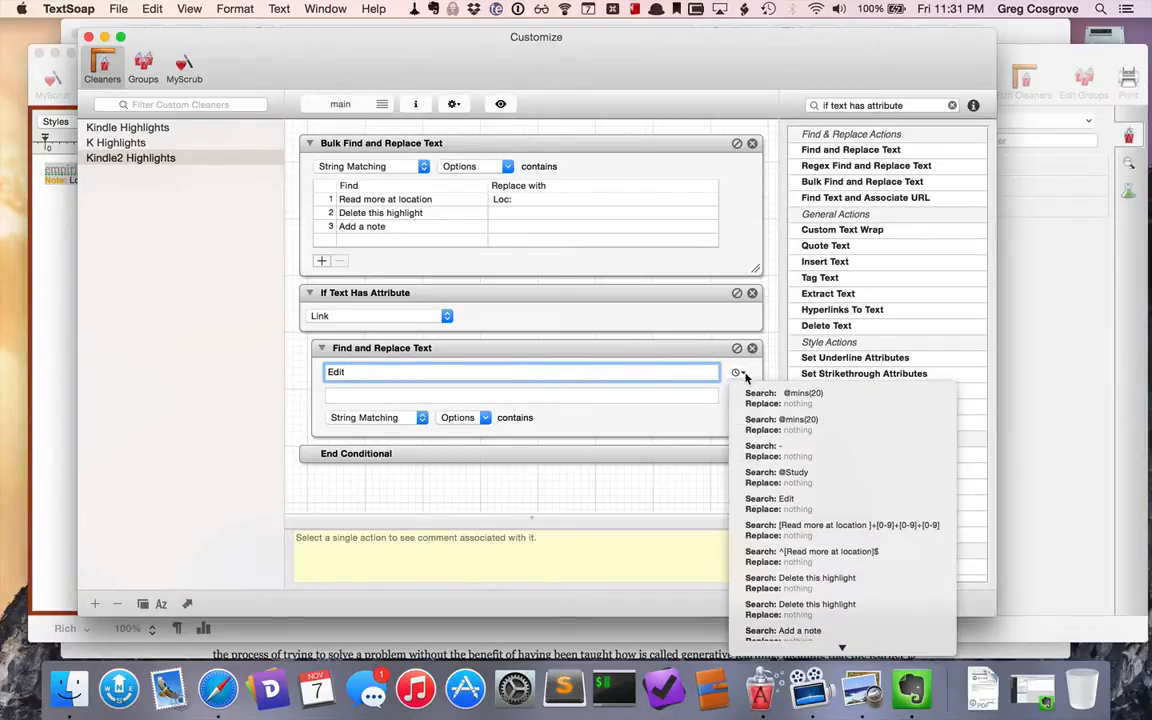
click(746, 377)
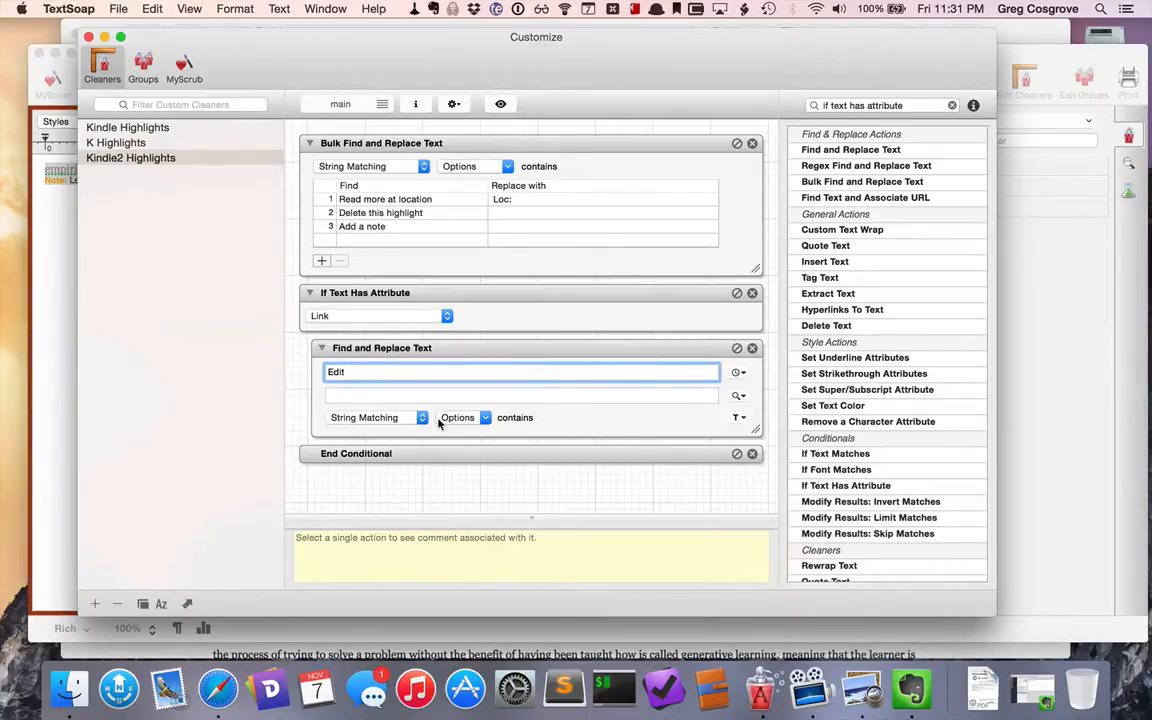
click(738, 396)
click(740, 396)
click(405, 418)
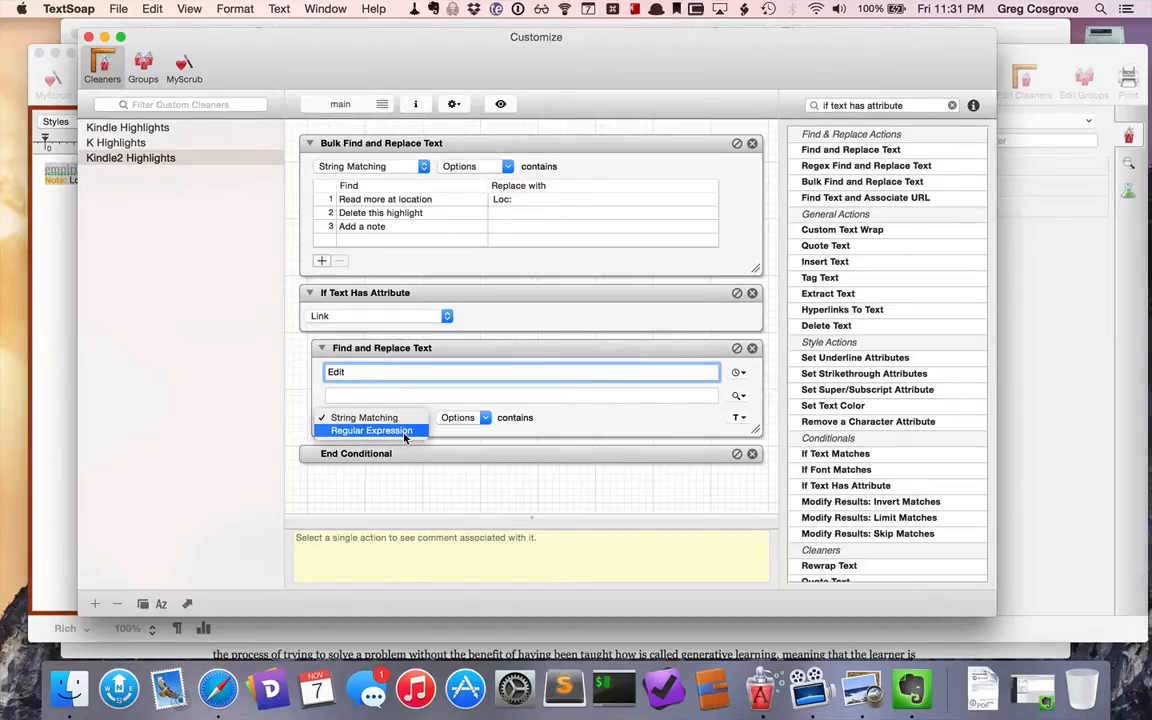
click(482, 431)
click(484, 420)
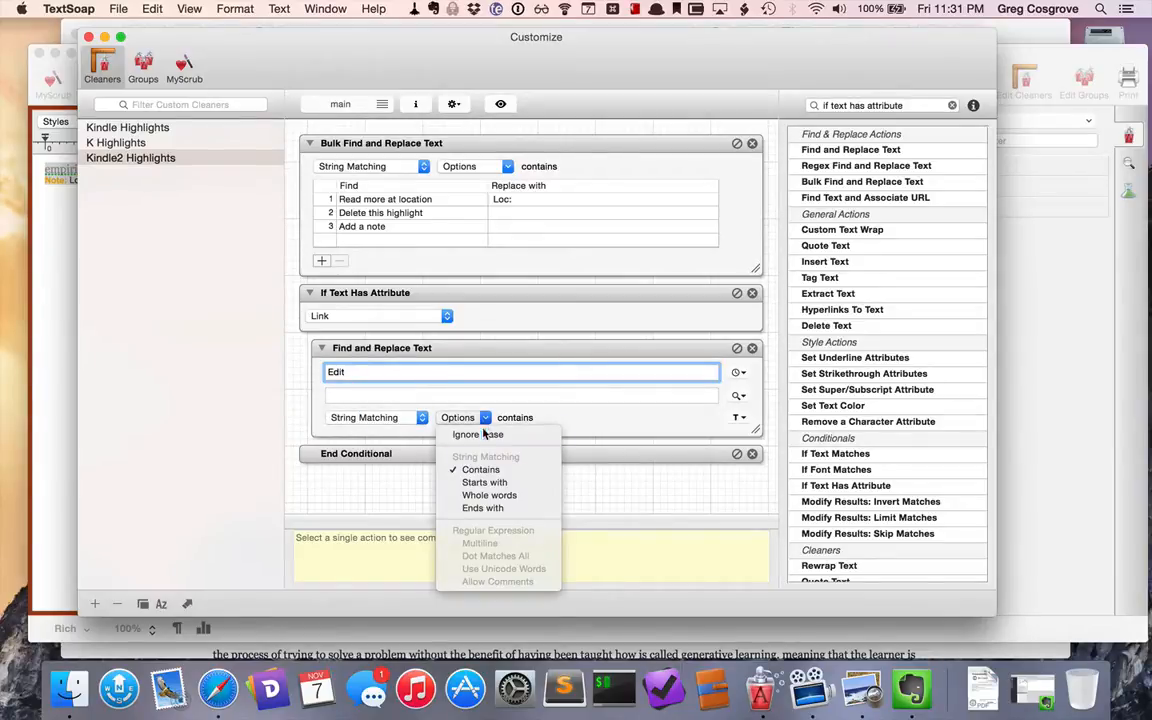
click(539, 410)
click(740, 418)
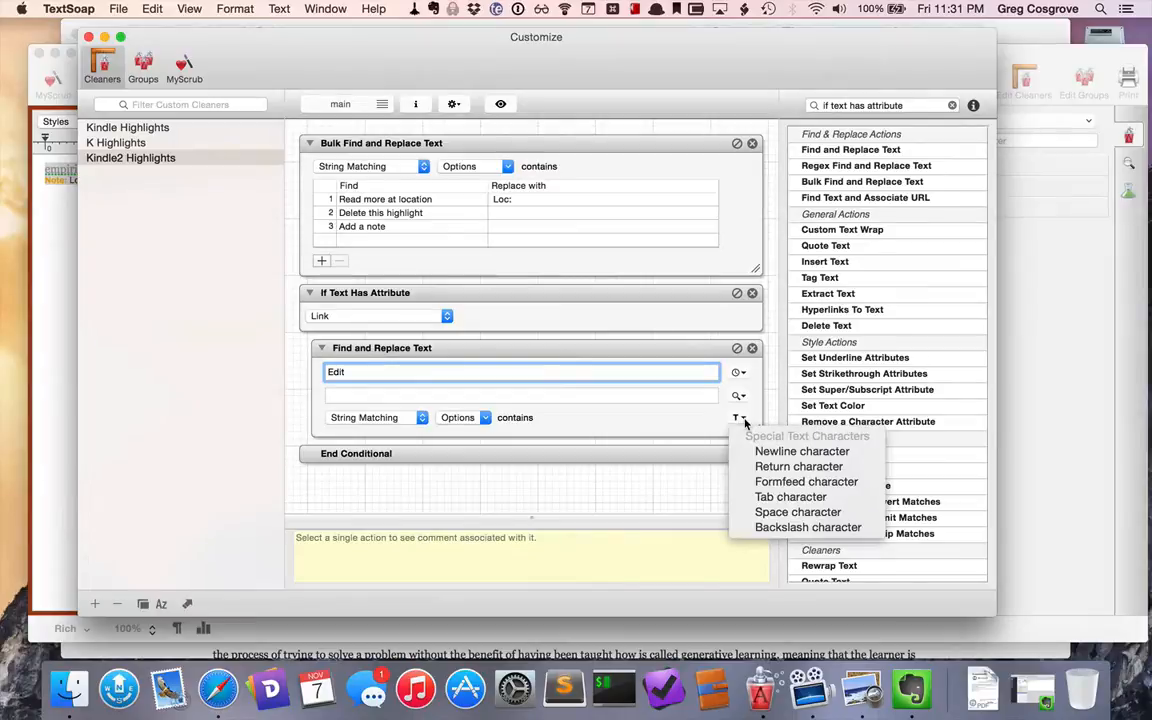
click(650, 408)
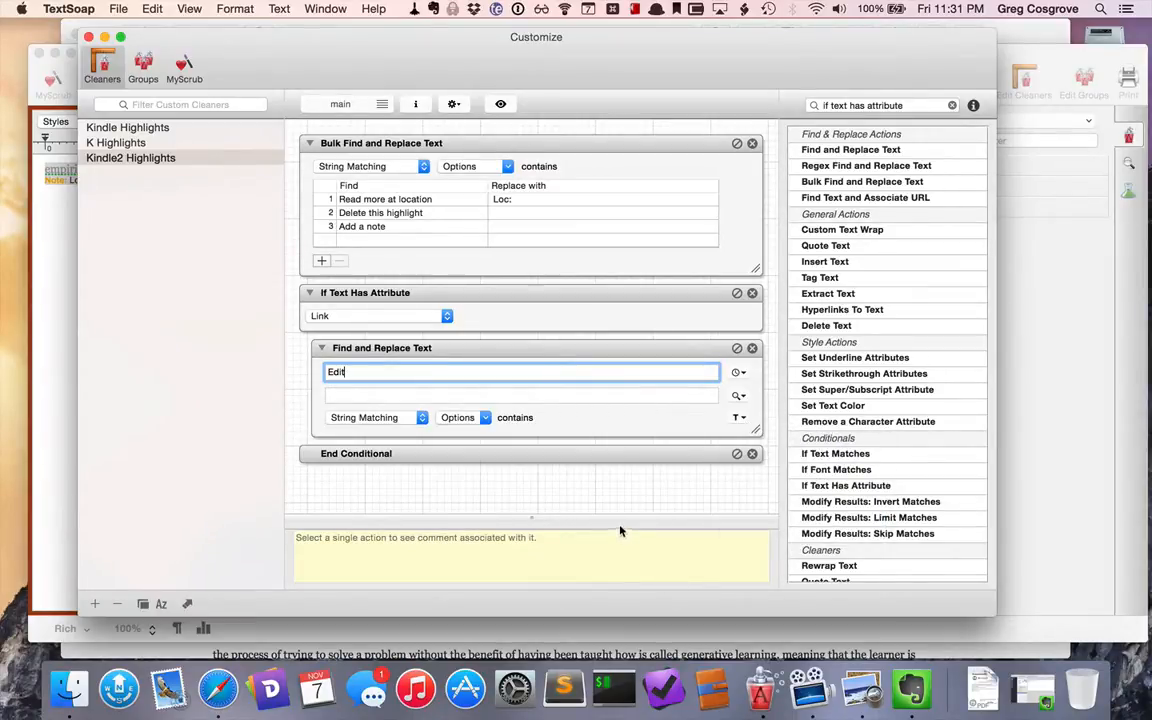
text(Edit)
click(740, 418)
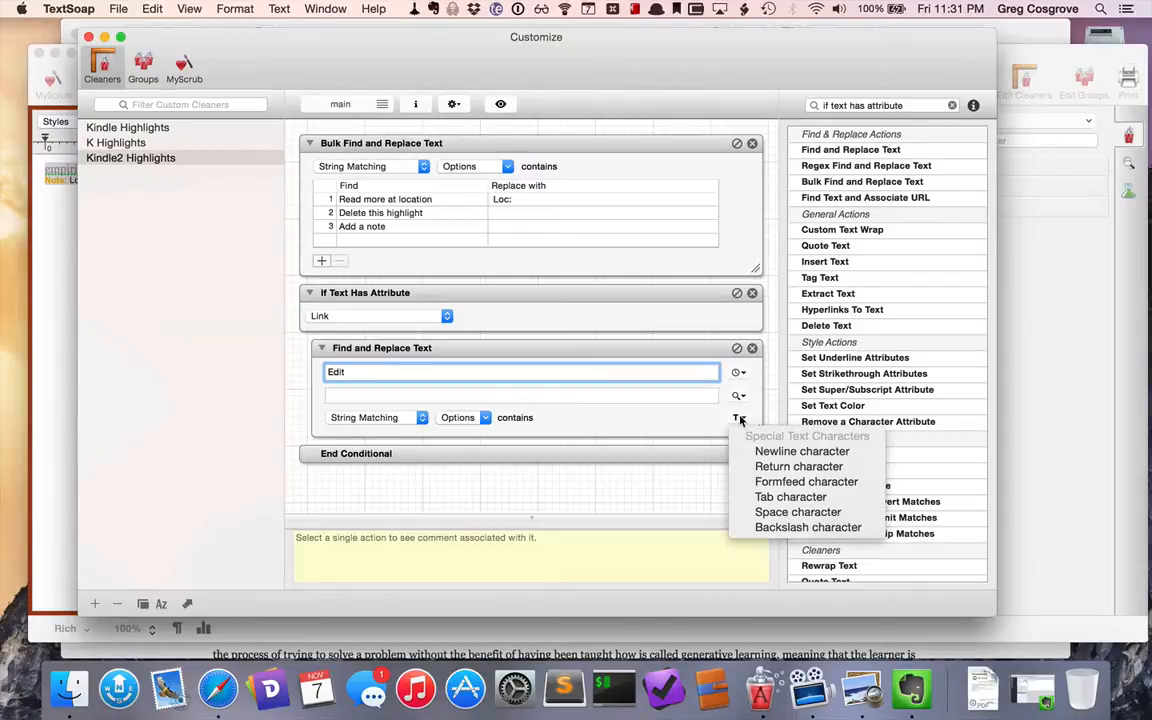
click(740, 420)
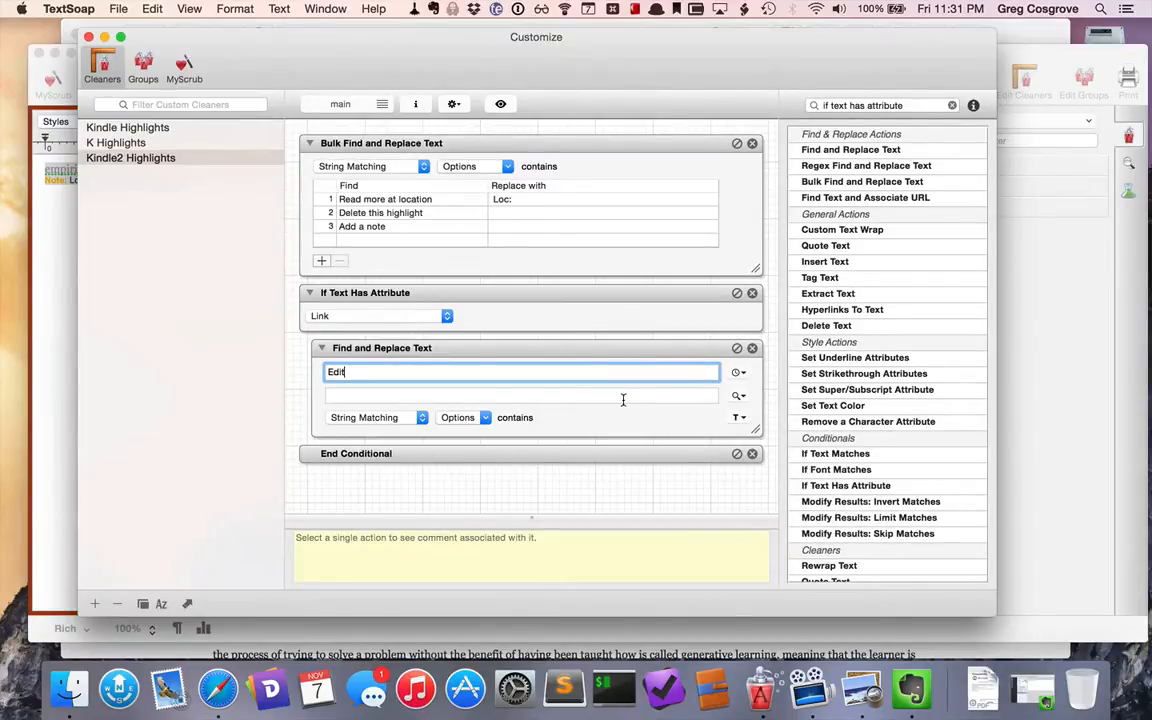
Clear the action filter and add the Remove Extra Spaces cleaner after the end of the link conditional.
scroll(597, 432, down, 3)
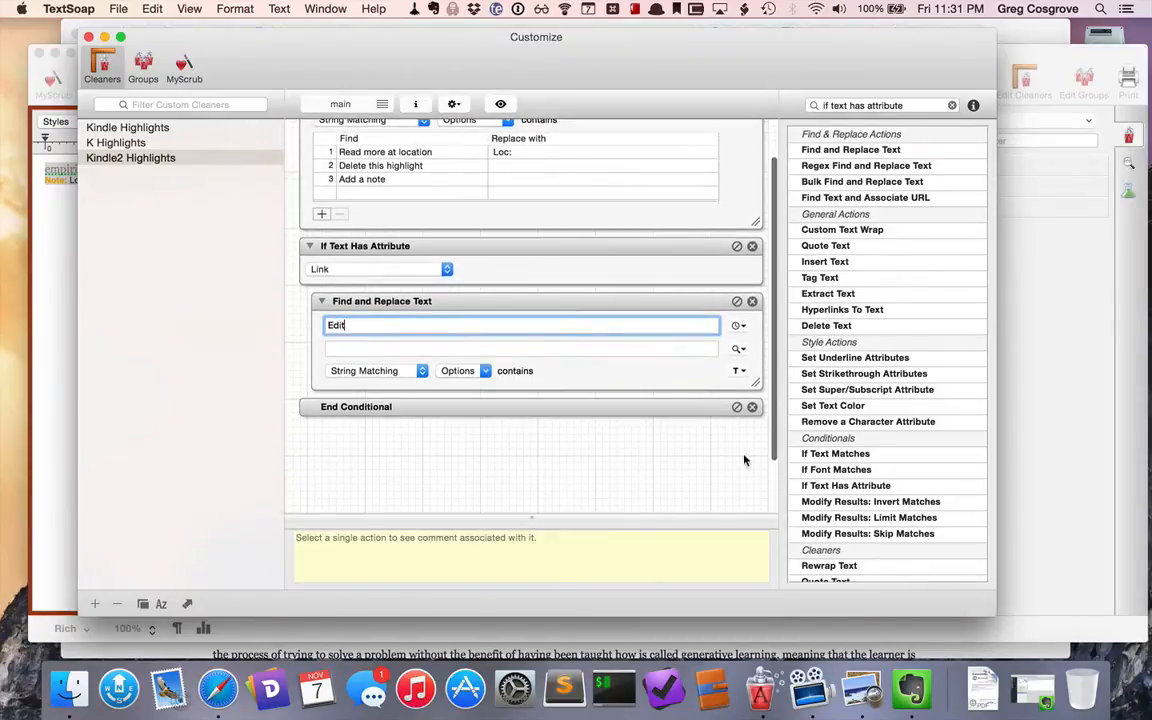
scroll(817, 401, down, 5)
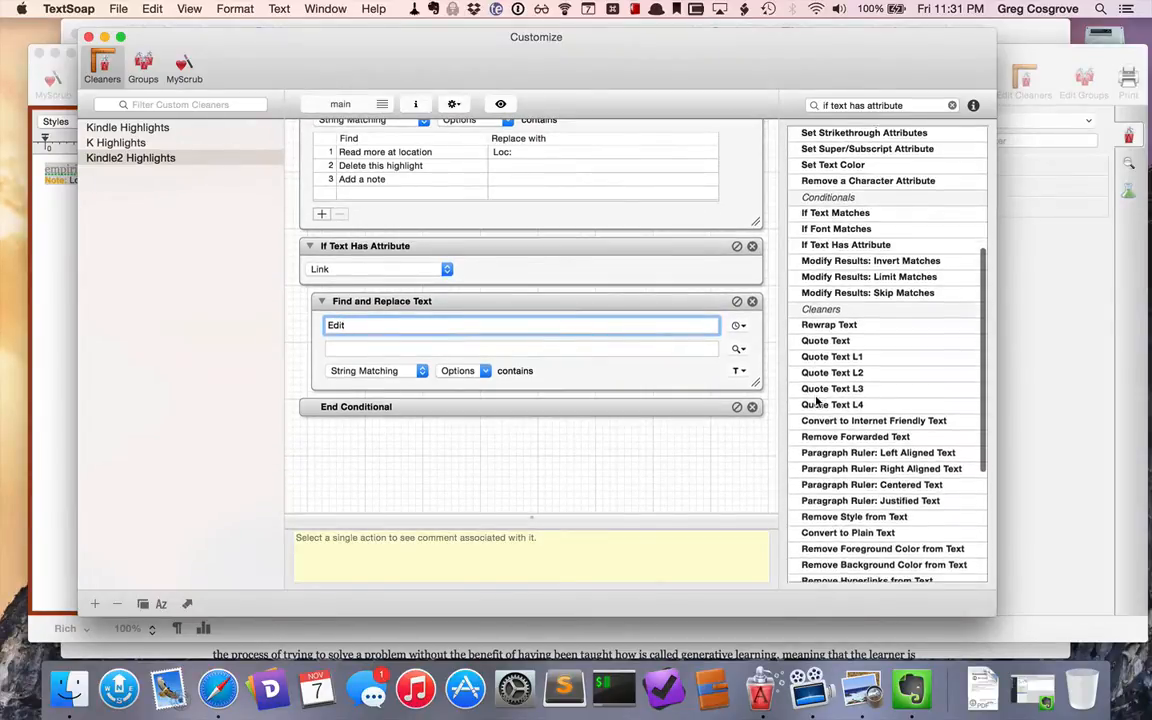
scroll(817, 401, down, 3)
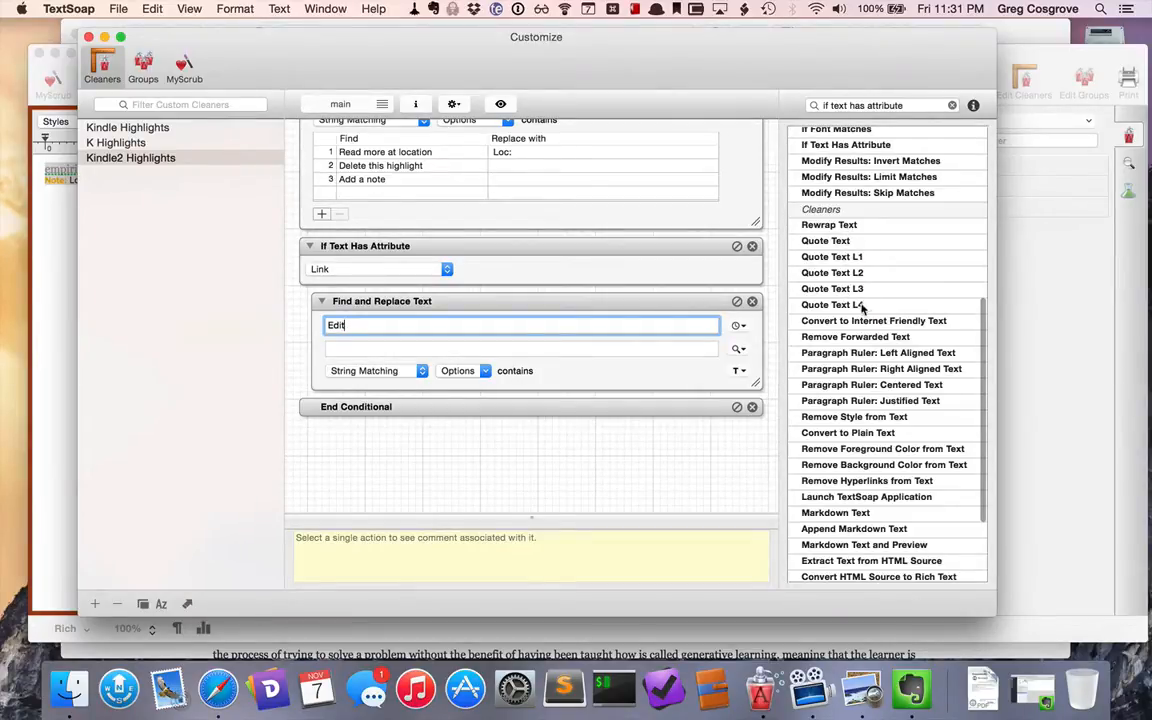
scroll(862, 312, down, 2)
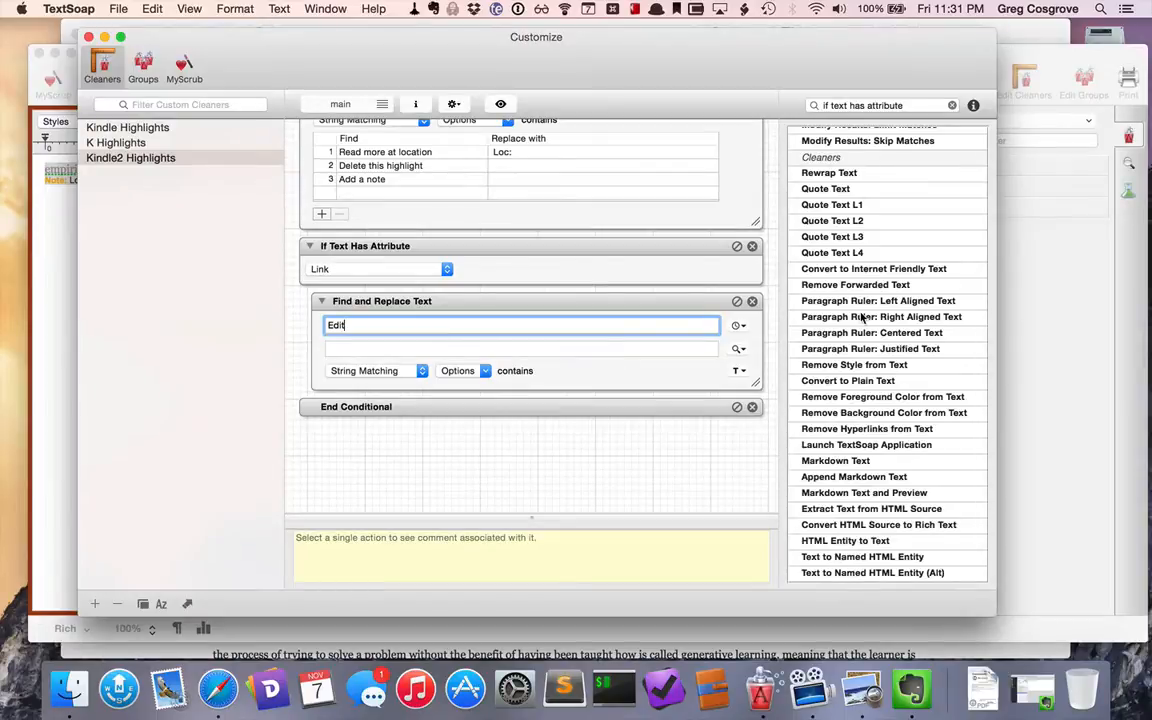
scroll(862, 300, down, 2)
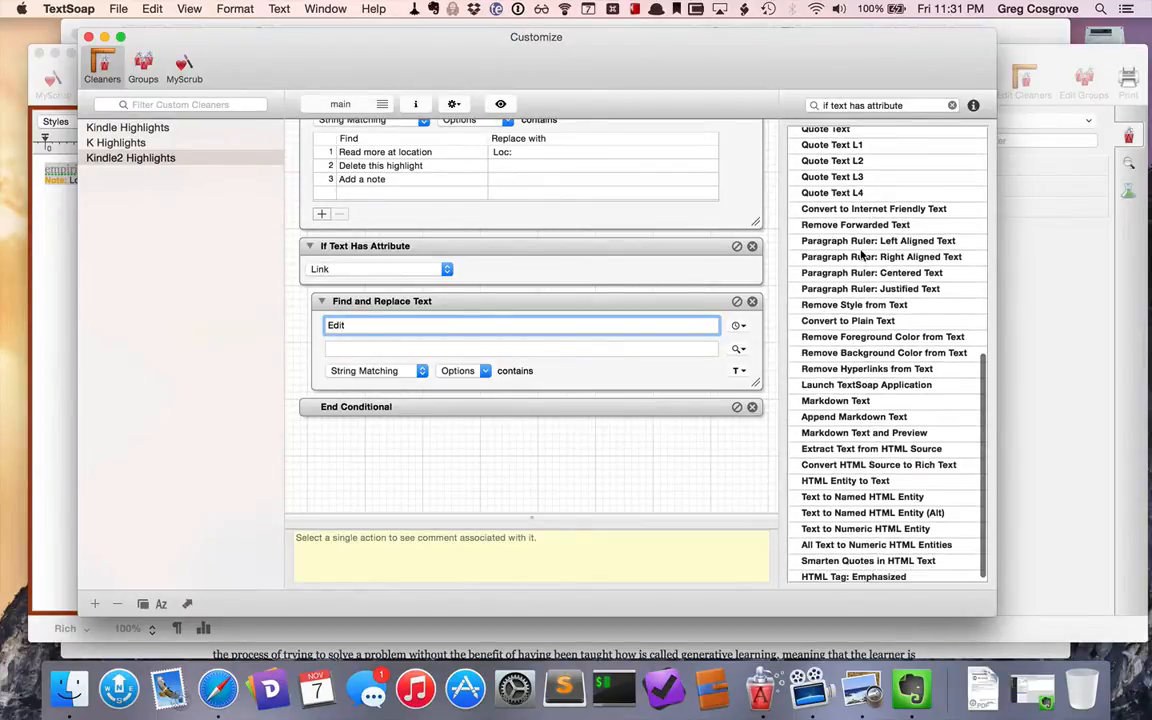
scroll(862, 255, down, 1)
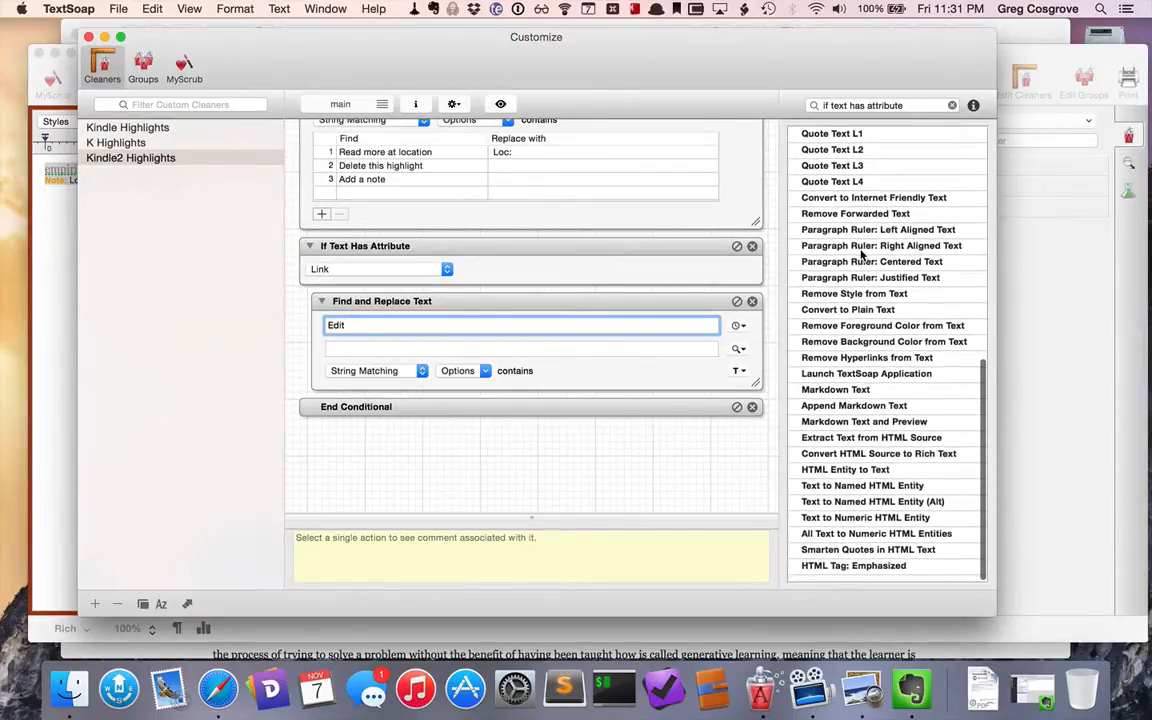
scroll(862, 255, up, 15)
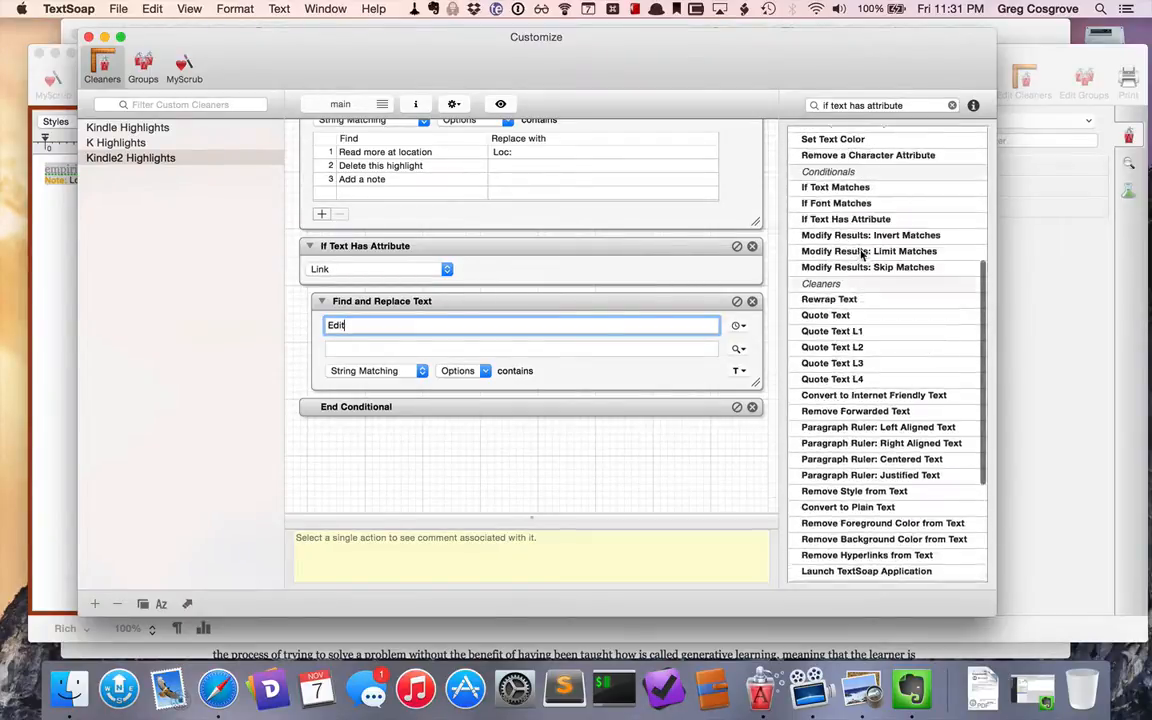
click(953, 105)
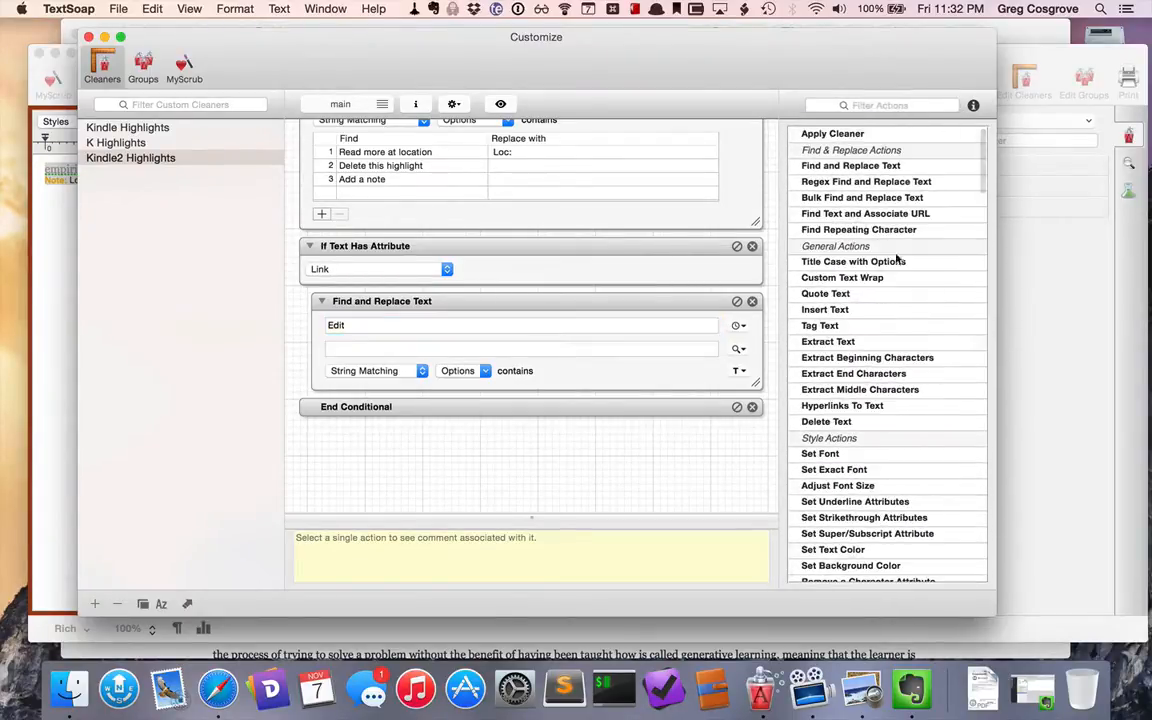
scroll(851, 408, down, 20)
scroll(851, 408, up, 20)
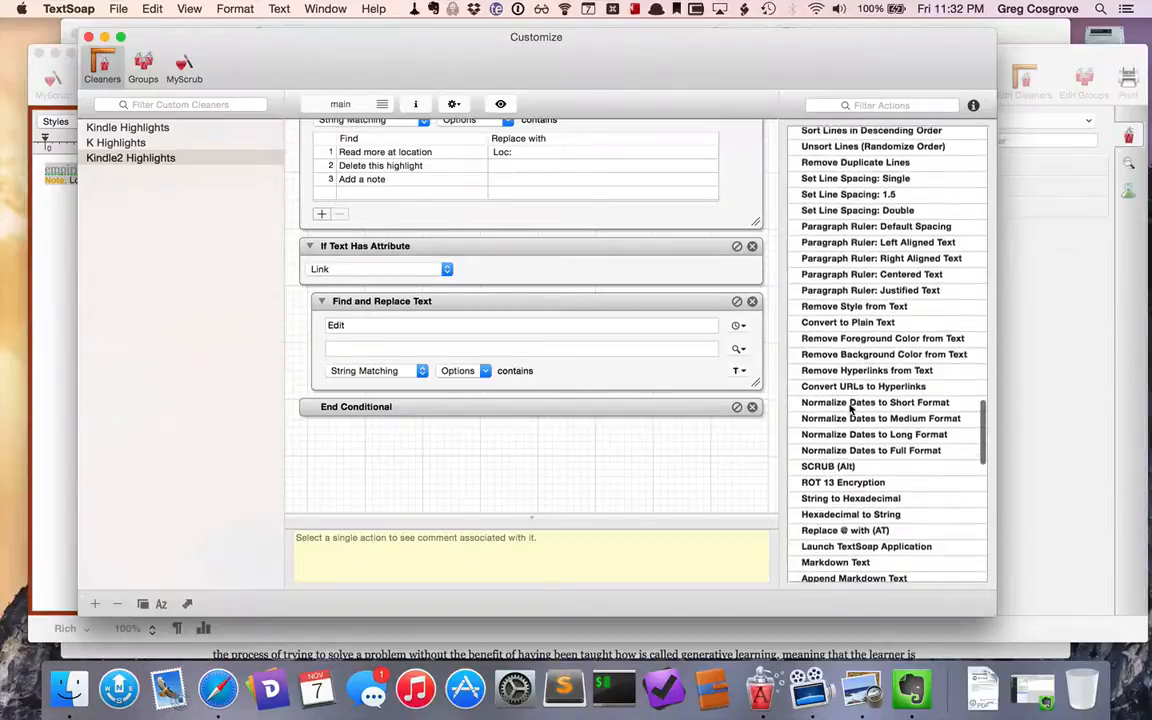
scroll(851, 408, up, 15)
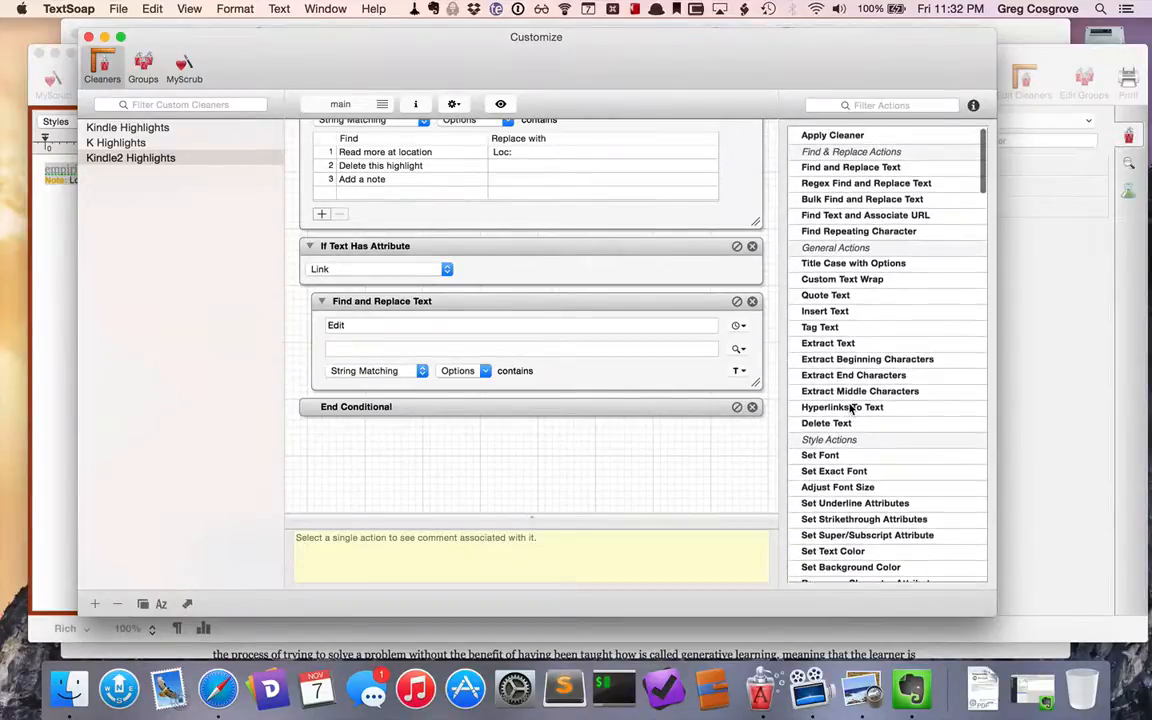
scroll(851, 408, down, 10)
scroll(851, 408, down, 10)
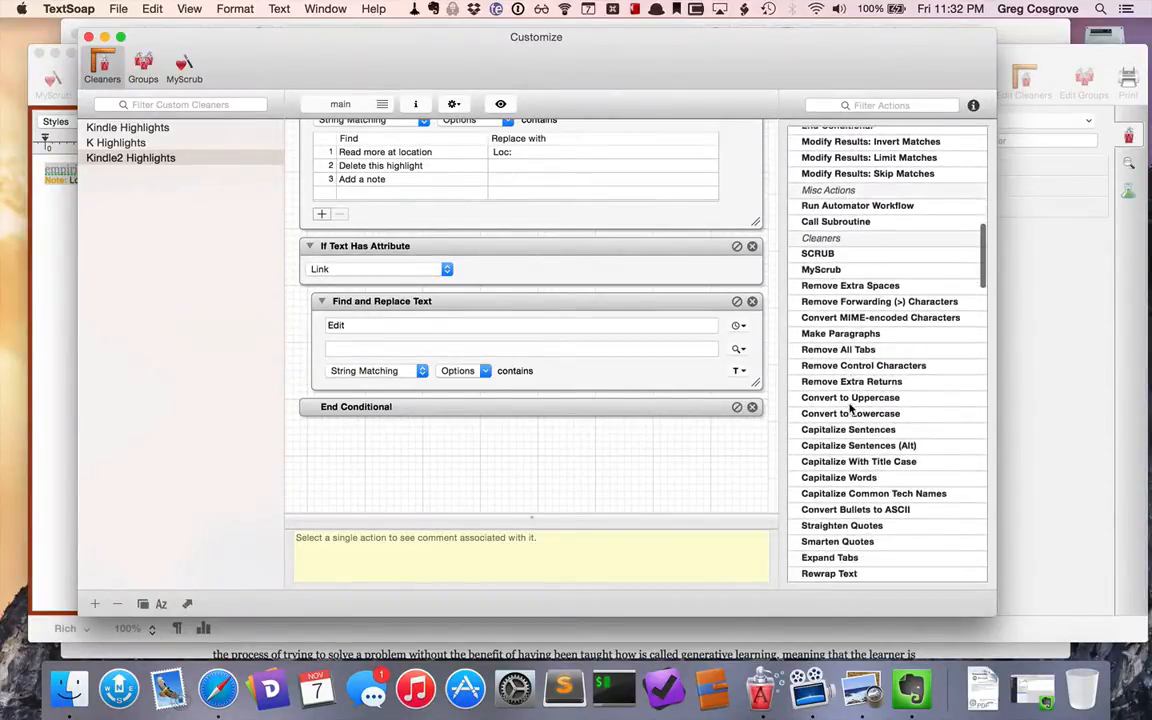
drag(837, 225, 615, 433)
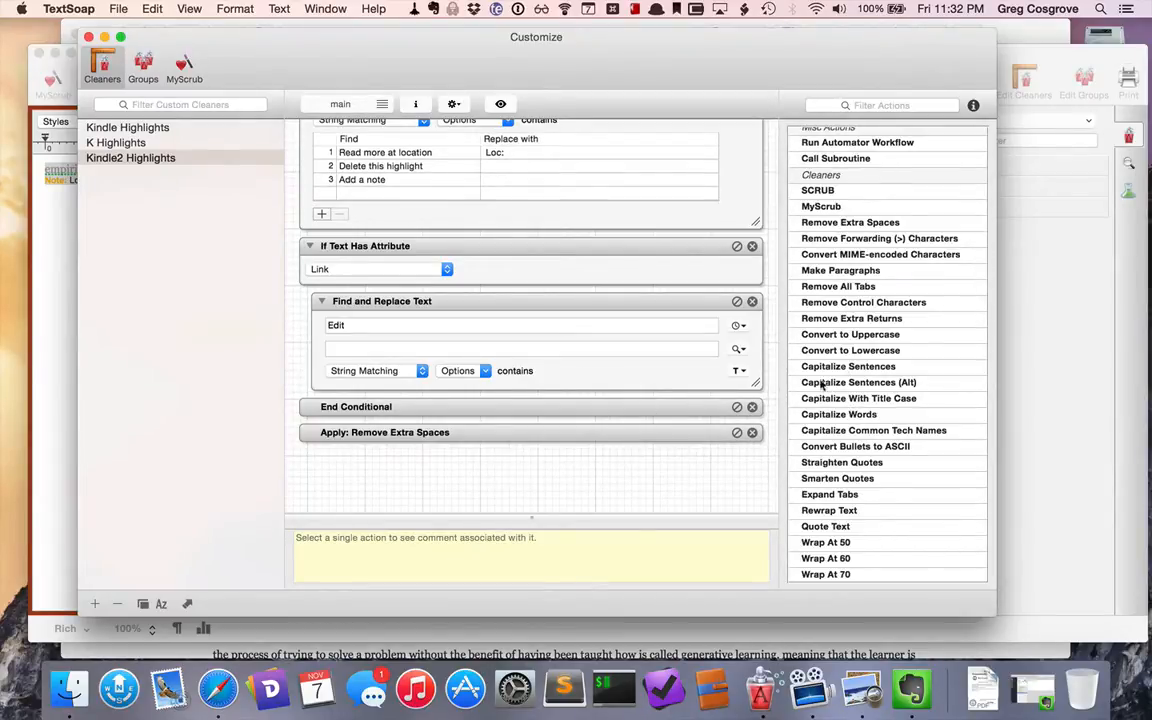
scroll(851, 381, down, 1)
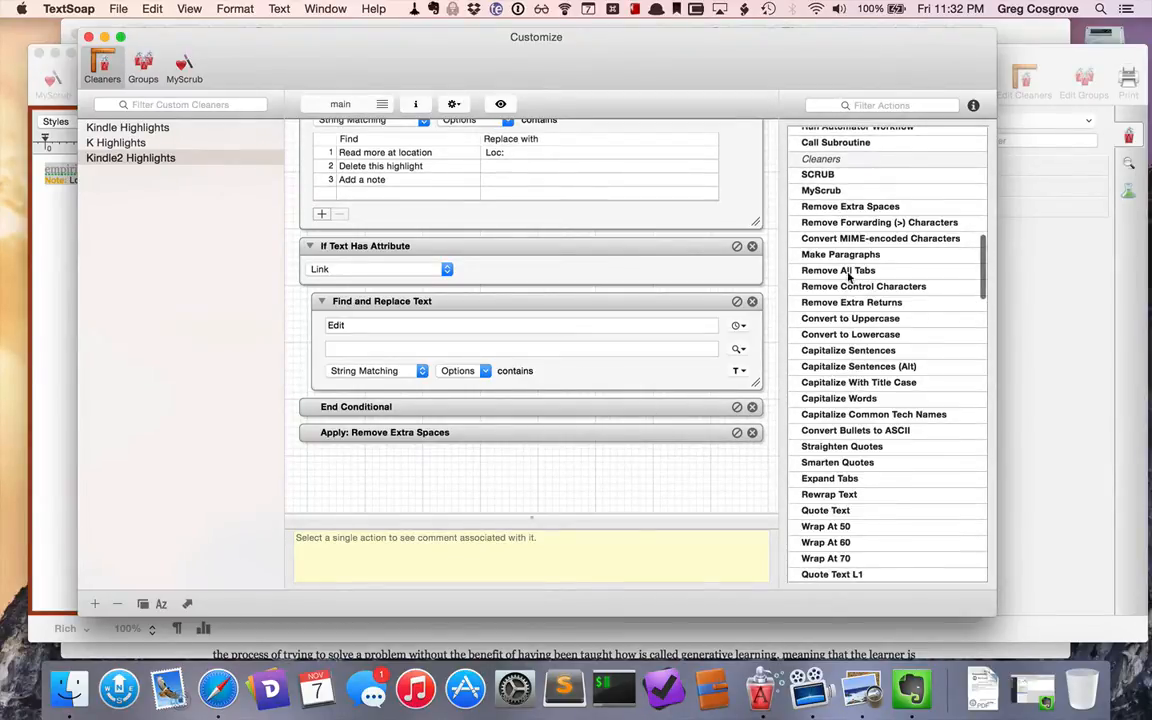
Add the Remove All Tabs cleaner after Remove Extra Spaces.
drag(849, 276, 640, 462)
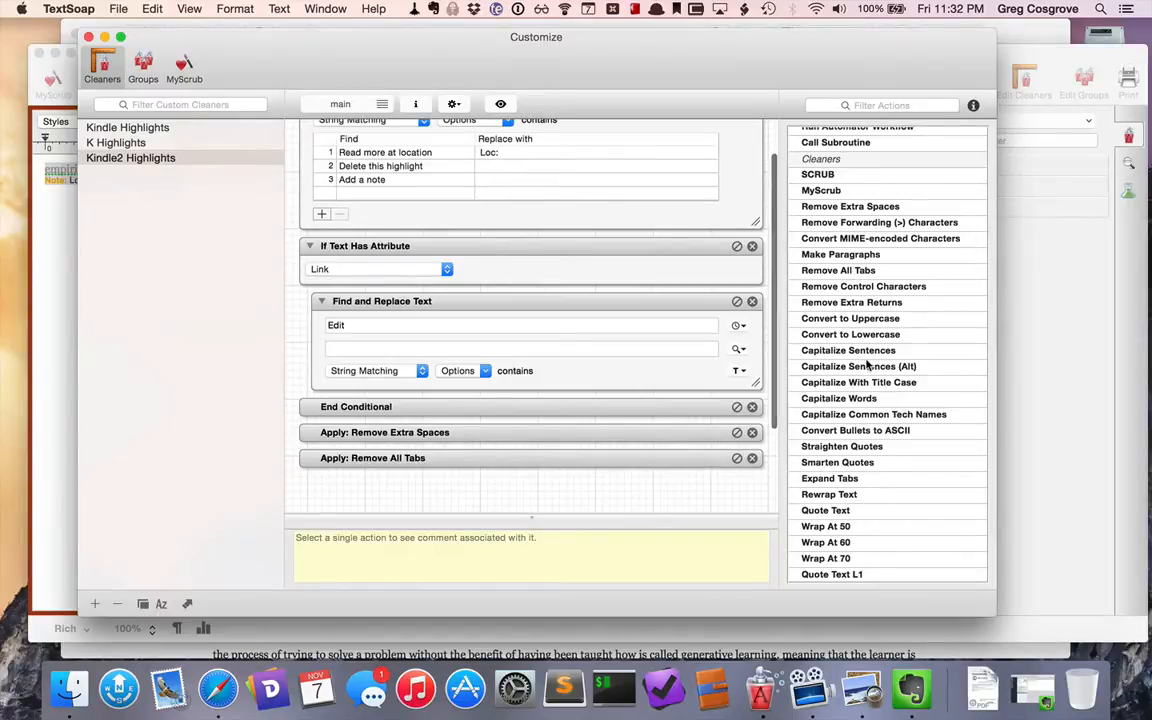
Add the Three periods to Ellipsis and 2 Hyphens to Em Dash cleaners after Remove All Tabs.
scroll(851, 333, down, 5)
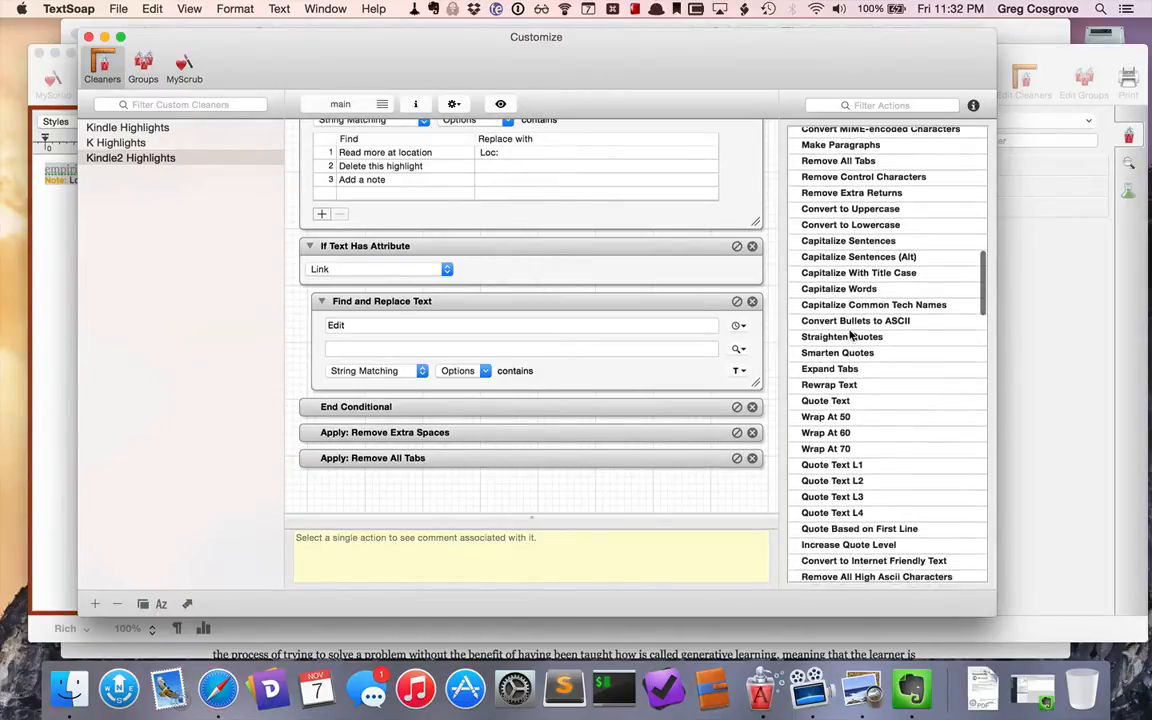
scroll(851, 337, down, 10)
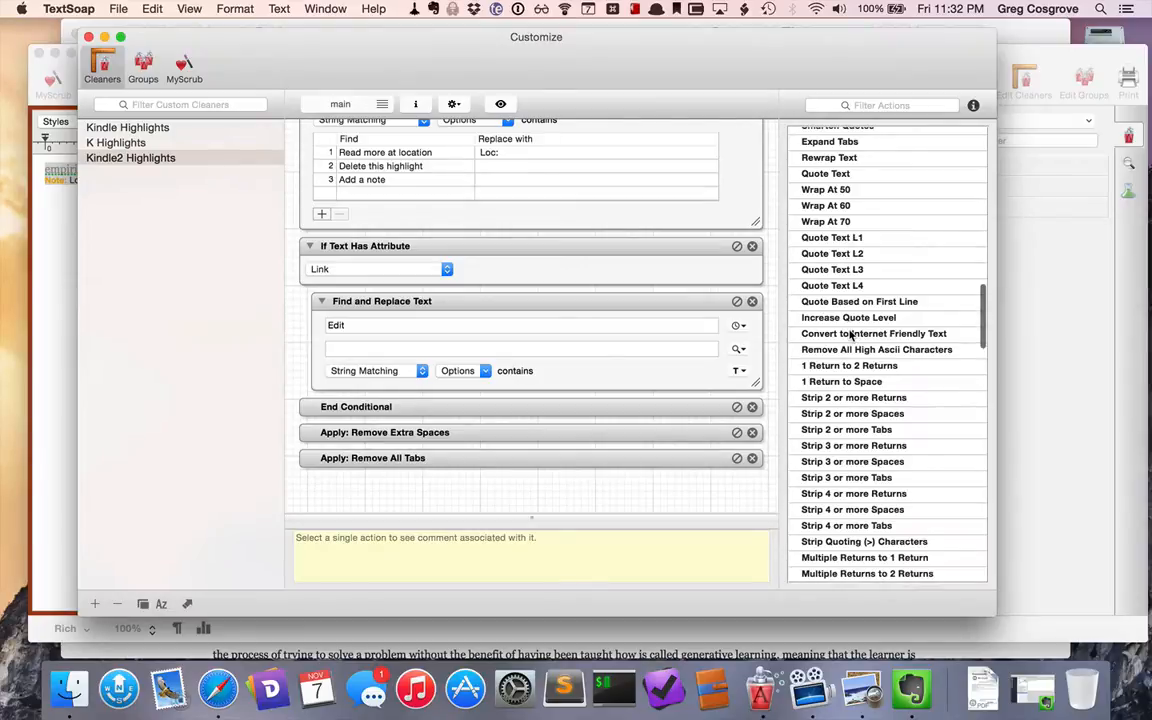
scroll(851, 335, down, 12)
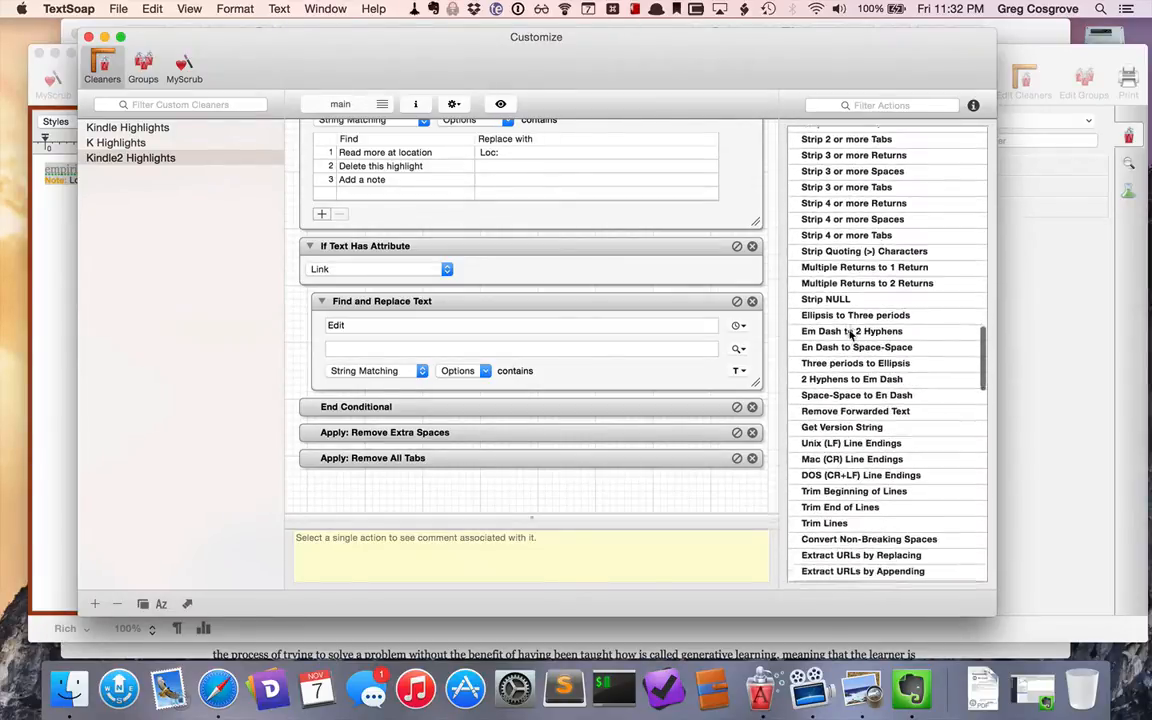
scroll(851, 335, down, 1)
drag(857, 311, 576, 414)
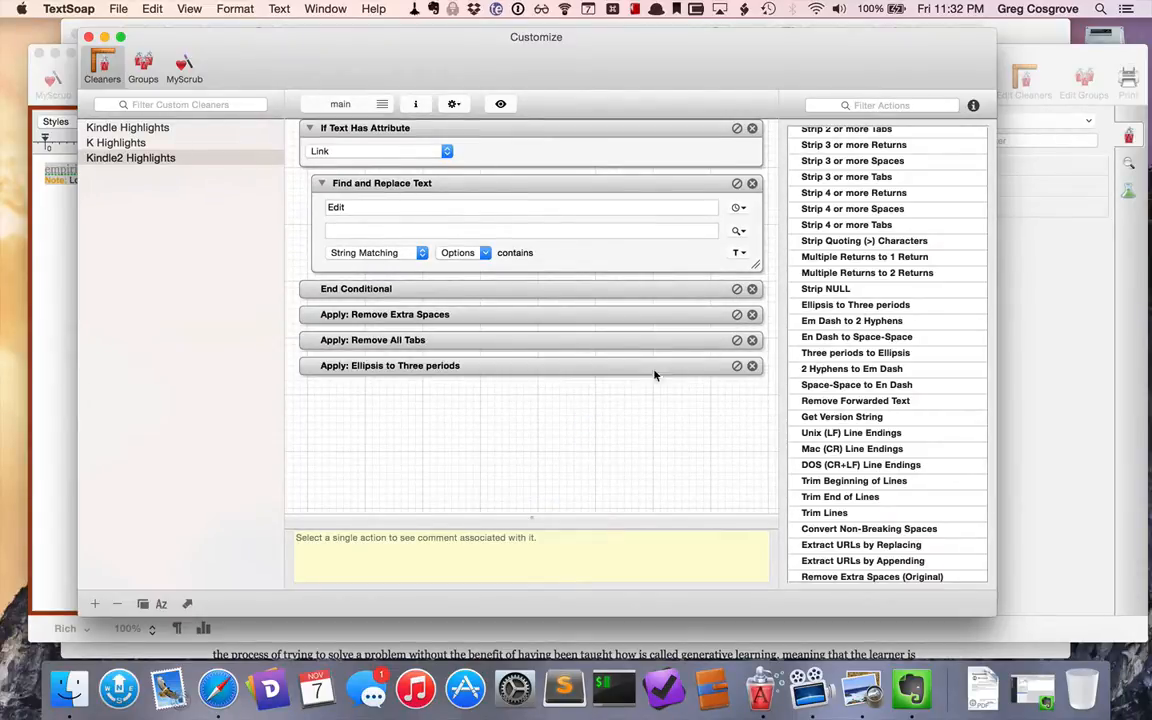
click(752, 366)
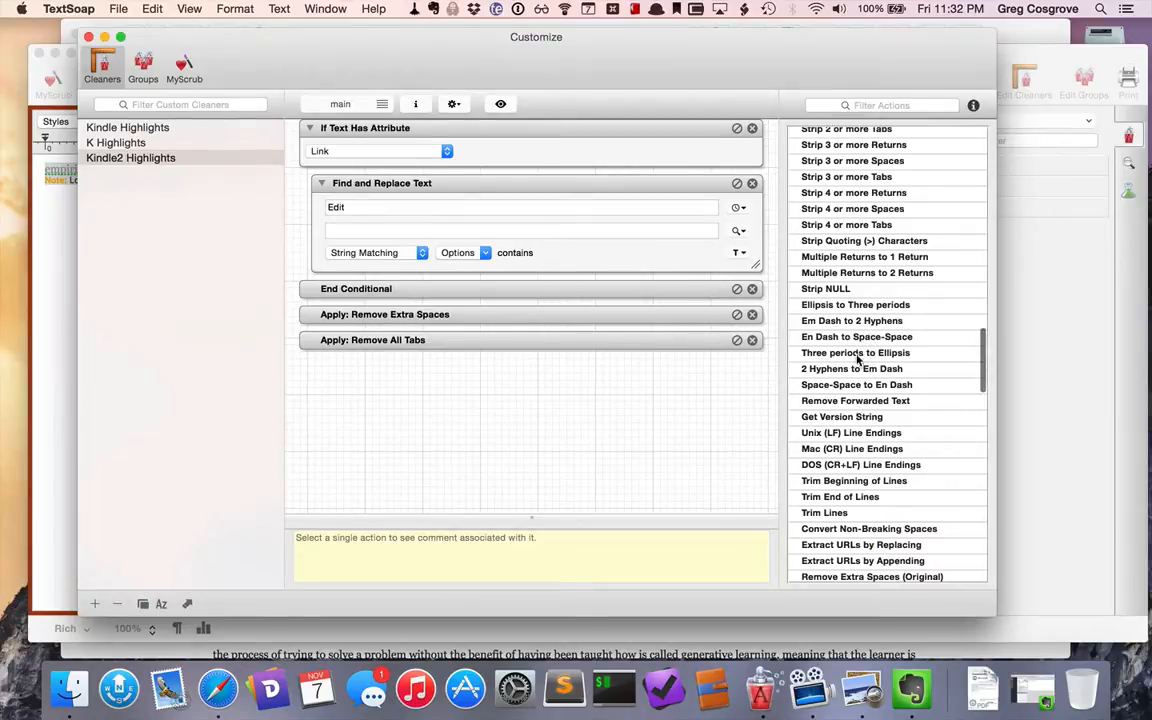
drag(808, 384, 592, 433)
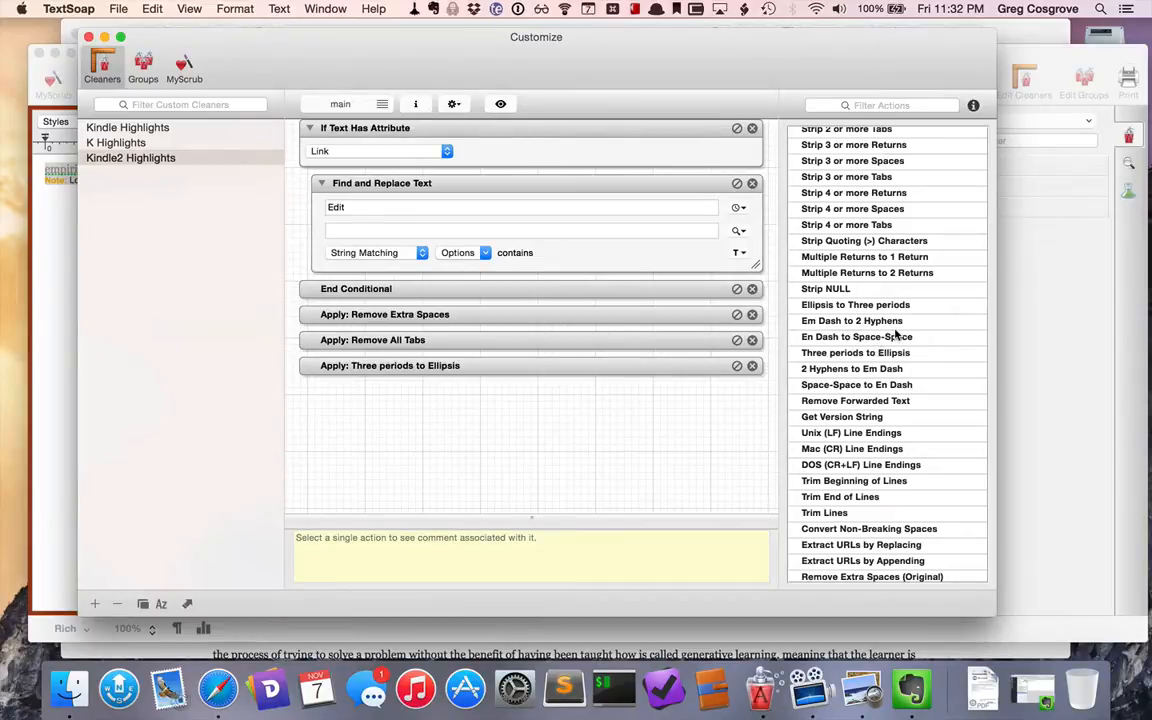
scroll(879, 330, down, 2)
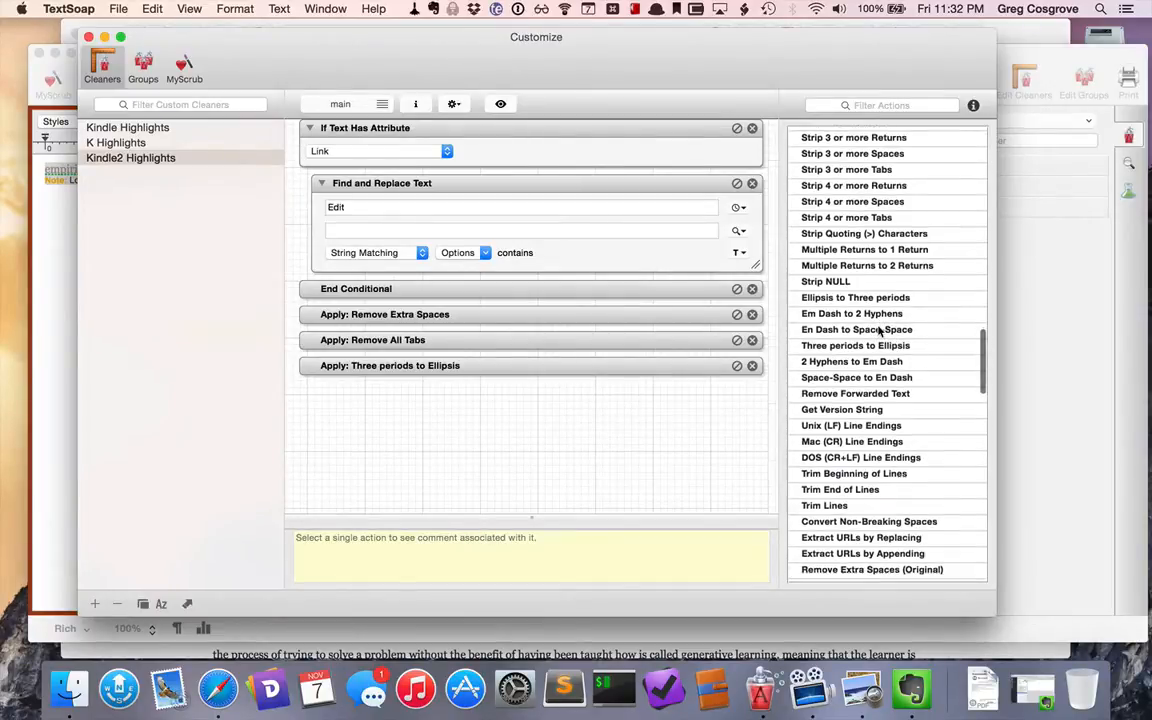
drag(882, 346, 662, 432)
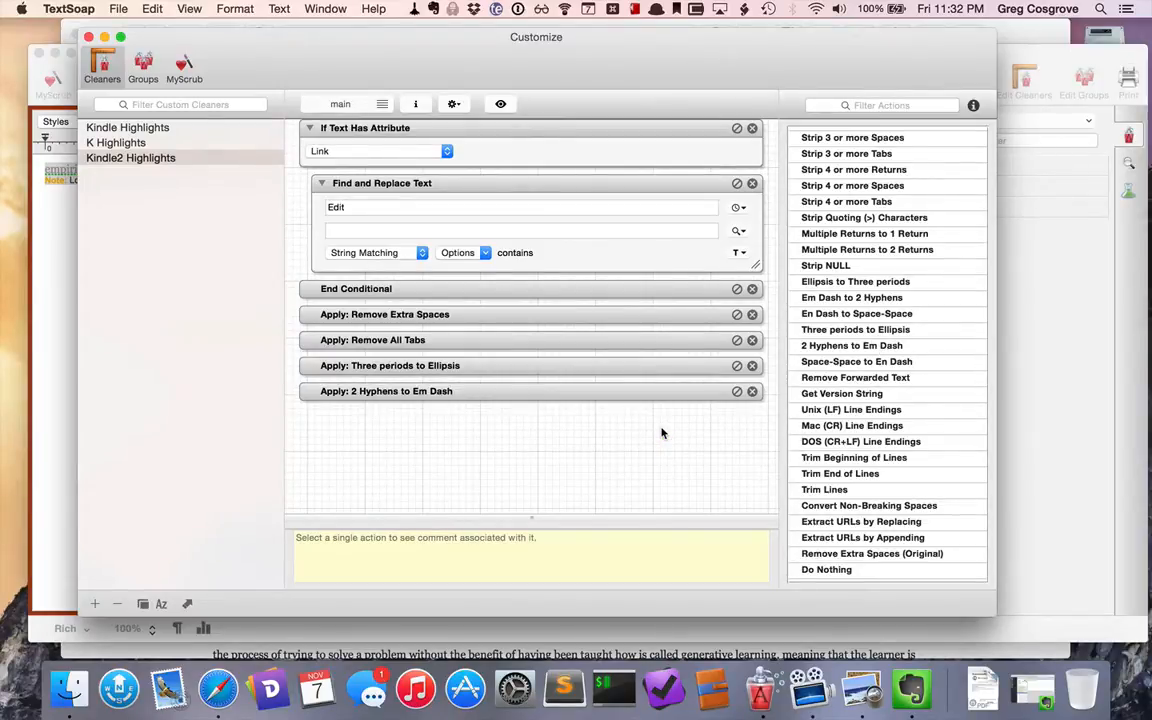
Add the Smarten Quotes and Straighten Quotes cleaners at the end of the Kindle2 Highlights actions.
scroll(866, 460, up, 5)
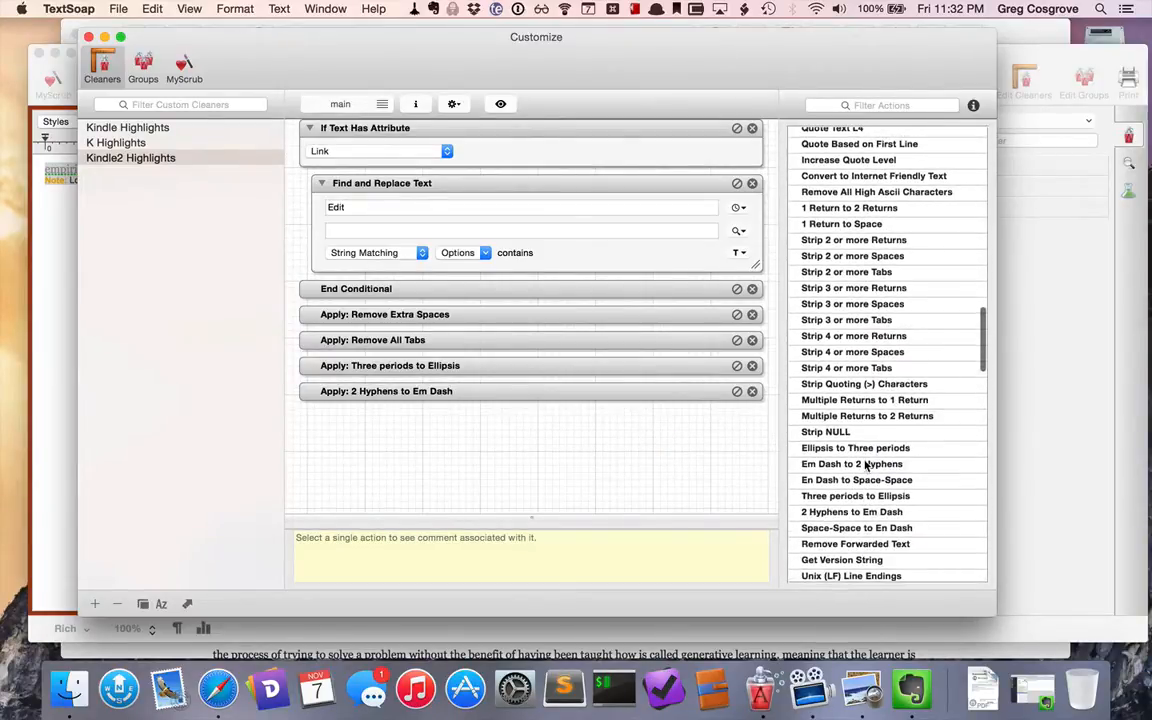
scroll(866, 464, up, 5)
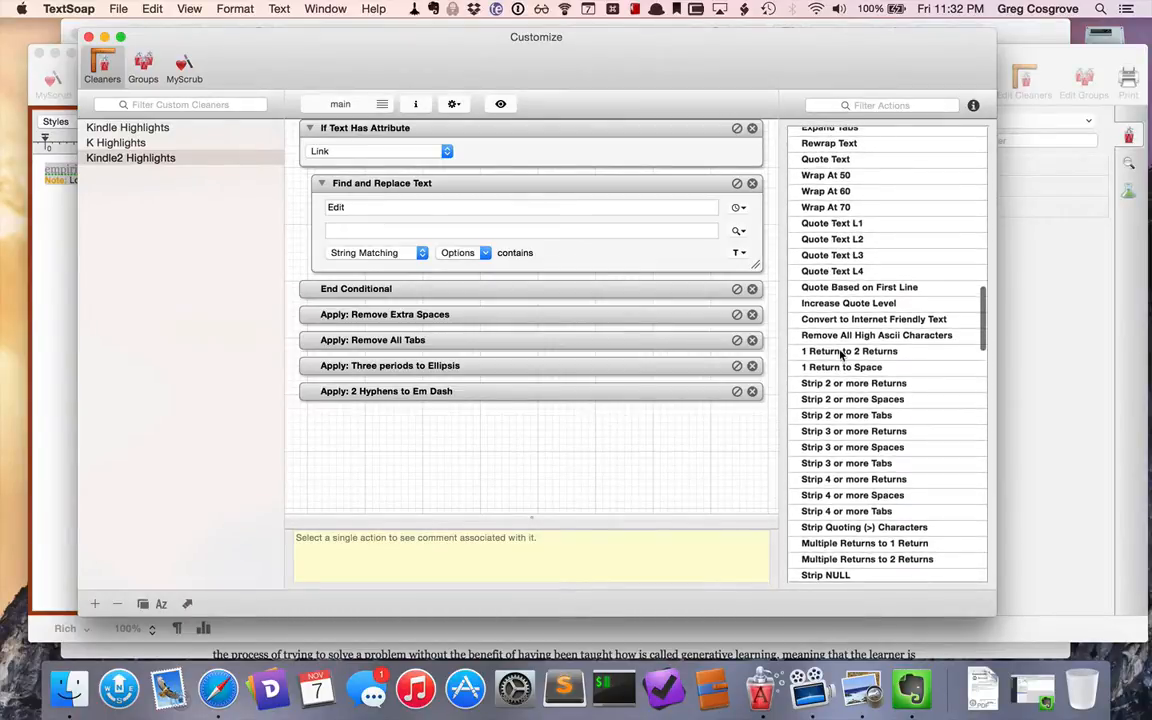
scroll(840, 354, up, 7)
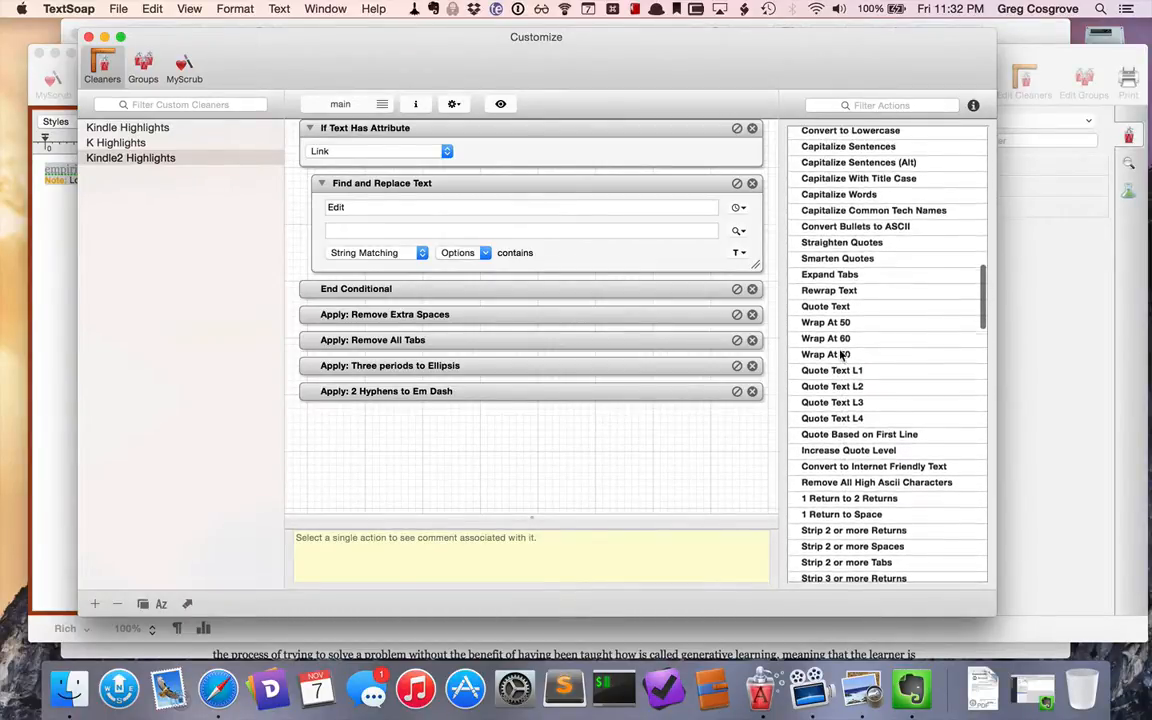
drag(838, 344, 582, 414)
drag(864, 328, 582, 493)
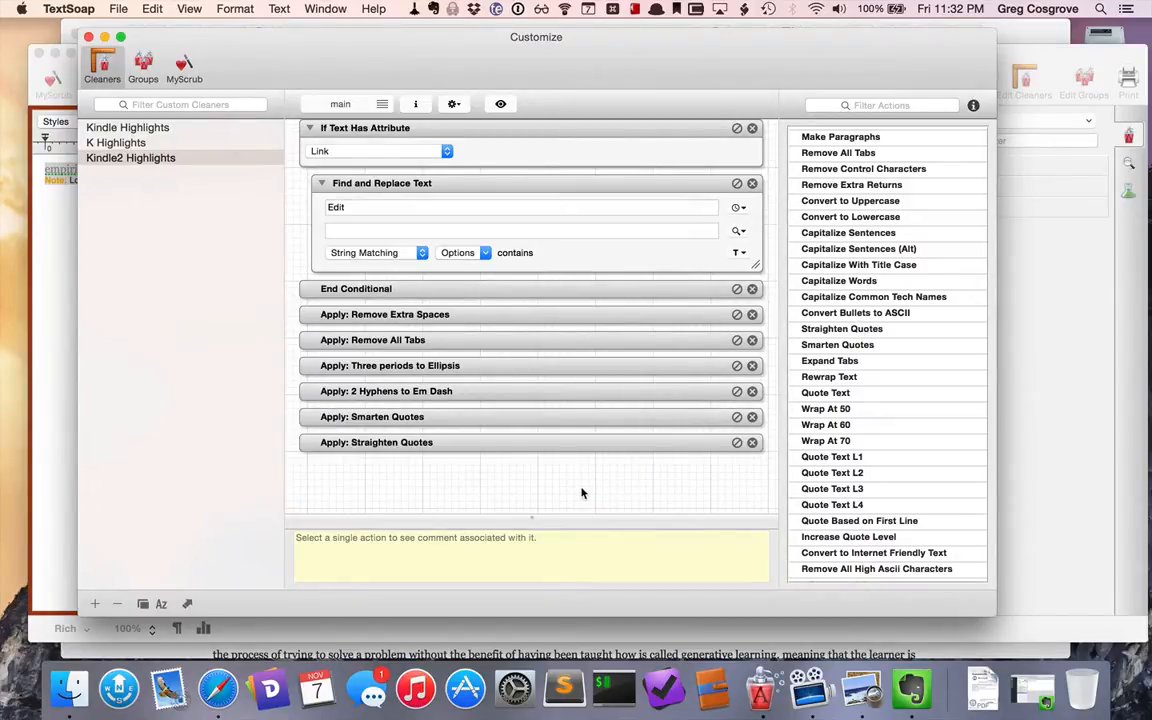
scroll(816, 485, up, 8)
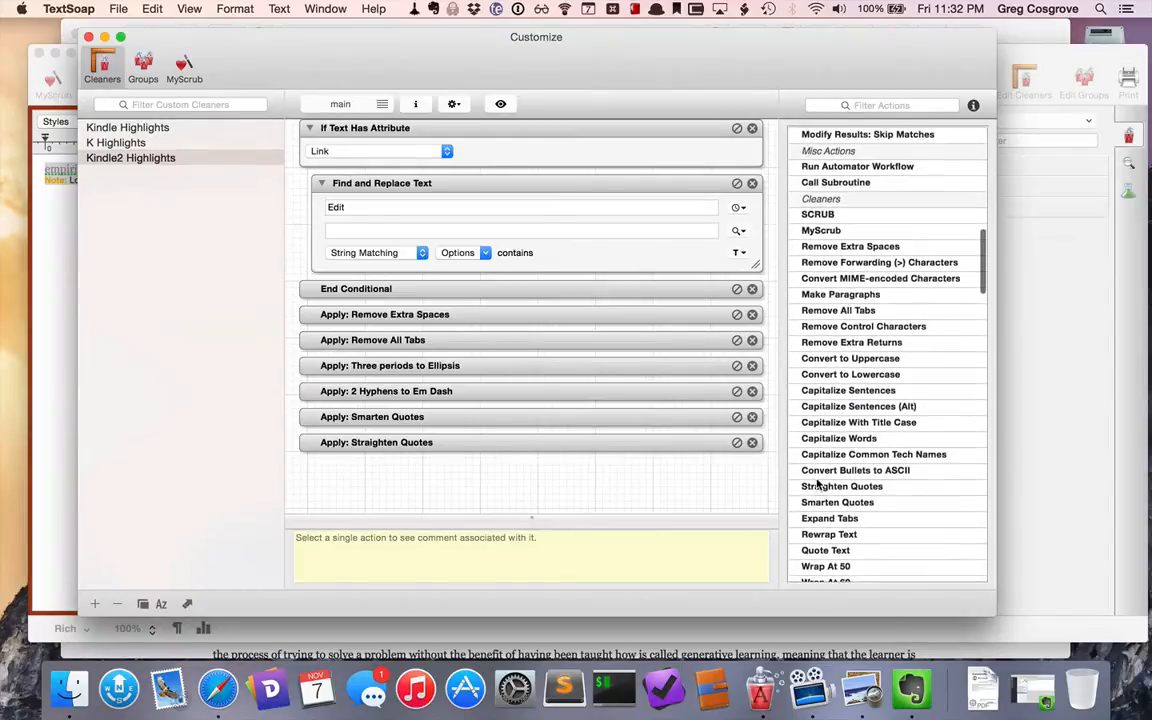
scroll(816, 485, up, 15)
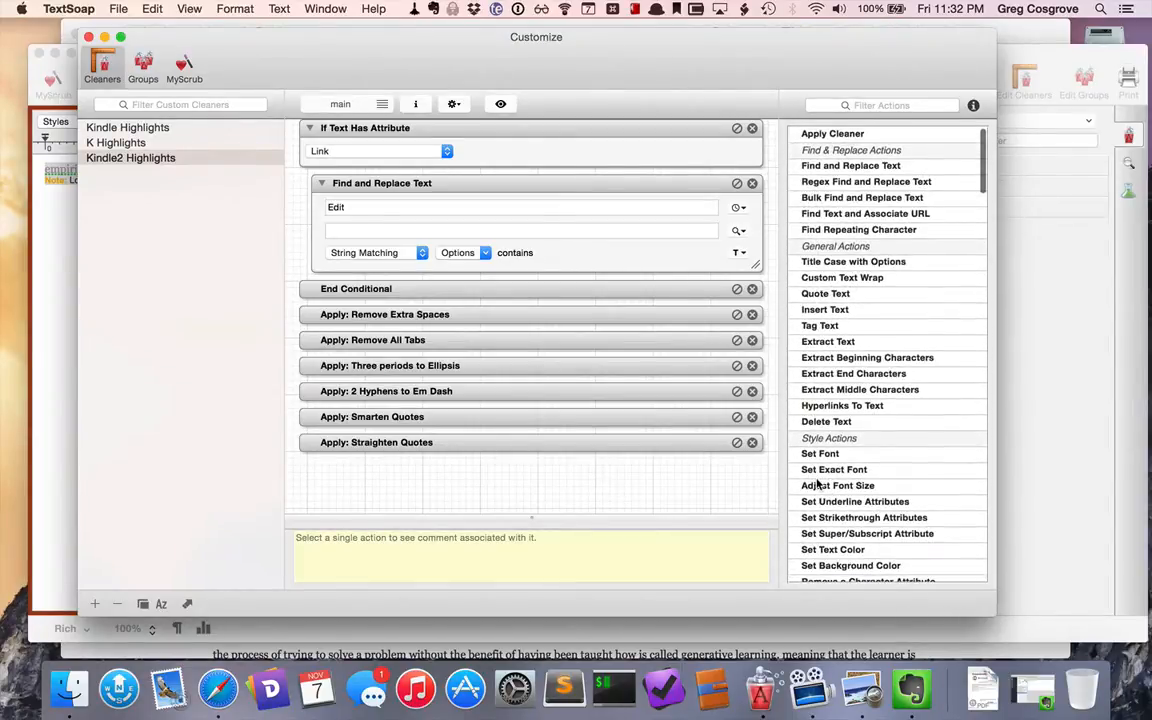
Copy the Kindle highlights from locations 1265 through 1311 in Safari and paste them below the existing text in TextSoap's Clipboard Text window.
click(60, 215)
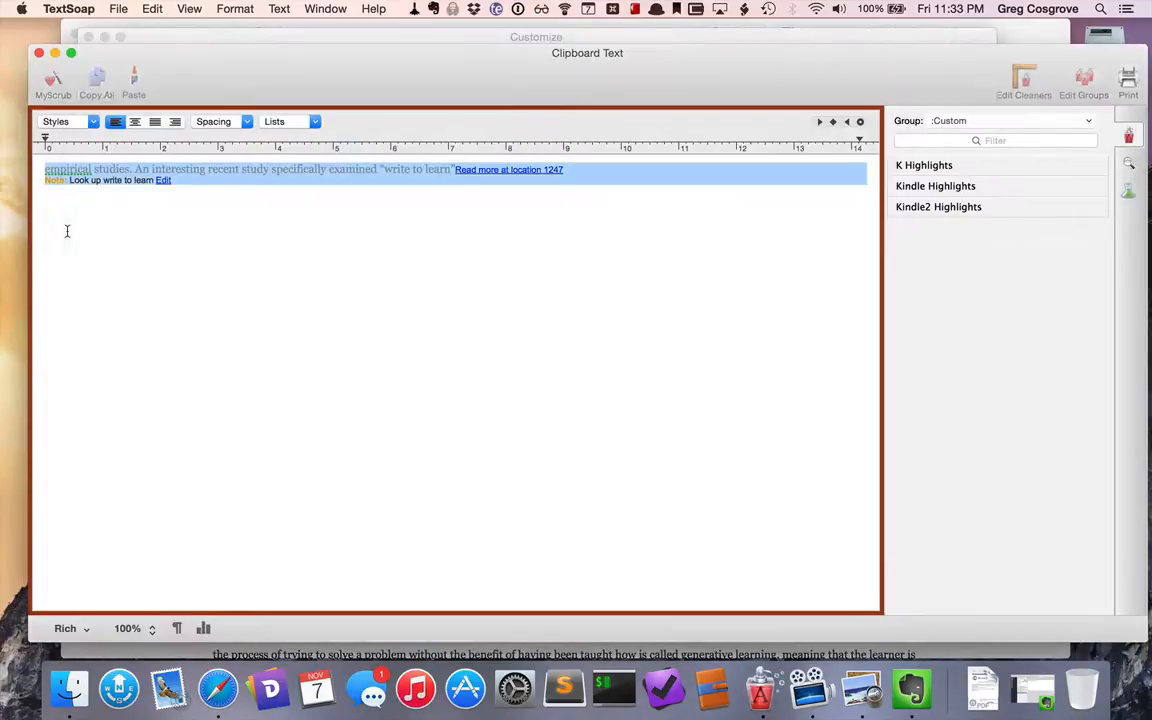
click(217, 688)
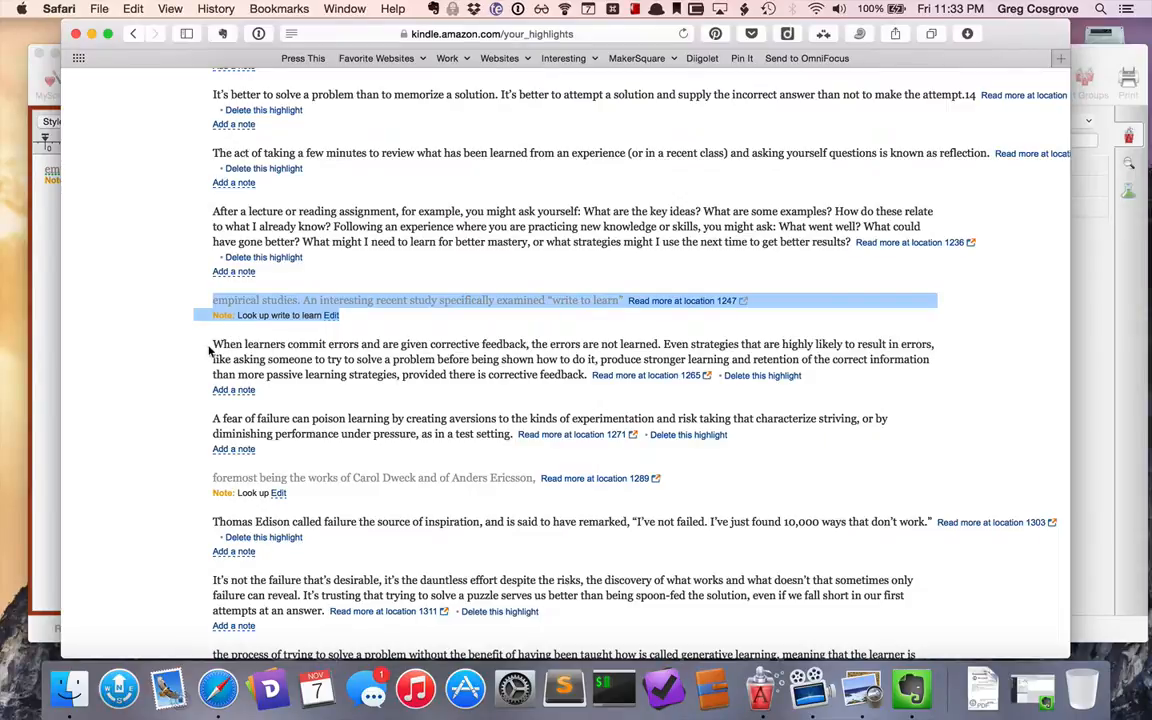
drag(188, 313, 391, 349)
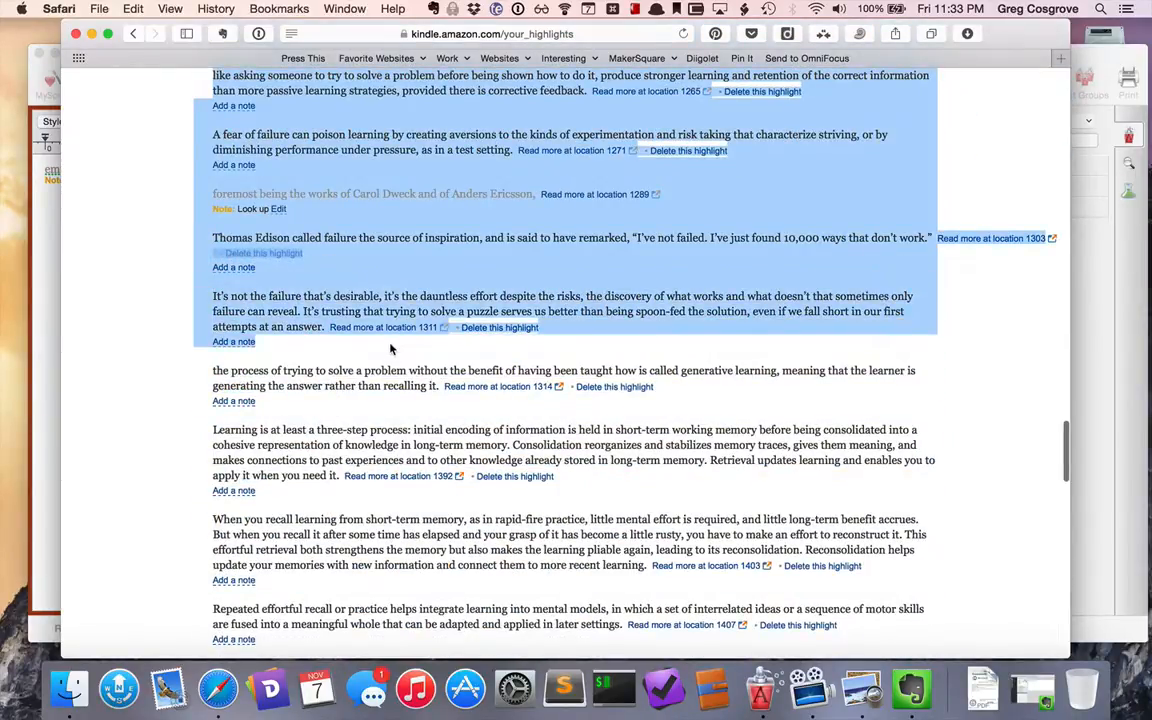
key(super+c)
click(48, 251)
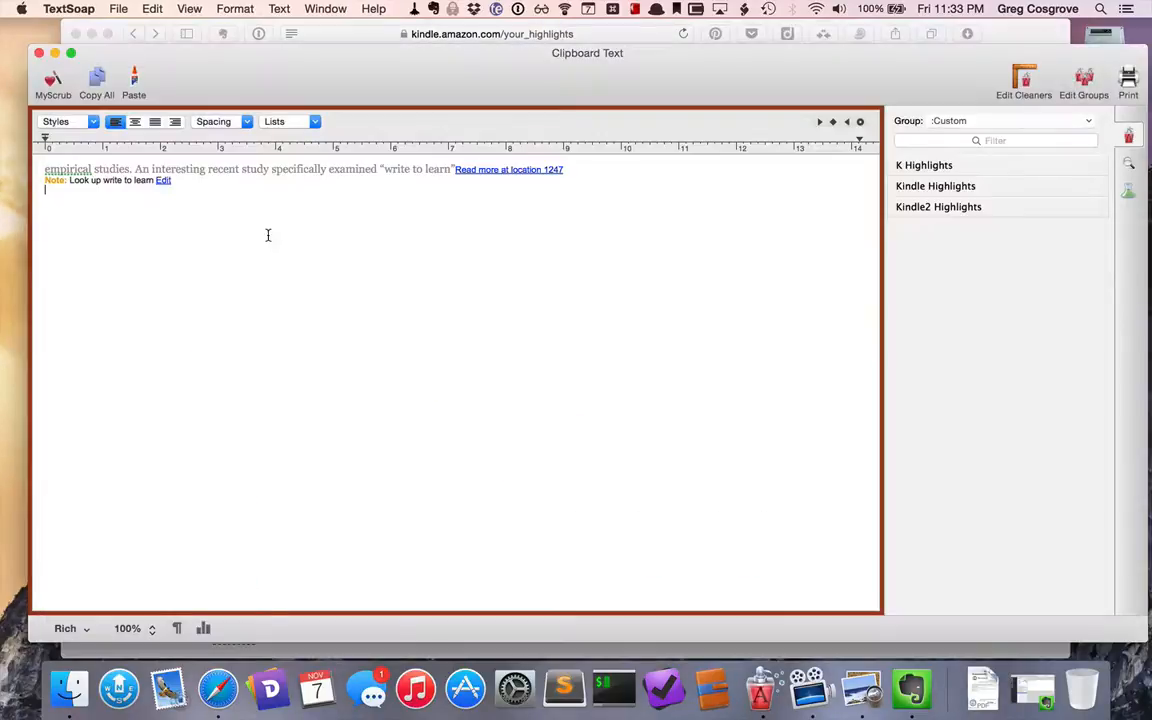
key(super+v)
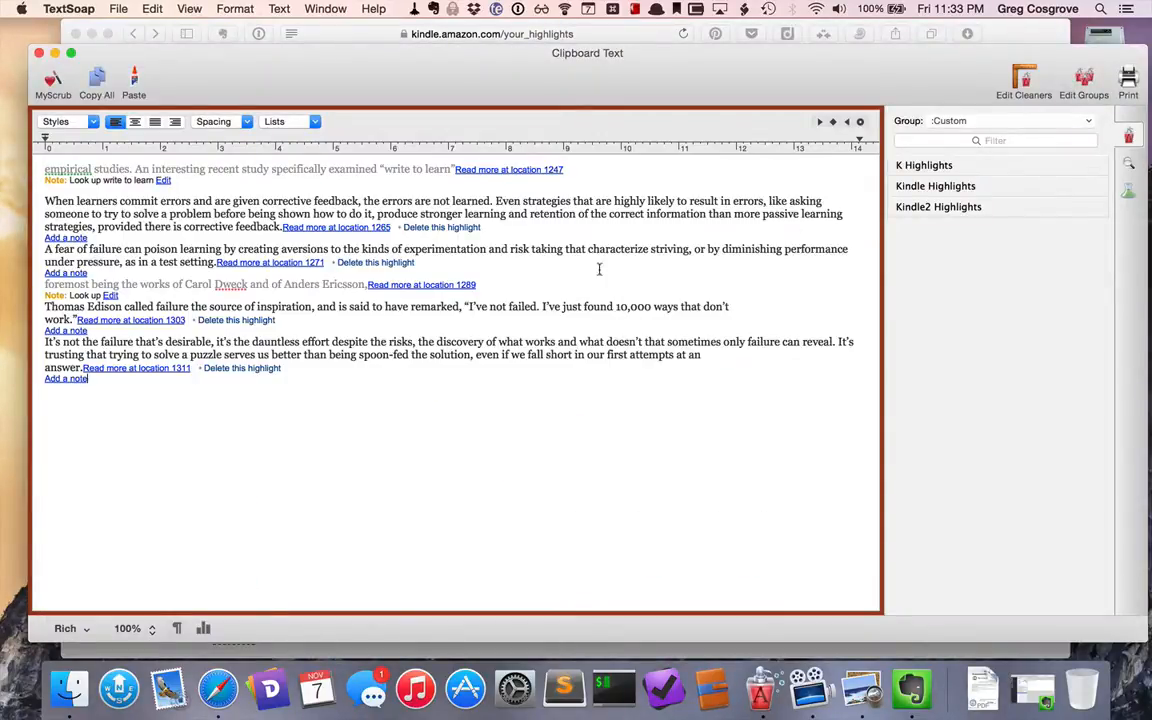
Run the Kindle2 Highlights cleaner repeatedly on the clipboard text until the location links are shortened to "Loc:", then deselect the text.
click(1004, 209)
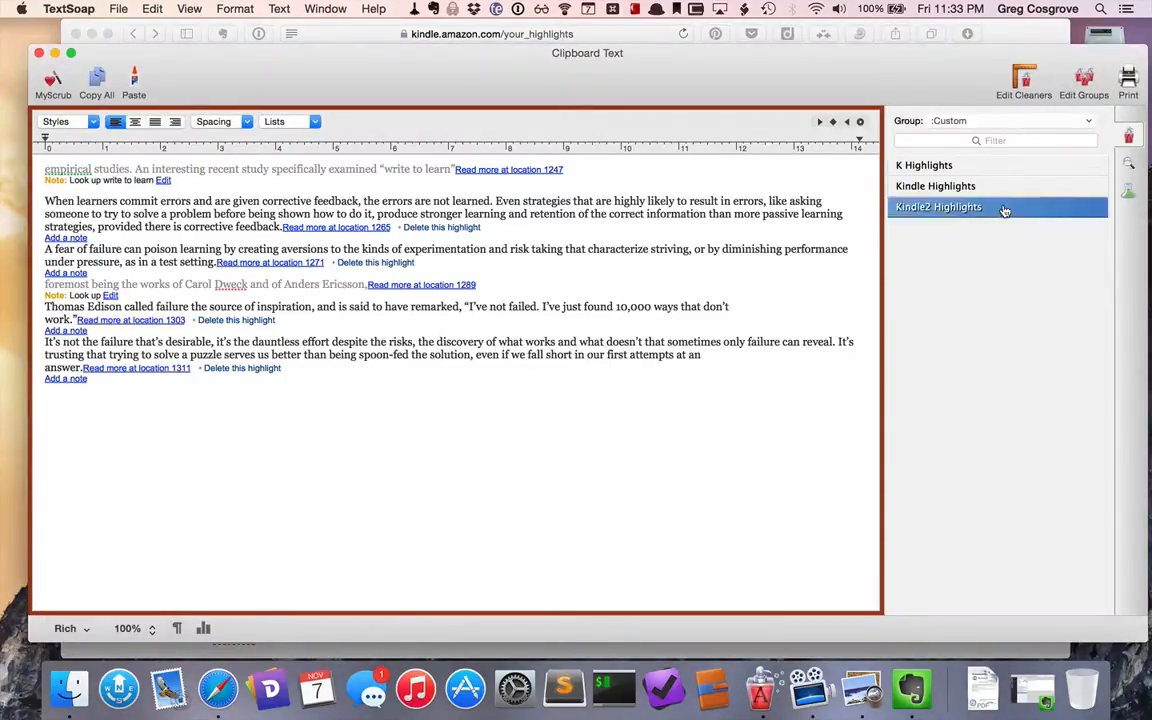
double_click(1004, 208)
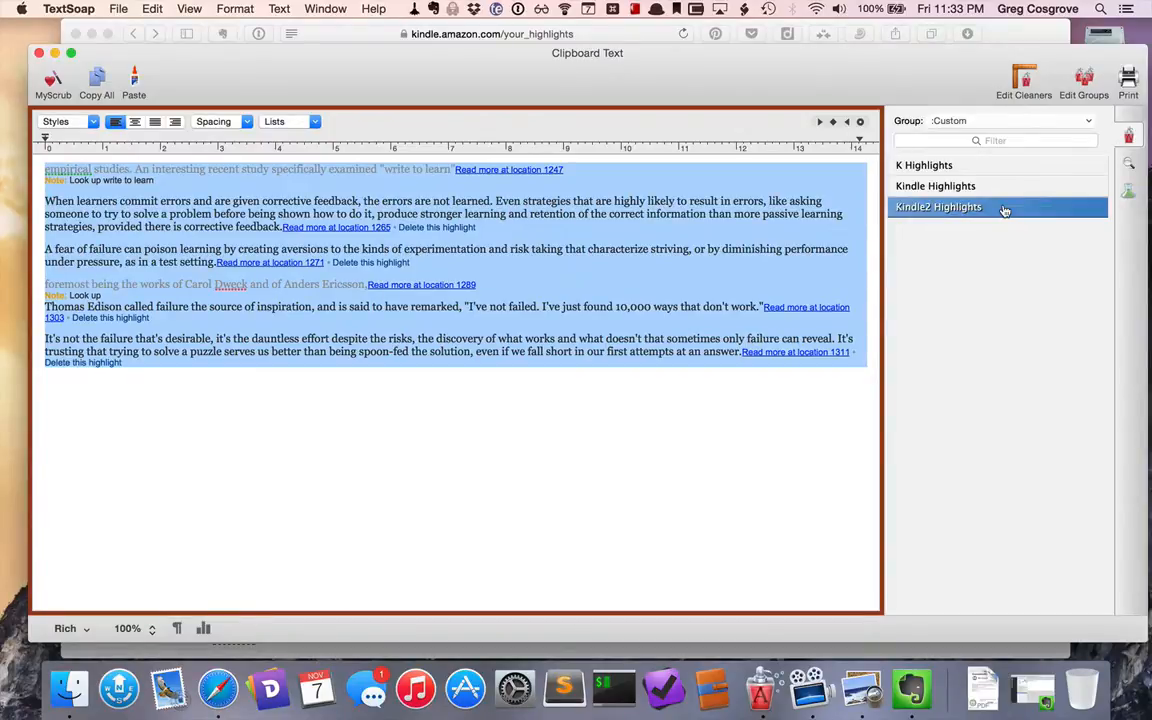
double_click(1004, 208)
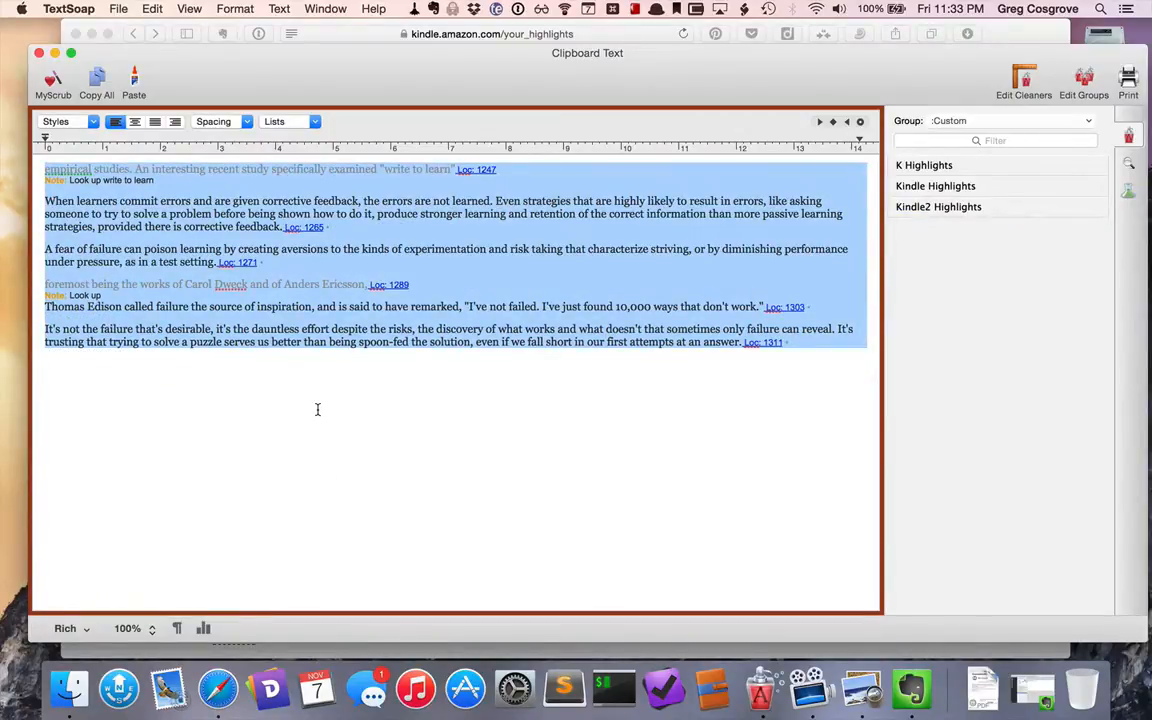
click(317, 409)
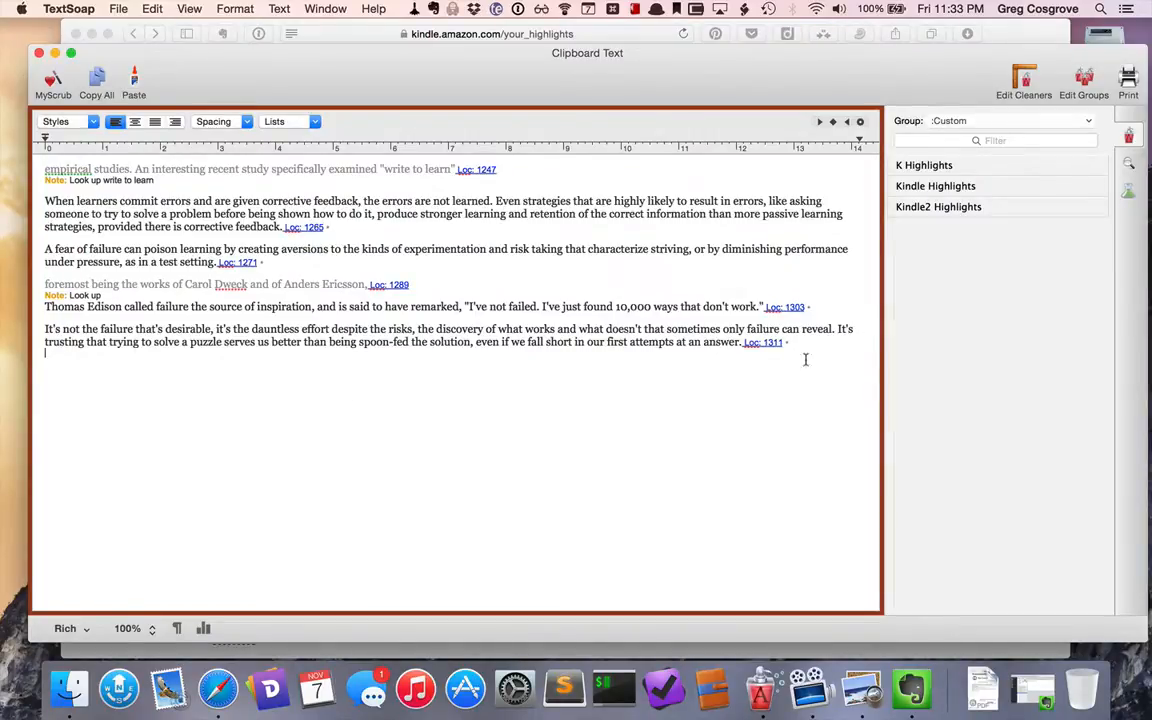
Copy all the cleaned highlights and paste them into the "Make it Stick by Peter C. Brown" note in Evernote.
drag(805, 357, 40, 156)
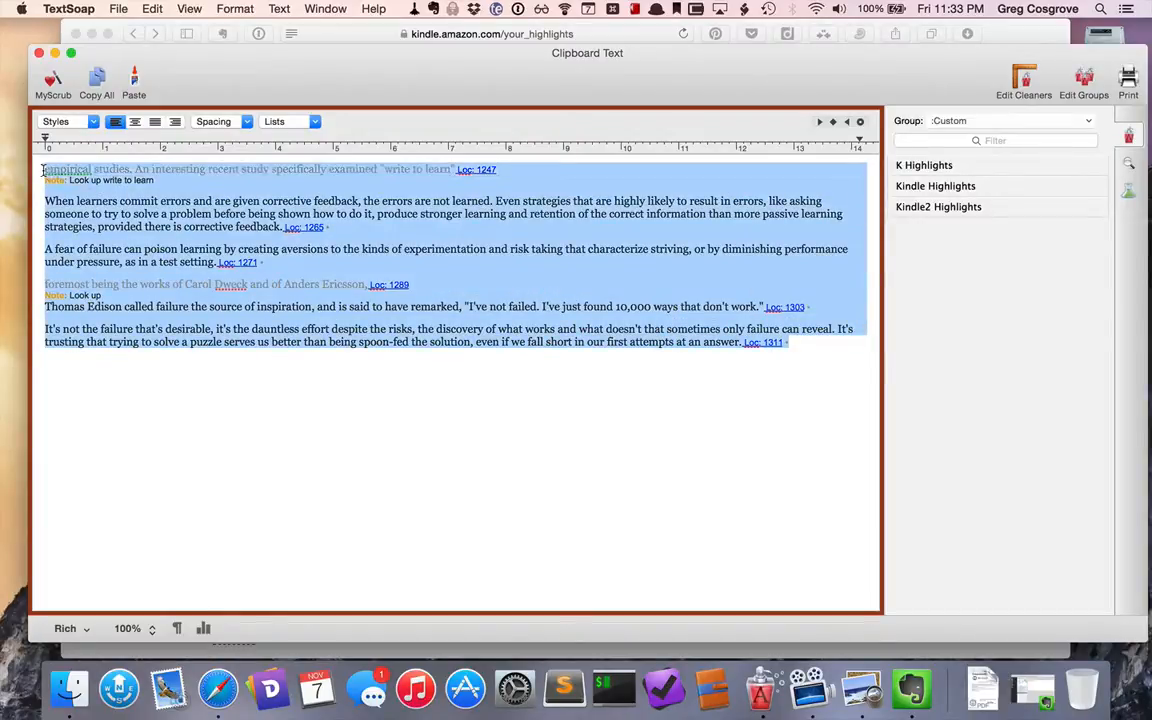
click(912, 686)
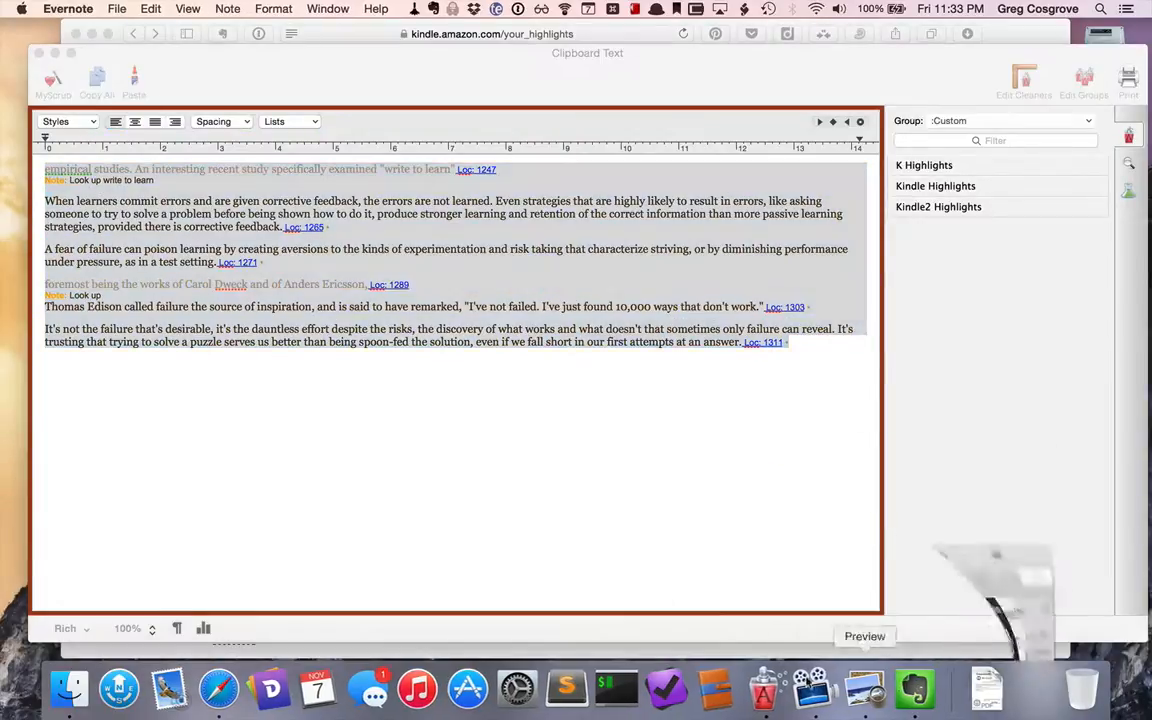
key(super+v)
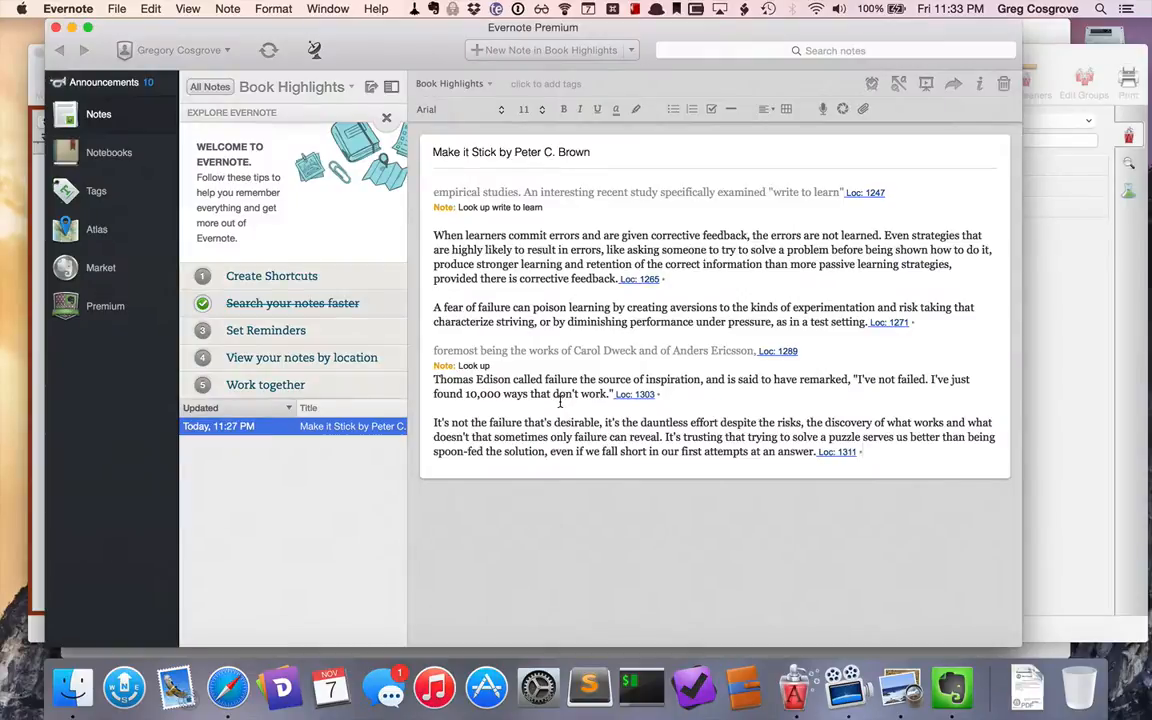